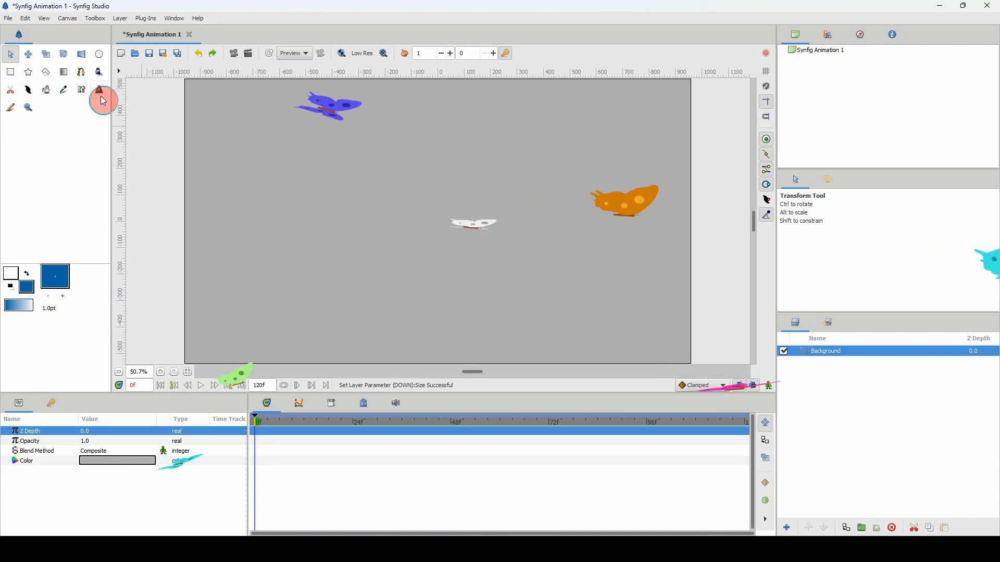
Add a text layer reading "DOWN" to the canvas with the Text tool.
click(99, 92)
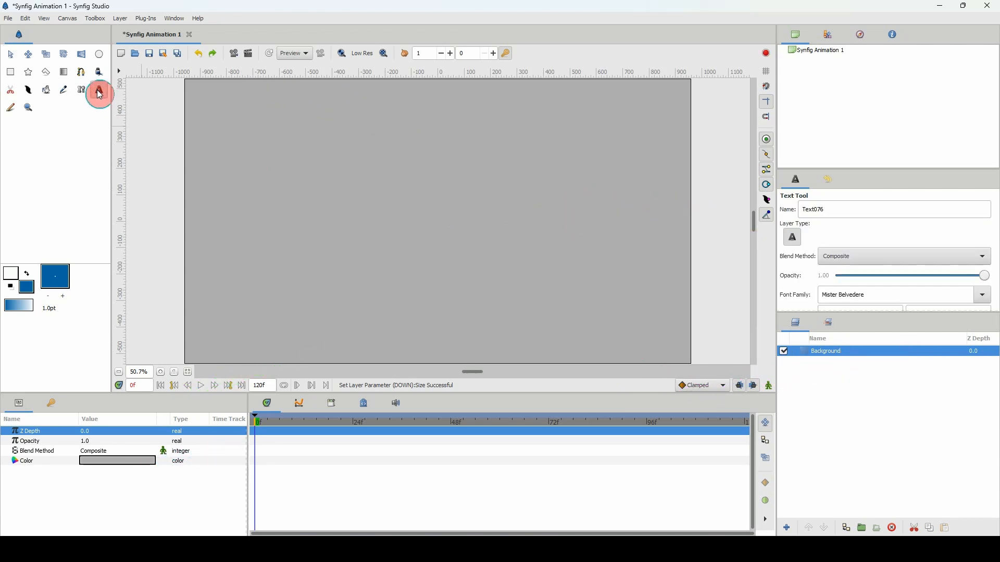
click(341, 209)
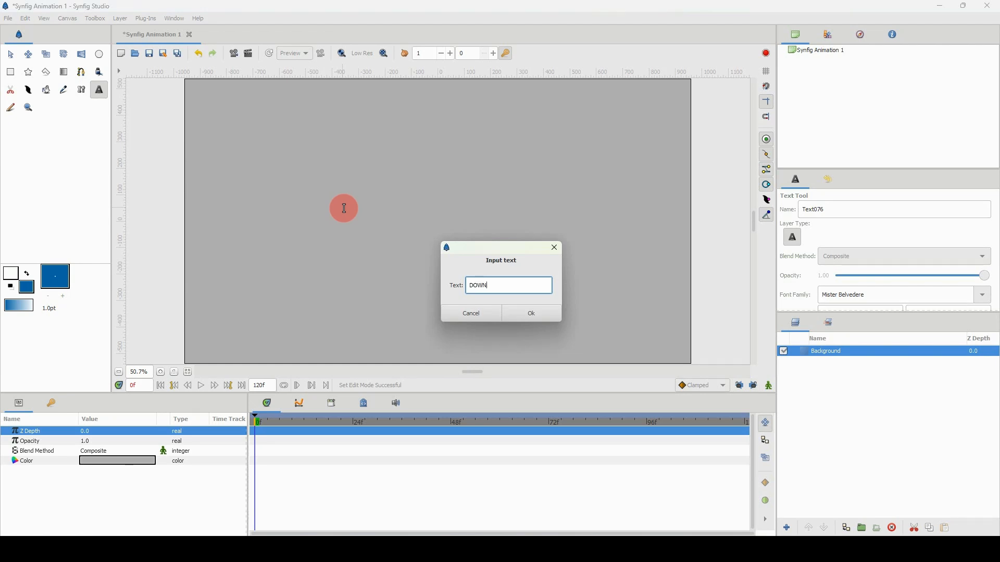
click(524, 314)
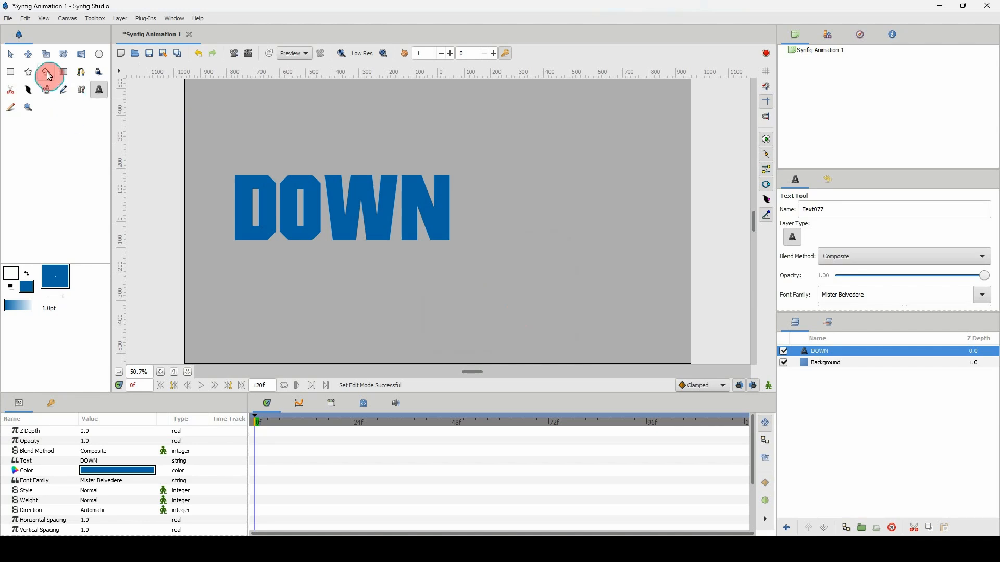
Move the DOWN text to the middle of the canvas and set its origin to 0, 0.
click(12, 55)
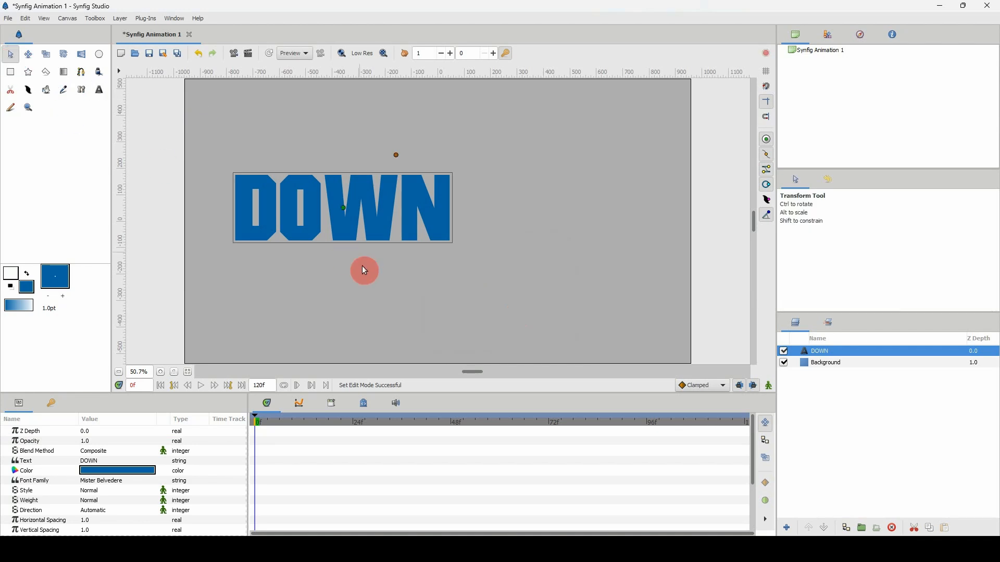
drag(344, 210, 439, 220)
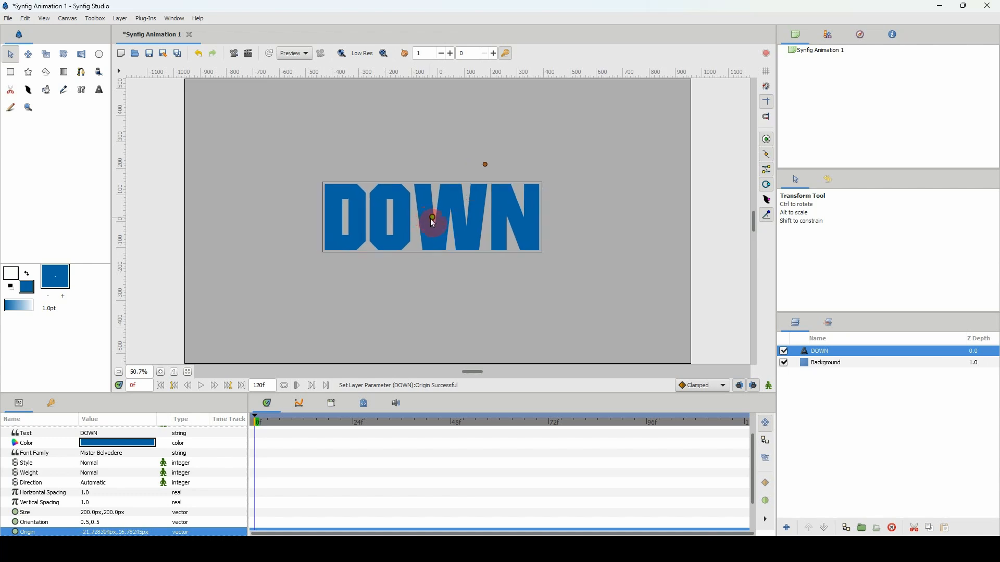
scroll(99, 457, down, 1)
scroll(26, 500, down, 1)
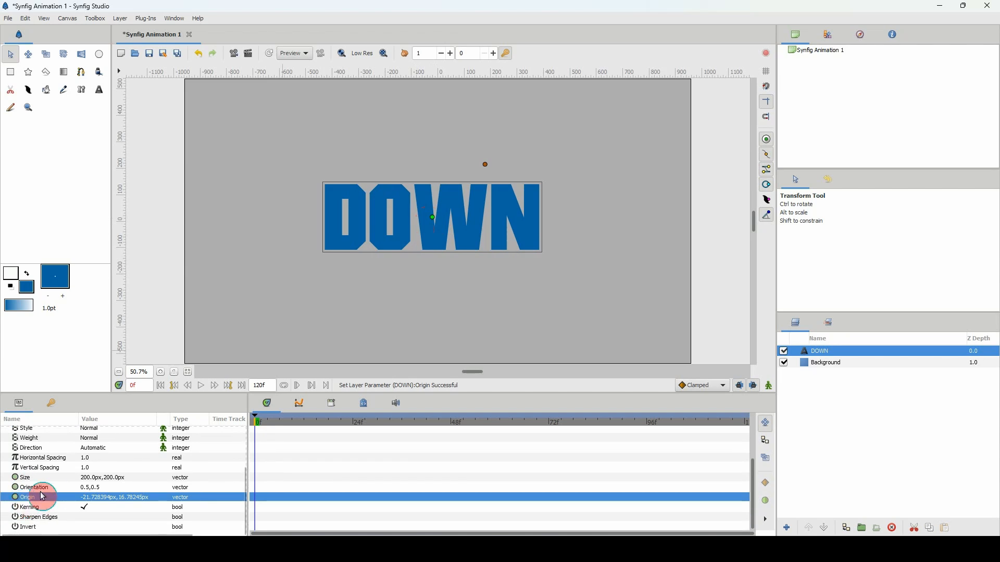
click(91, 501)
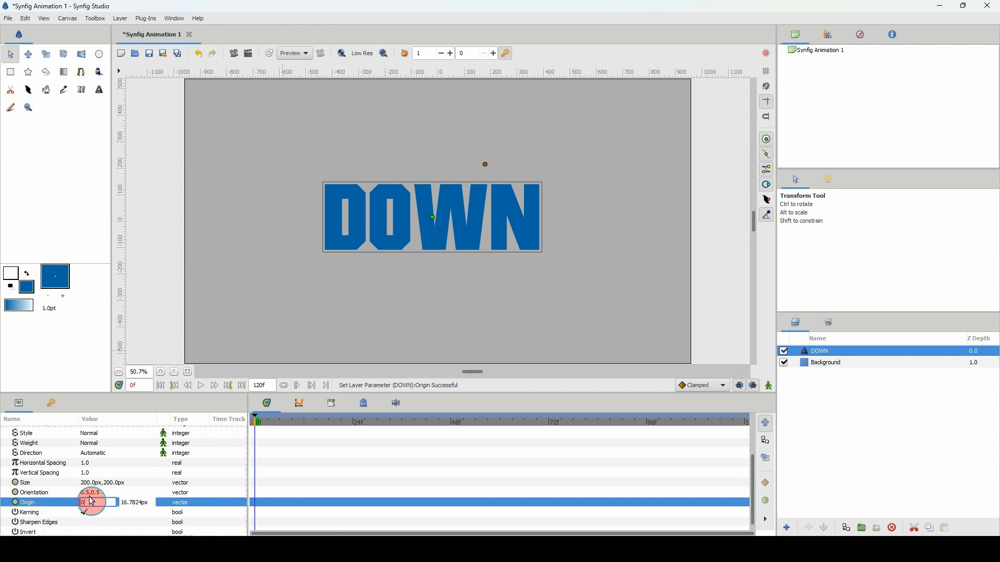
text(0)
key(Tab)
text(0)
key(Return)
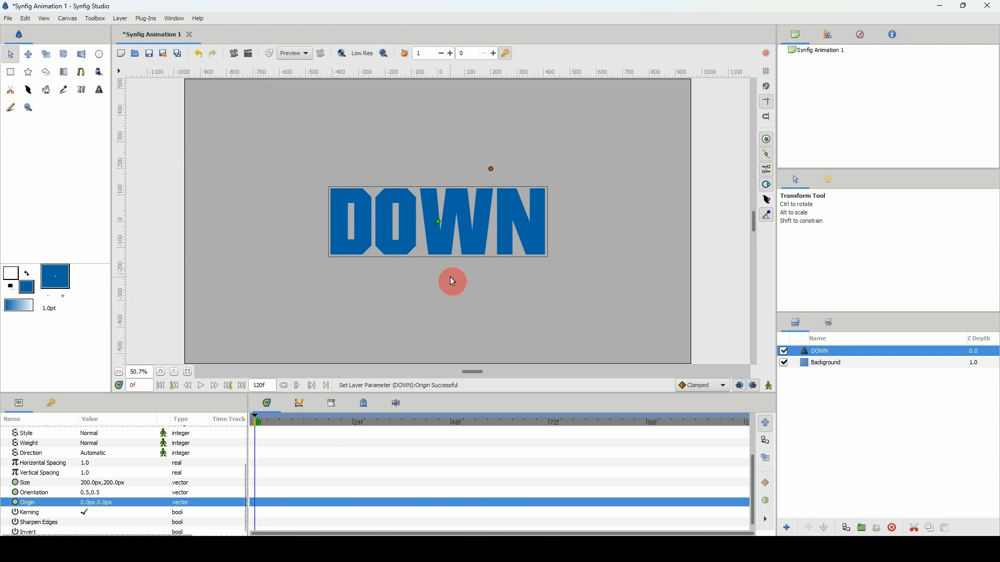
Change the font family of the DOWN text to Lato.
scroll(117, 454, up, 2)
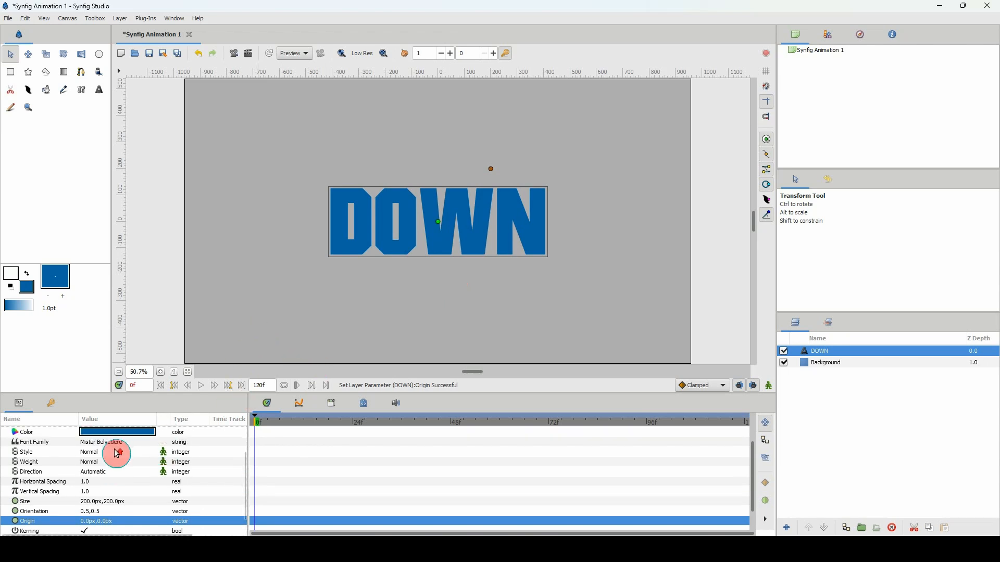
click(107, 443)
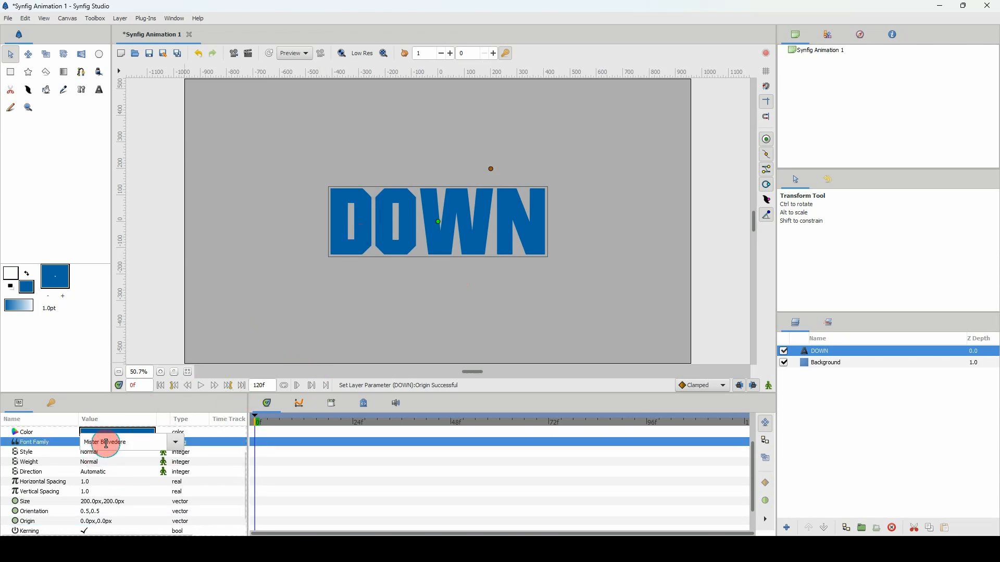
click(176, 443)
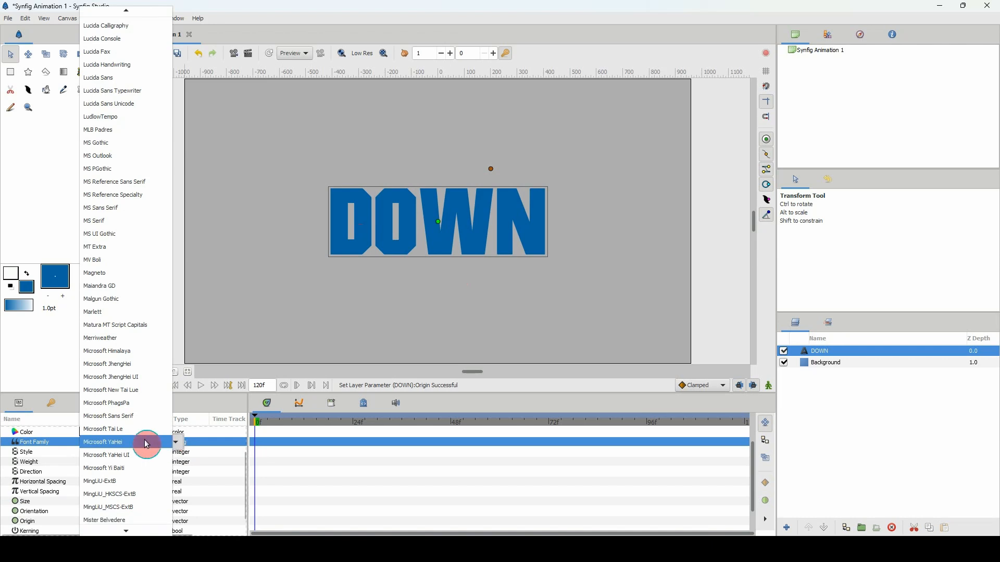
scroll(141, 150, up, 3)
scroll(140, 149, up, 2)
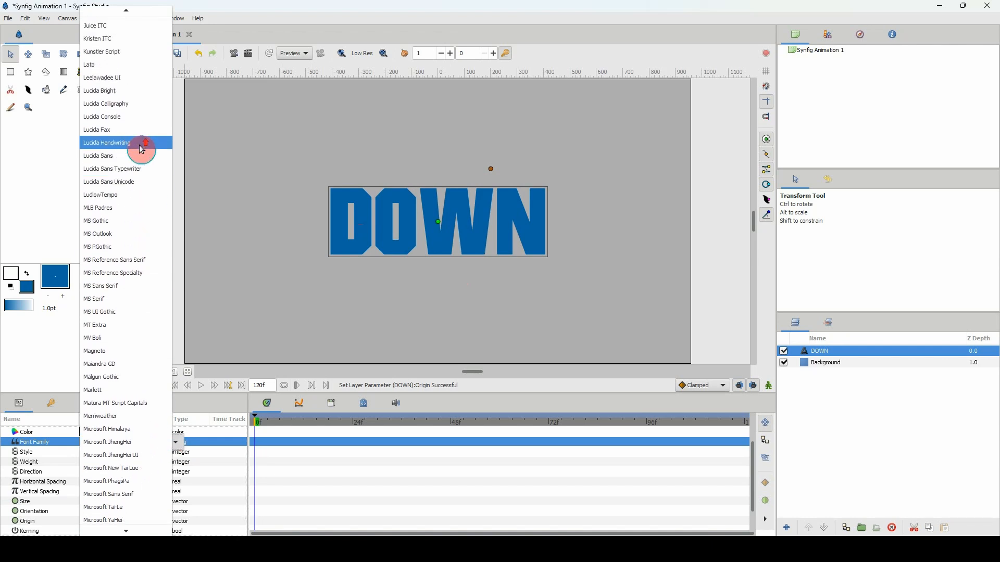
click(114, 64)
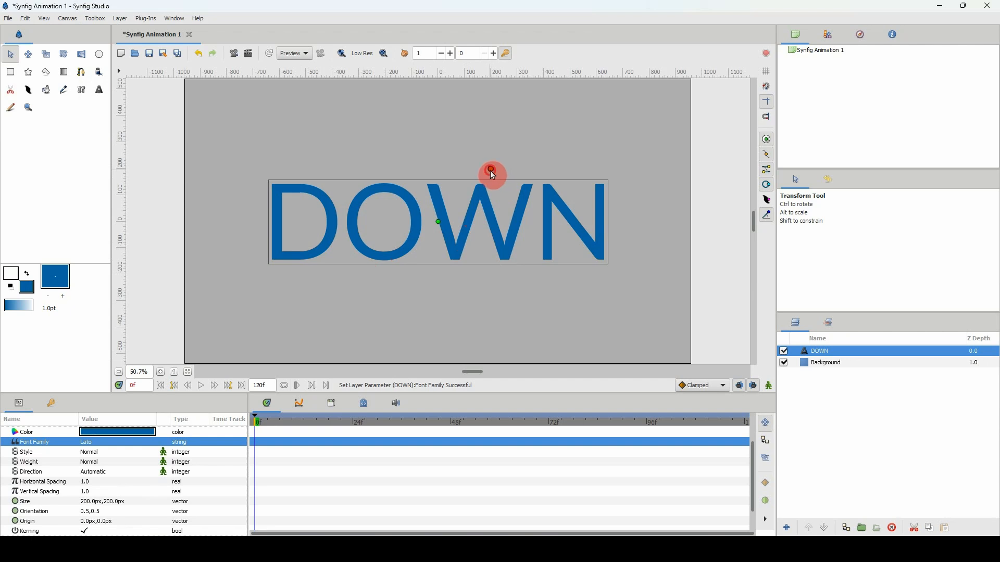
Try enlarging the DOWN text freehand on the canvas and undo the resize.
drag(489, 170, 503, 152)
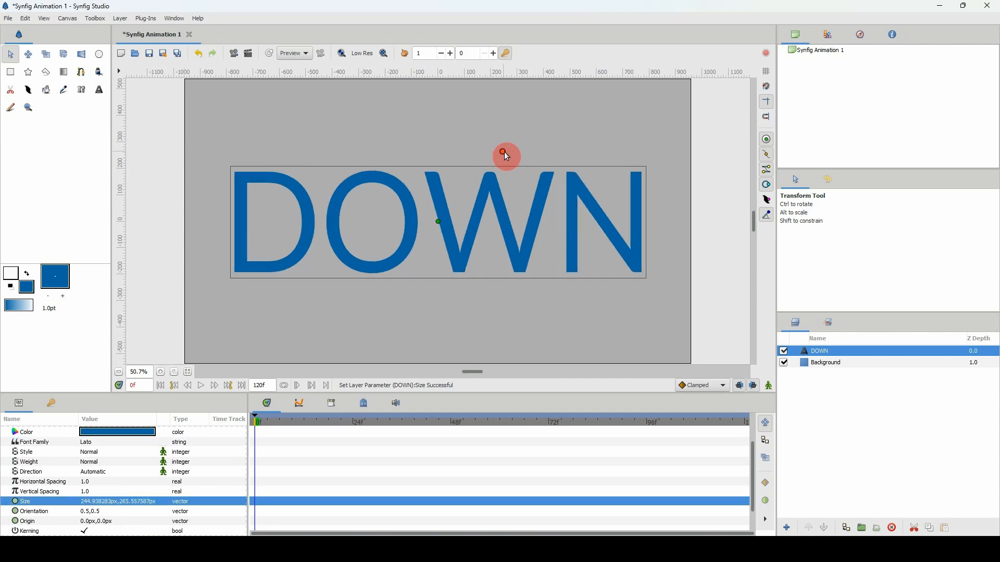
key(ctrl+z)
key(ctrl+z)
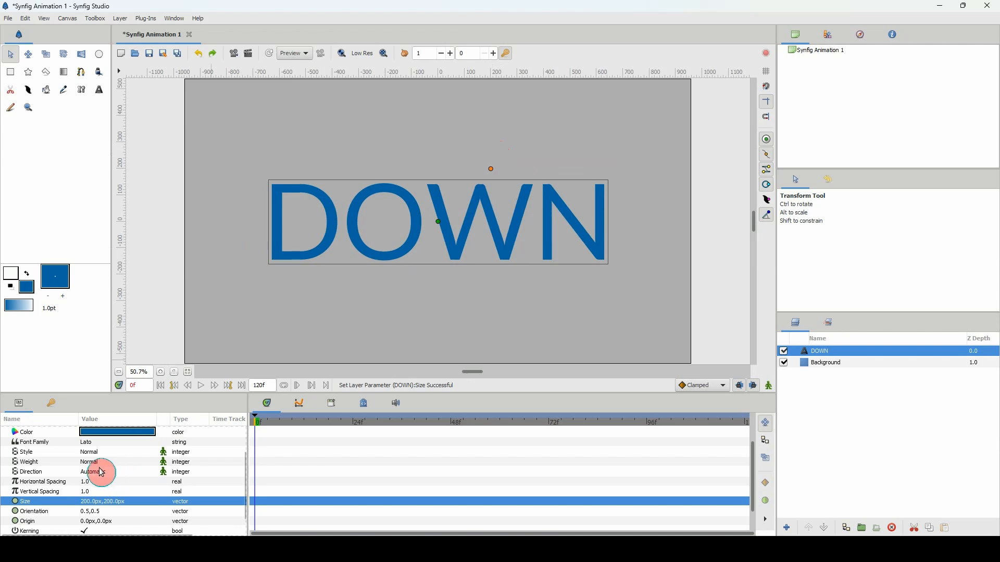
Convert the Size parameter of the DOWN text layer to the Scale type.
click(35, 512)
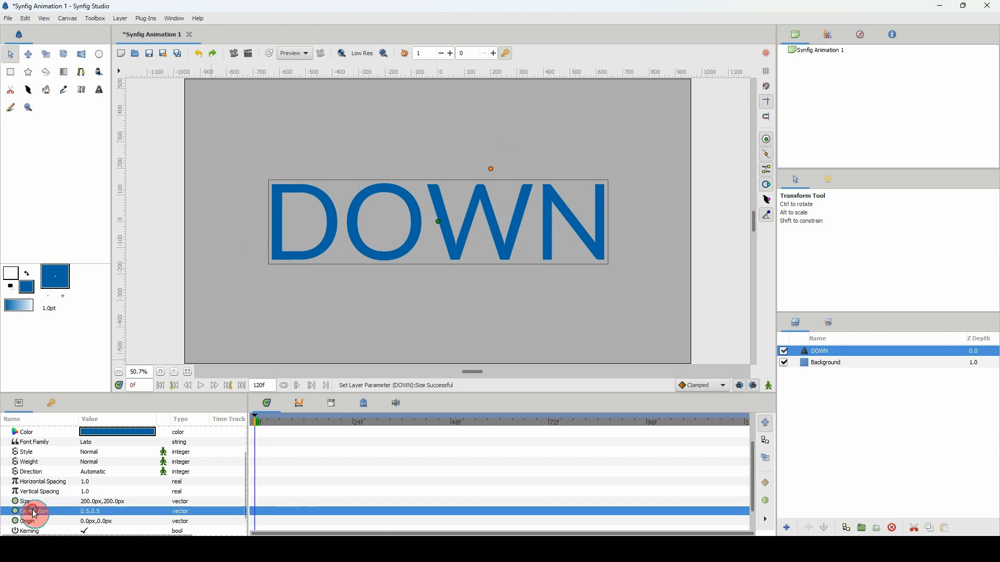
click(38, 503)
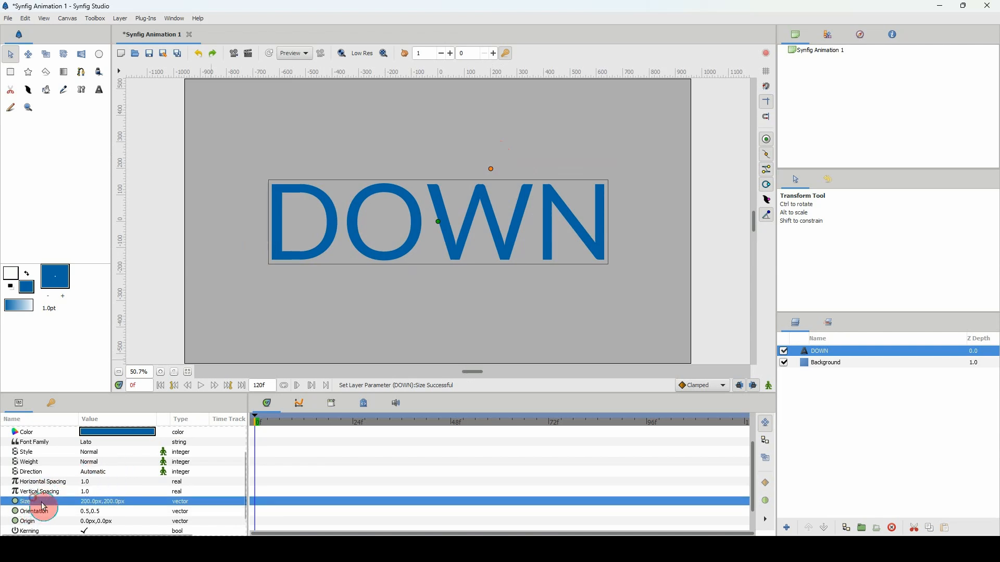
click(87, 507)
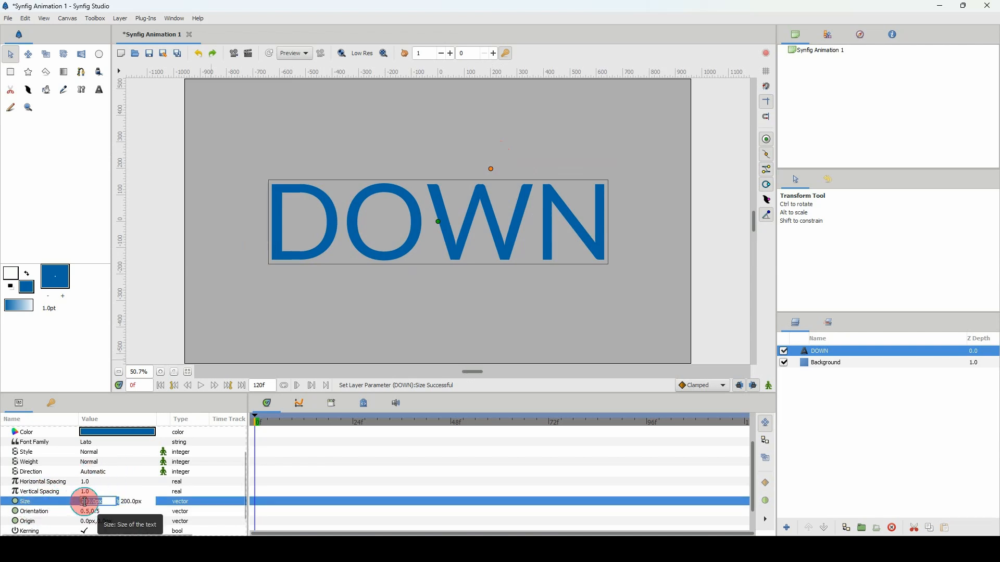
click(49, 503)
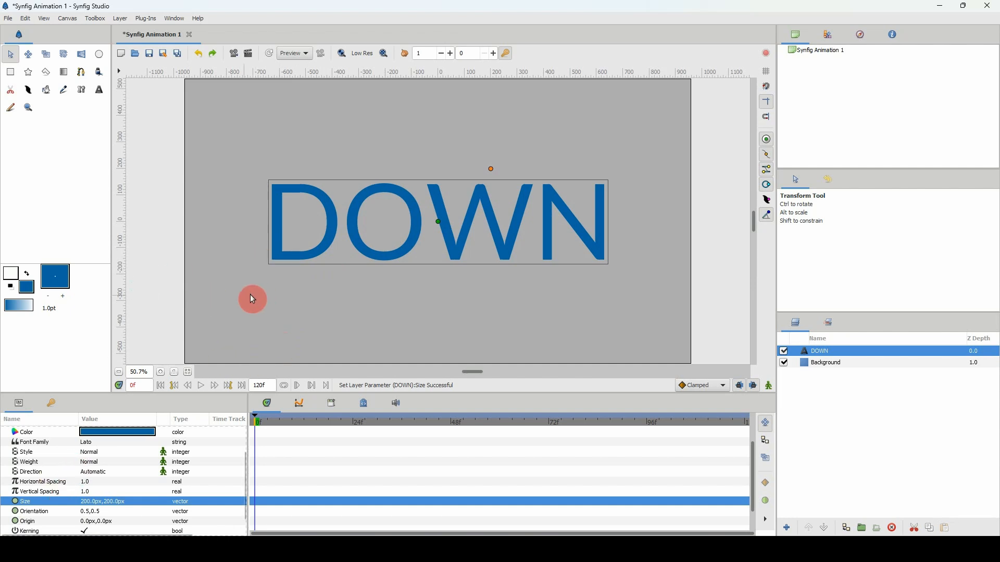
right_click(35, 504)
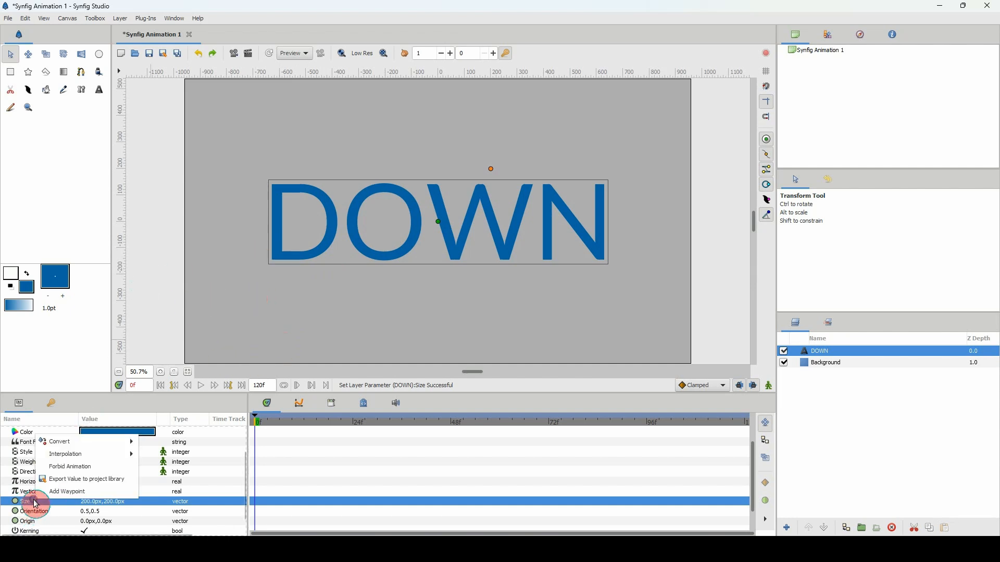
mouse_move(94, 443)
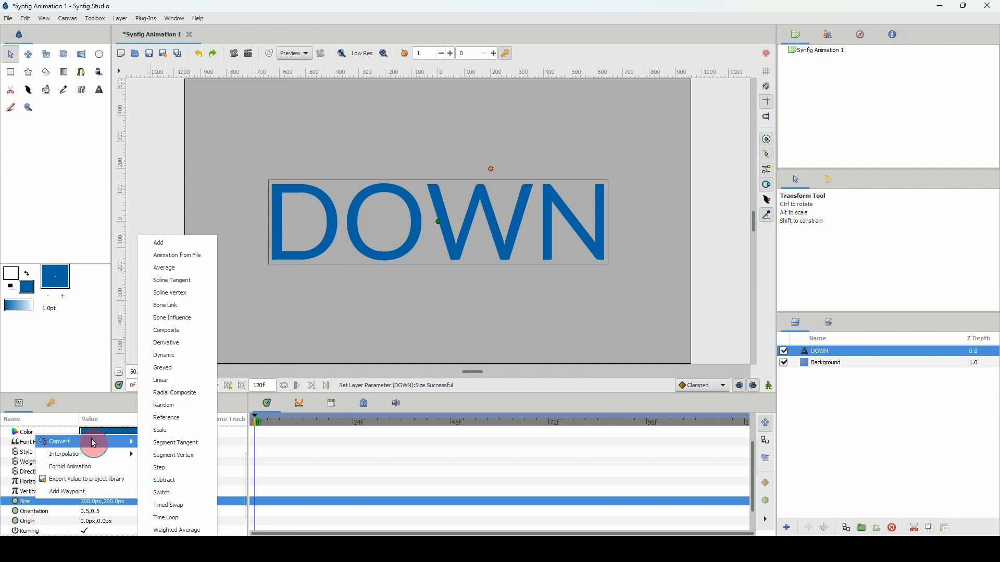
click(161, 430)
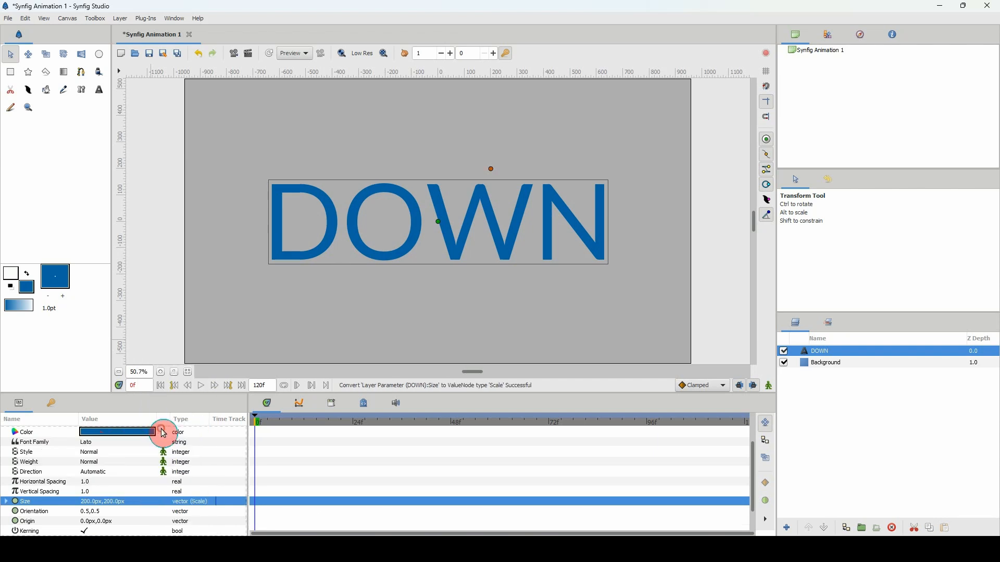
Export the Scalar value inside the converted Size parameter to the project library under the name "scale".
click(7, 502)
click(56, 522)
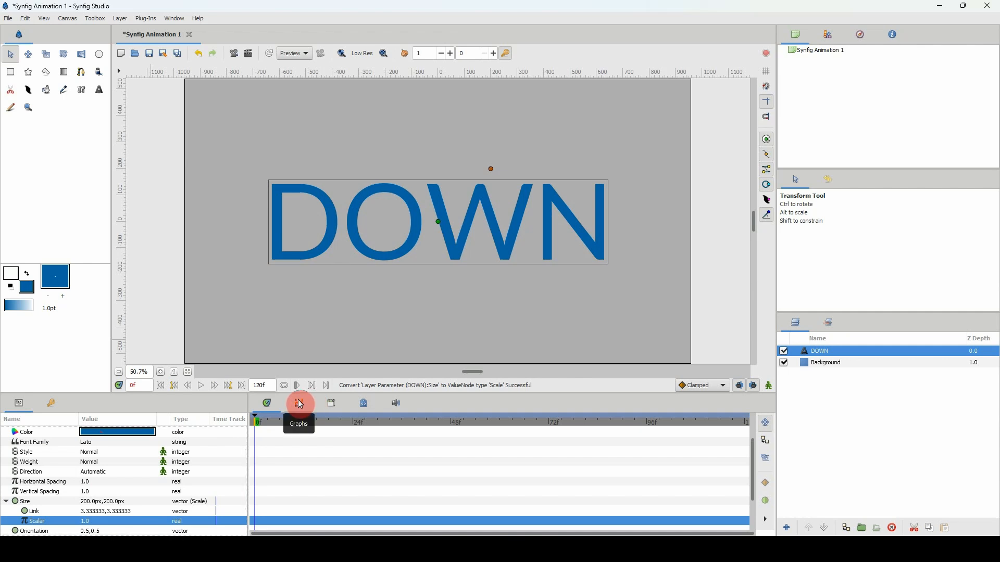
right_click(60, 523)
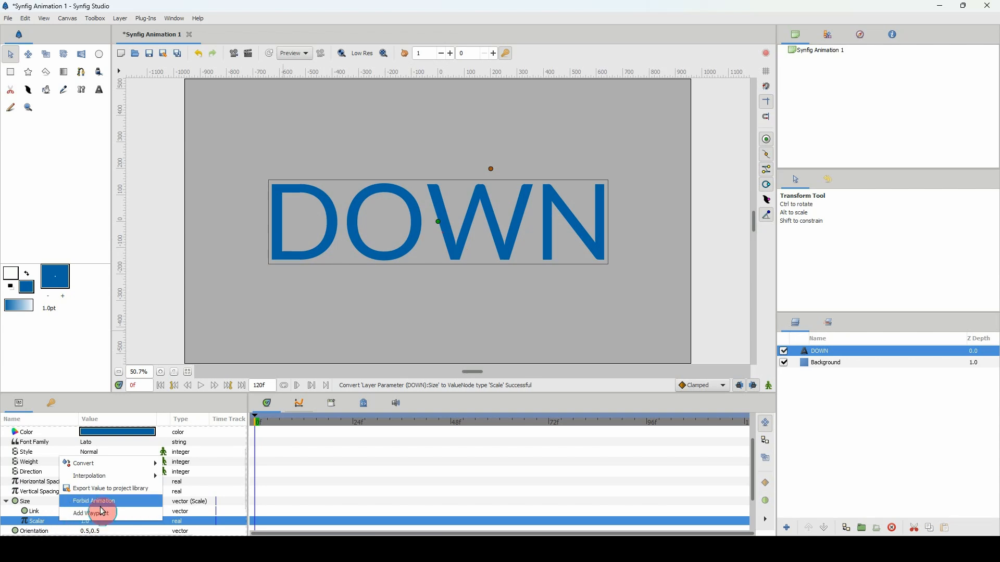
click(107, 488)
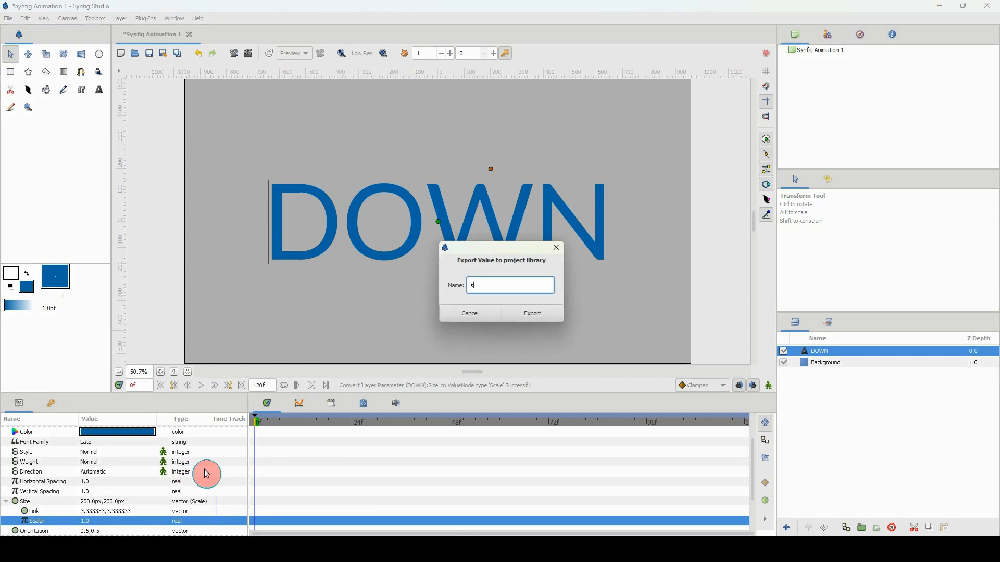
text(sCA)
key(BackSpace)
key(BackSpace)
text(cale)
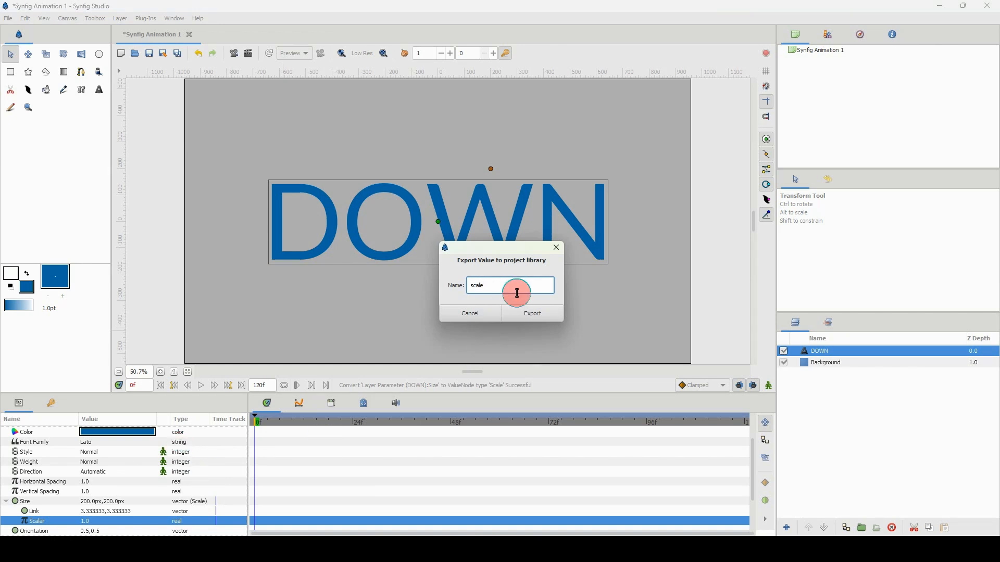
click(543, 319)
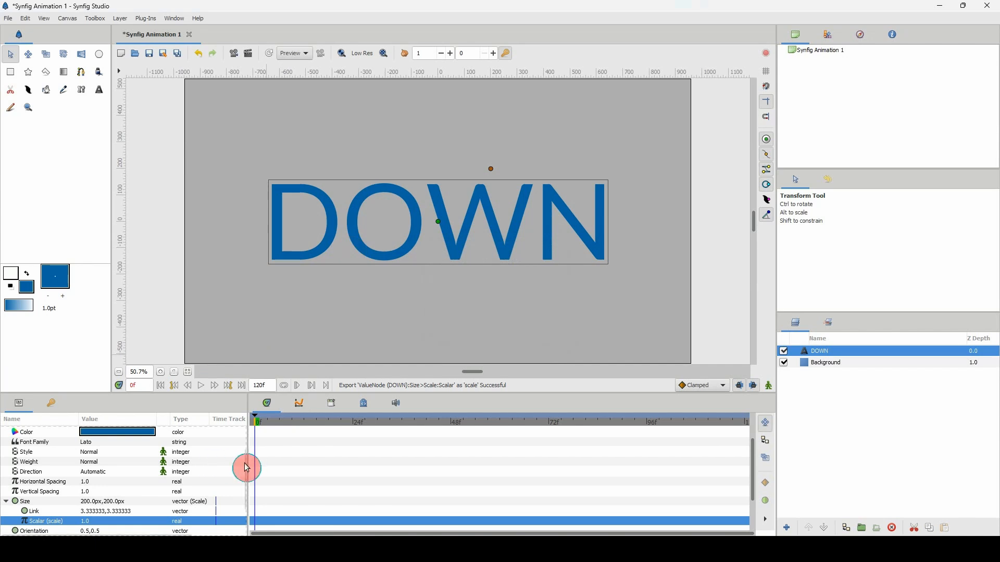
Select the exported scale value in the project library and shrink the DOWN text with its canvas handle to about 0.31.
click(331, 405)
click(255, 442)
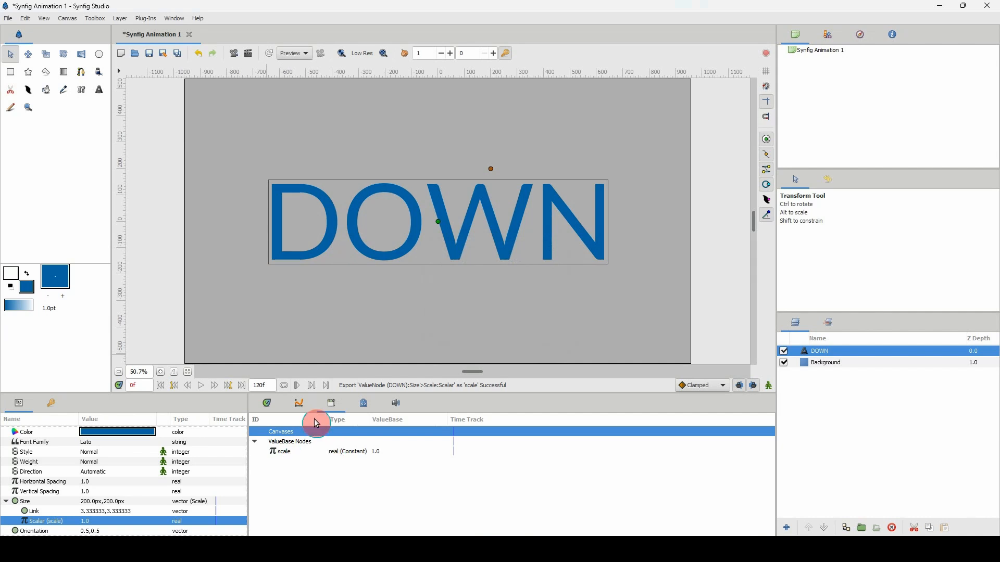
click(288, 453)
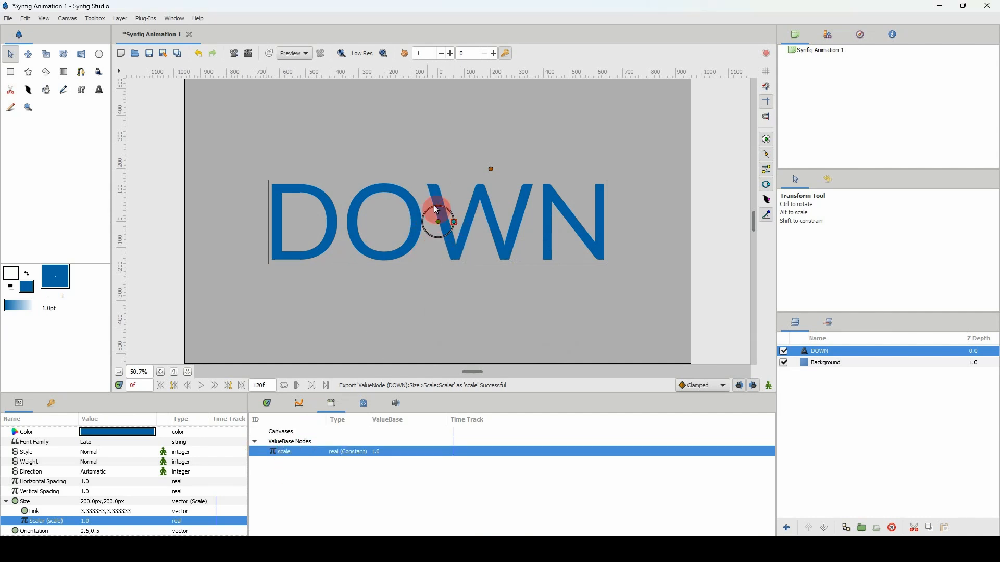
mouse_move(454, 222)
mouse_down()
mouse_move(465, 223)
mouse_move(446, 225)
mouse_move(457, 223)
mouse_up()
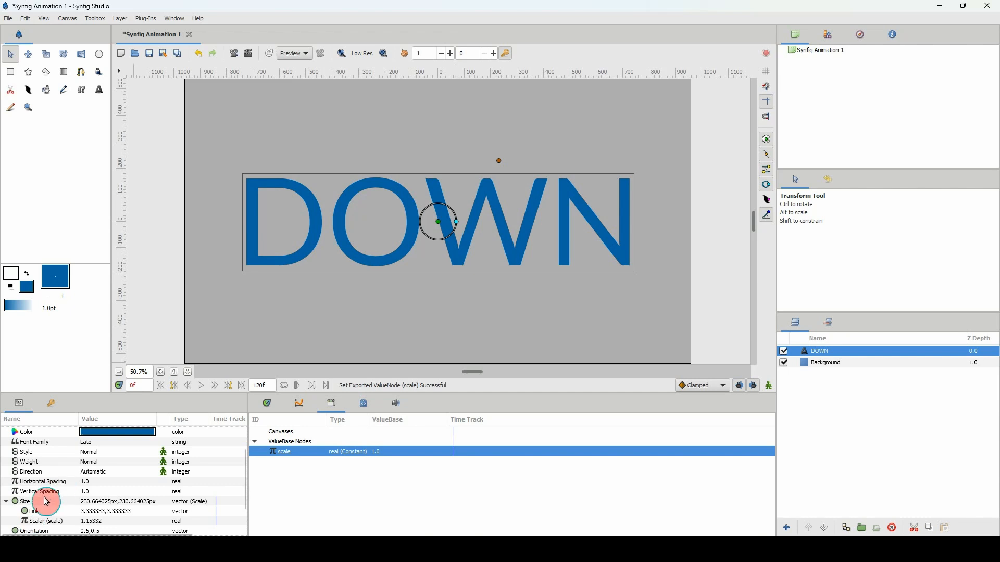
drag(456, 222, 443, 222)
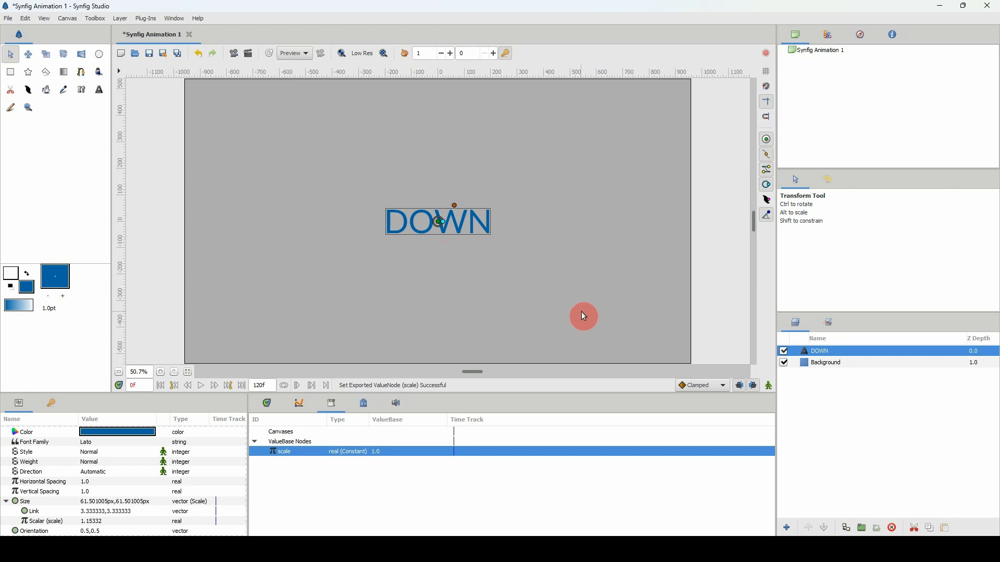
Add a Duplicate layer above the DOWN text layer and select the DOWN layer.
right_click(820, 351)
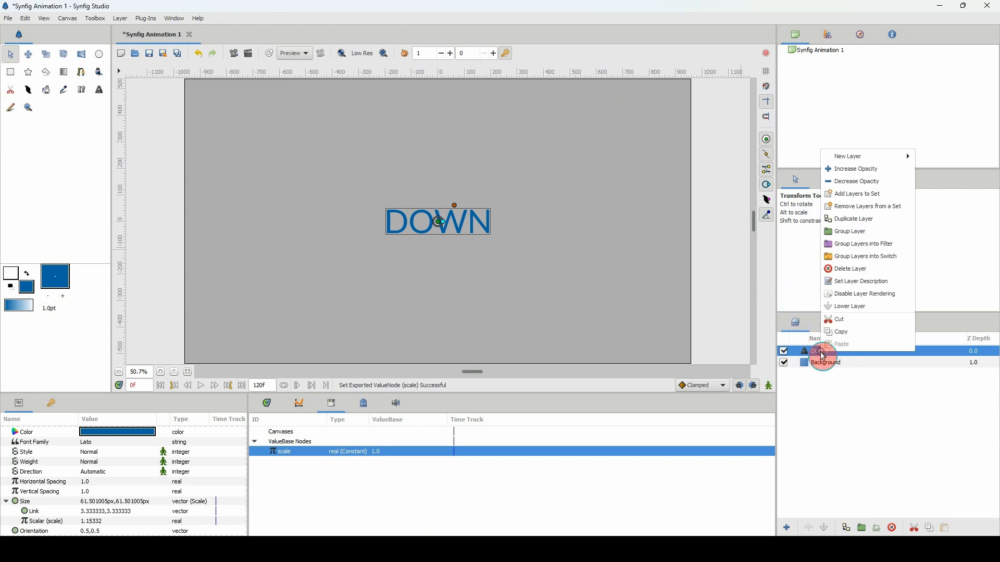
mouse_move(857, 159)
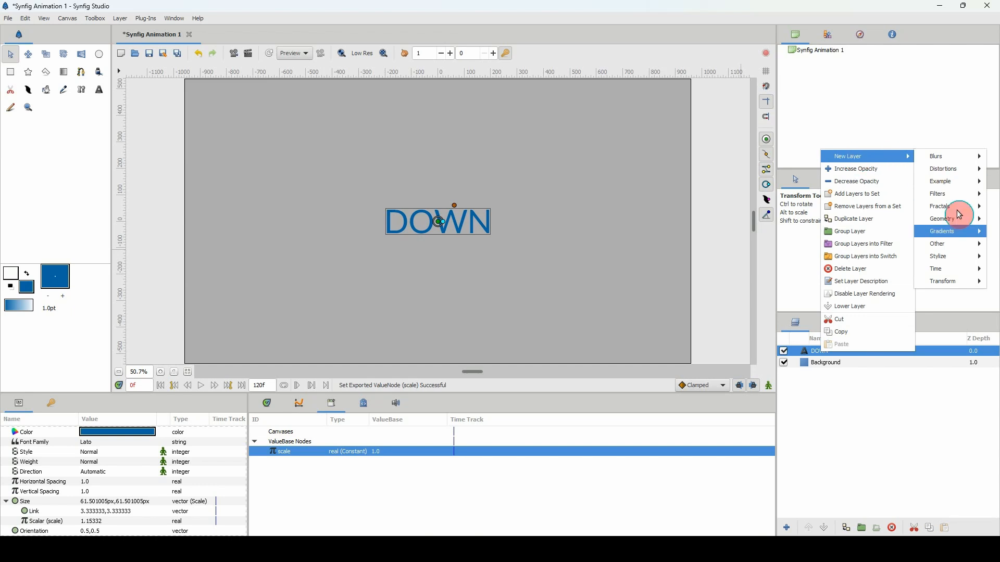
mouse_move(955, 244)
click(879, 245)
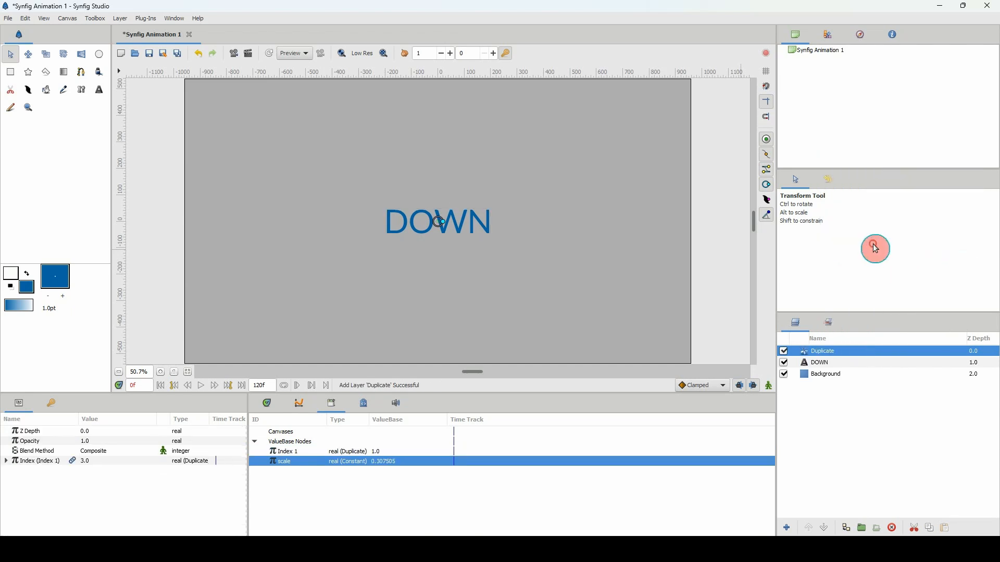
click(818, 365)
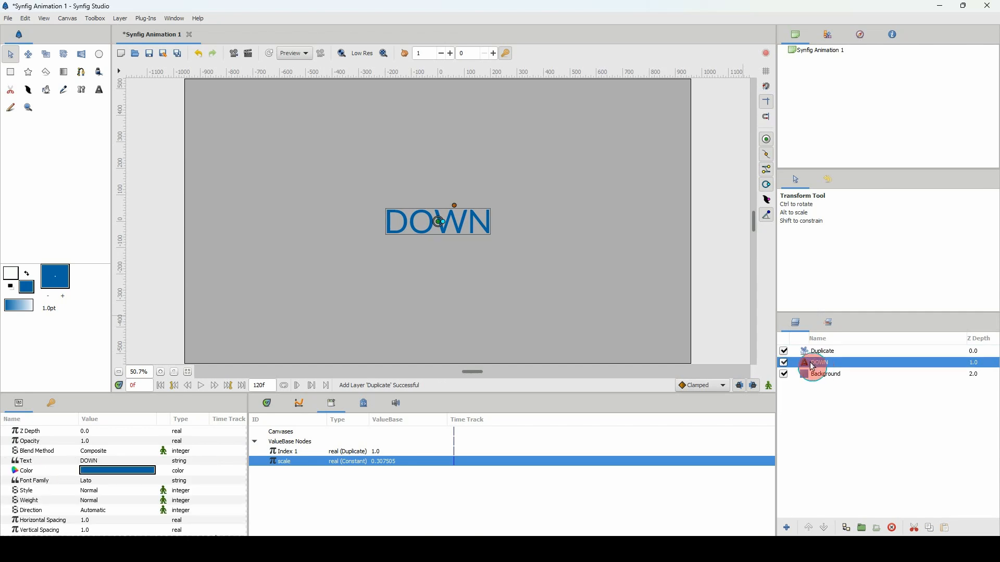
Add a Translate layer directly above the DOWN text layer.
right_click(817, 367)
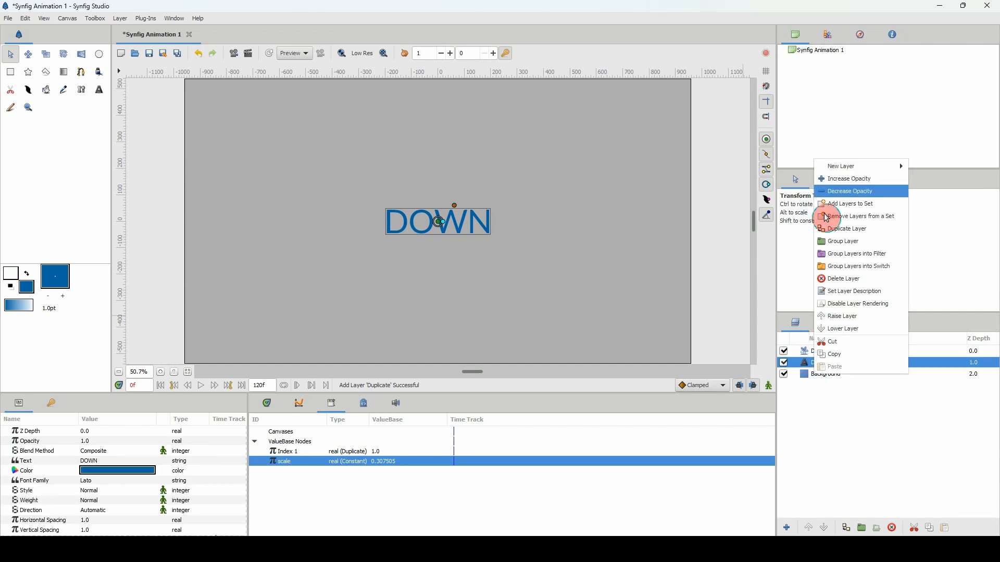
mouse_move(937, 291)
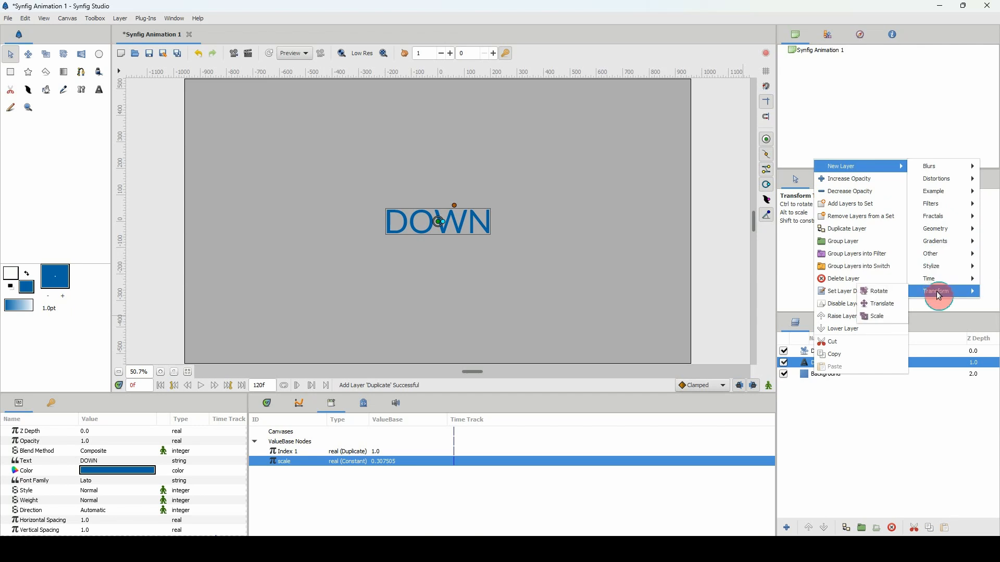
click(881, 305)
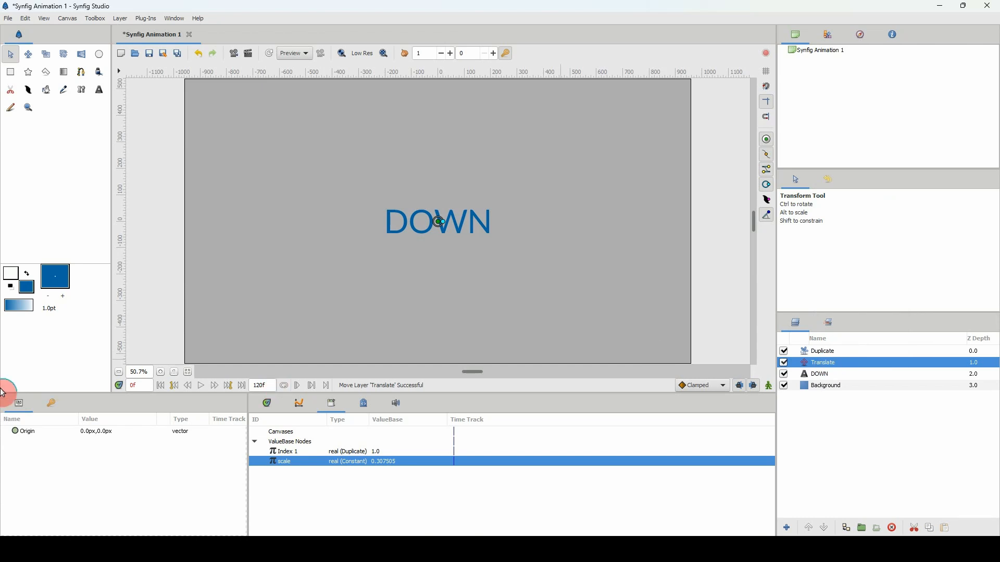
Convert the Origin parameter of the Translate layer to the Scale type.
click(35, 438)
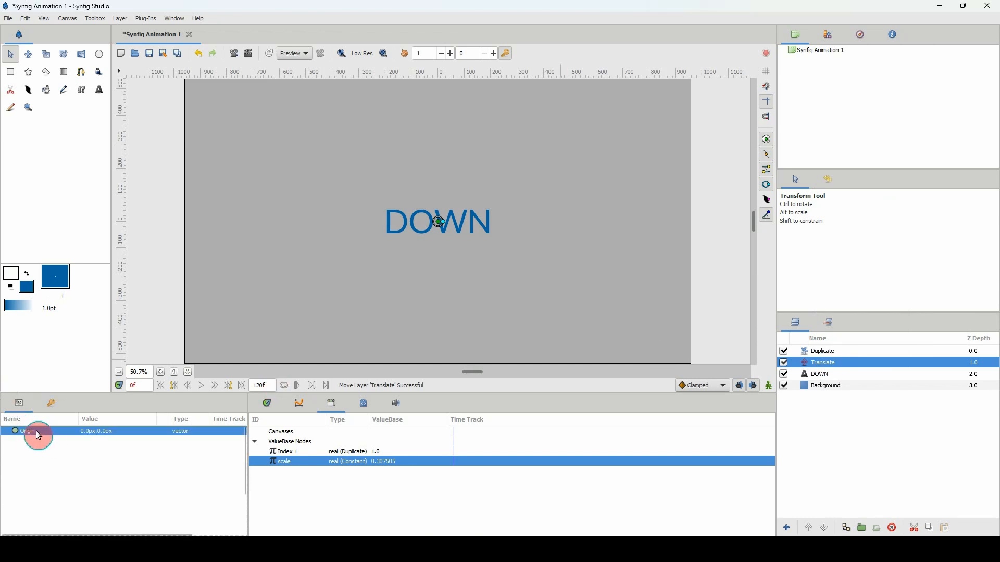
right_click(35, 438)
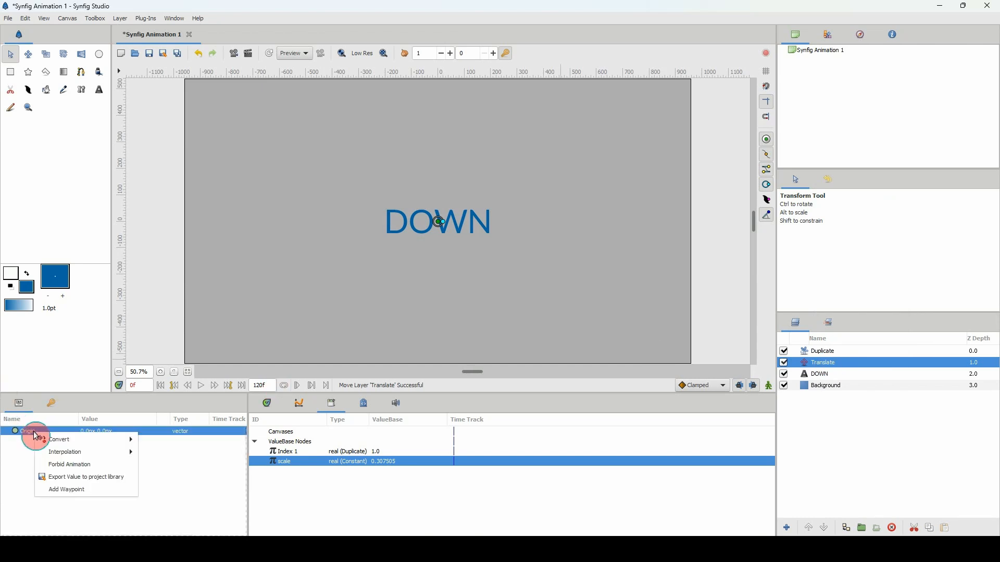
mouse_move(130, 440)
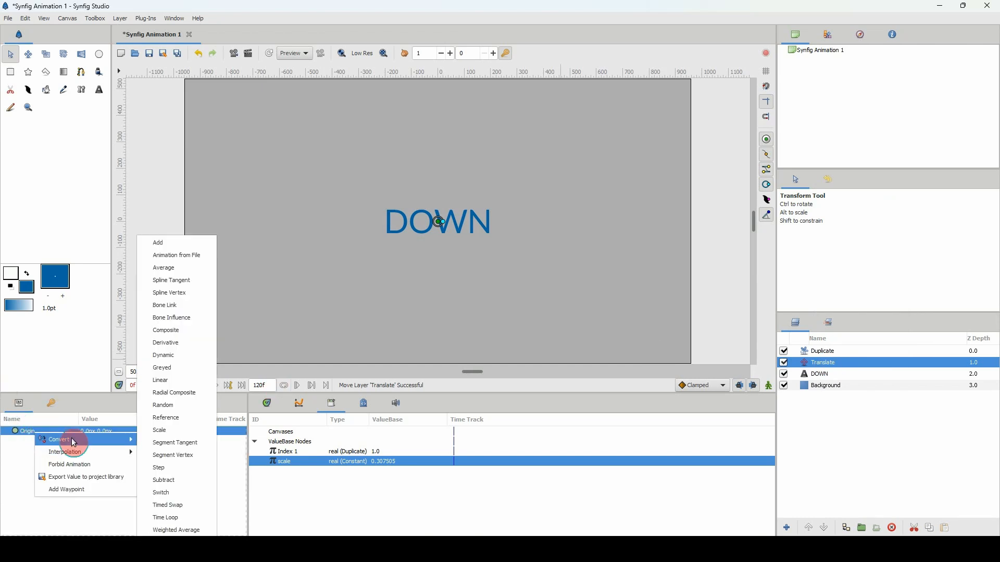
click(168, 434)
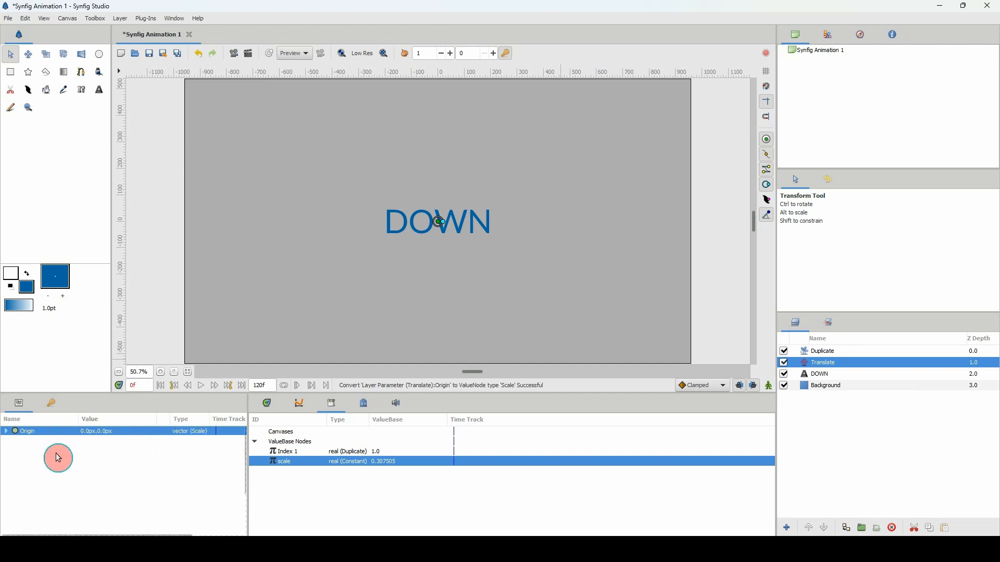
Connect the Scalar of the Translate layer's Origin to the Index 1 value and move the origin straight down to about -104 px.
click(275, 452)
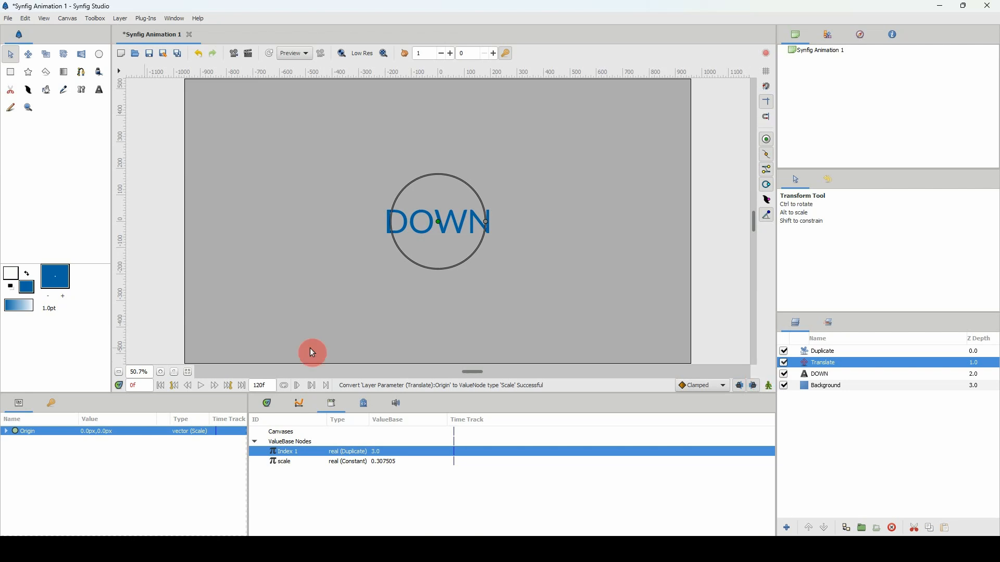
click(6, 431)
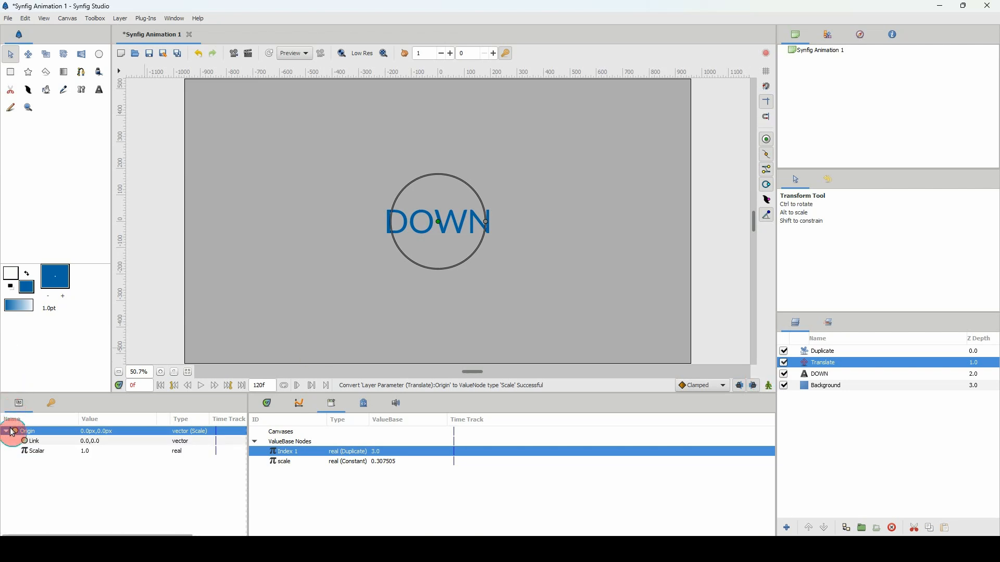
click(39, 451)
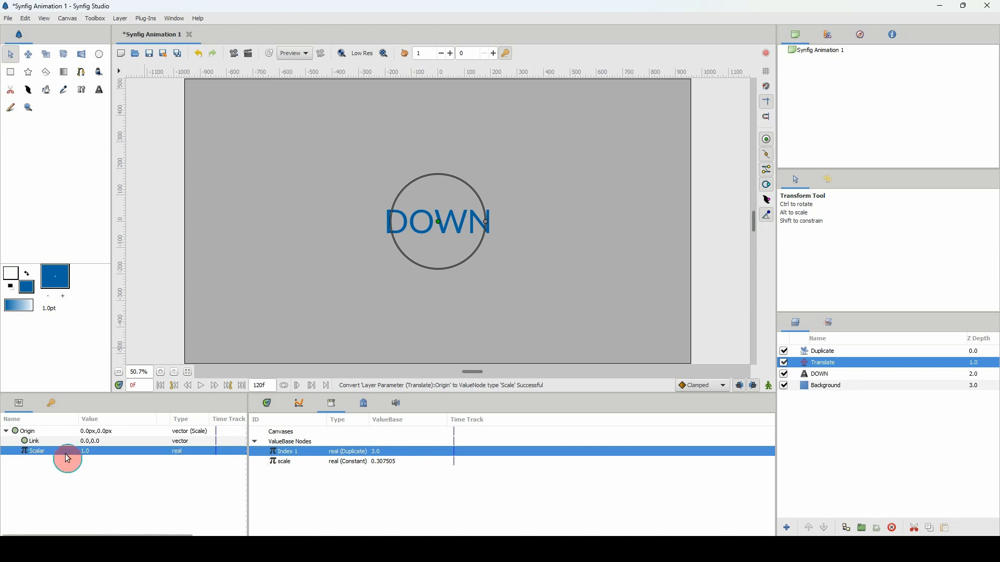
right_click(98, 453)
click(134, 476)
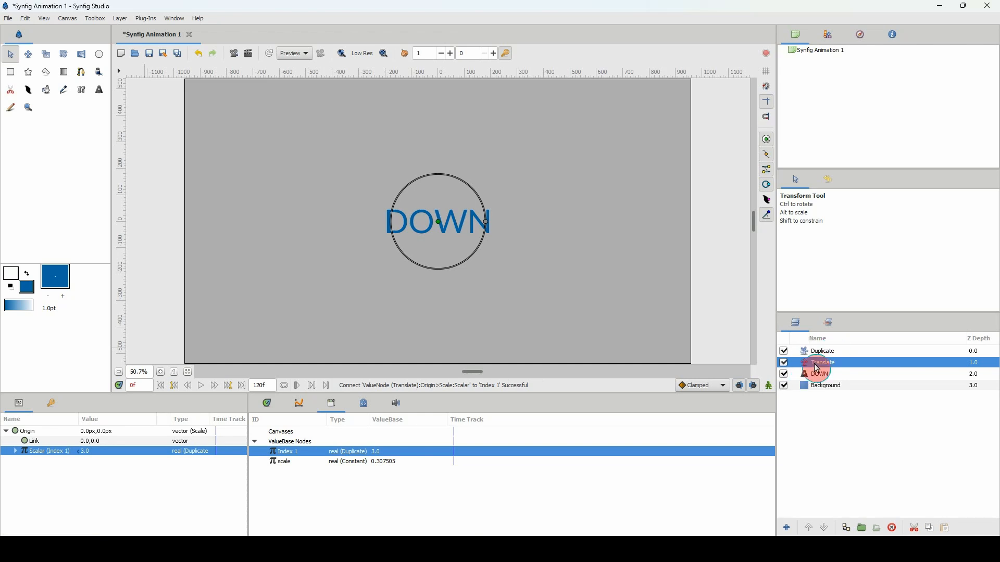
click(439, 223)
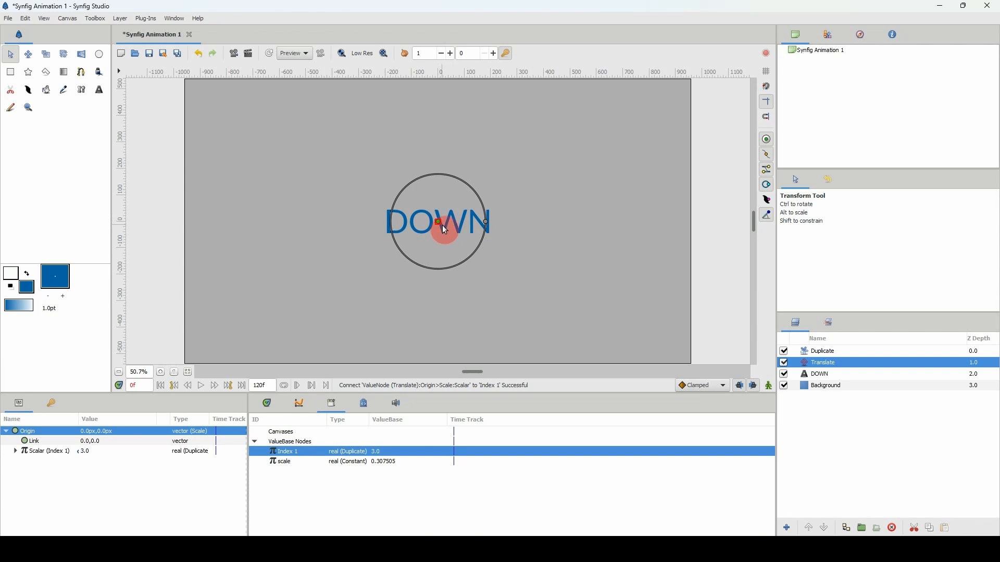
drag(439, 223, 442, 250)
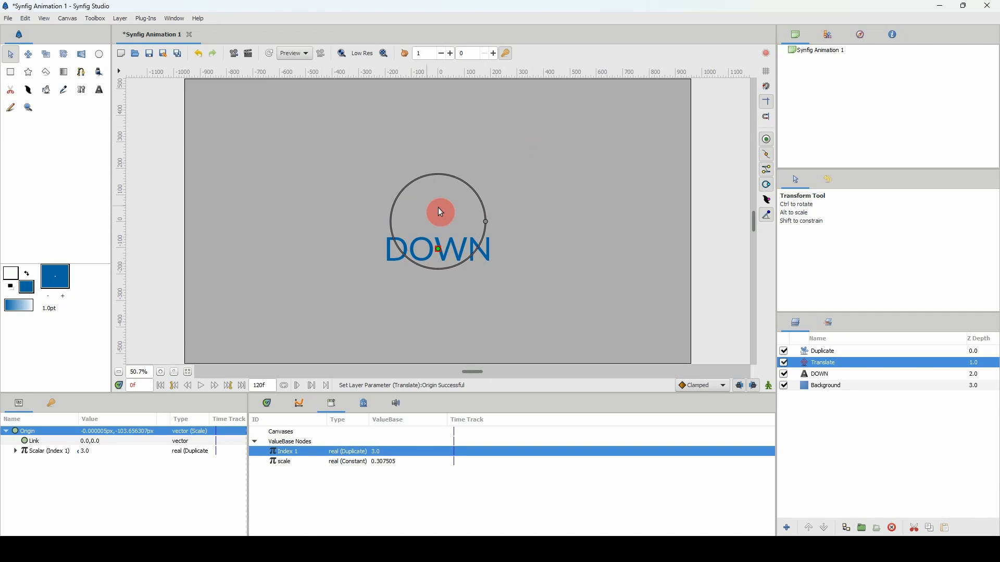
Group the Duplicate, Translate and DOWN layers together, leaving the Background layer out.
click(826, 374)
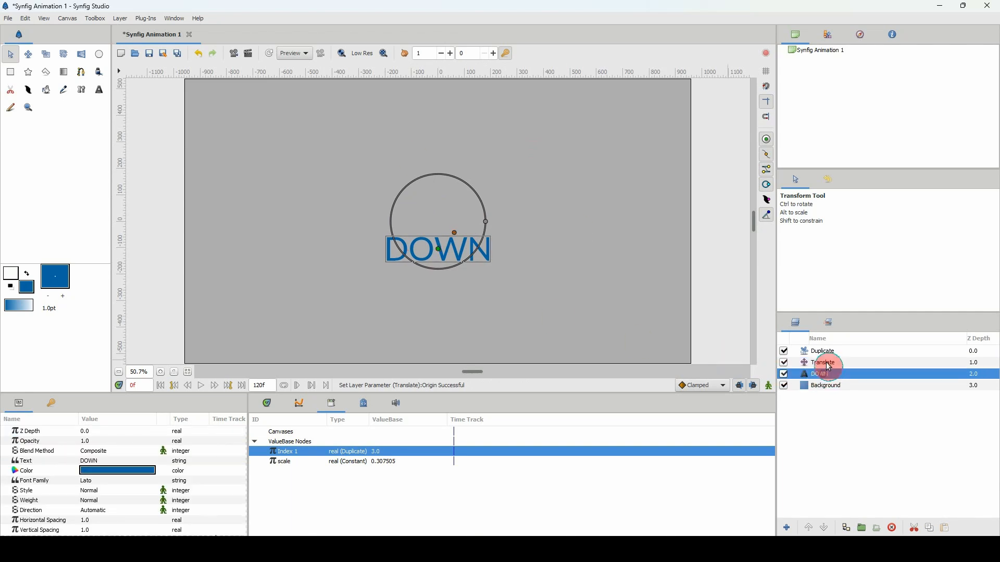
click(827, 356)
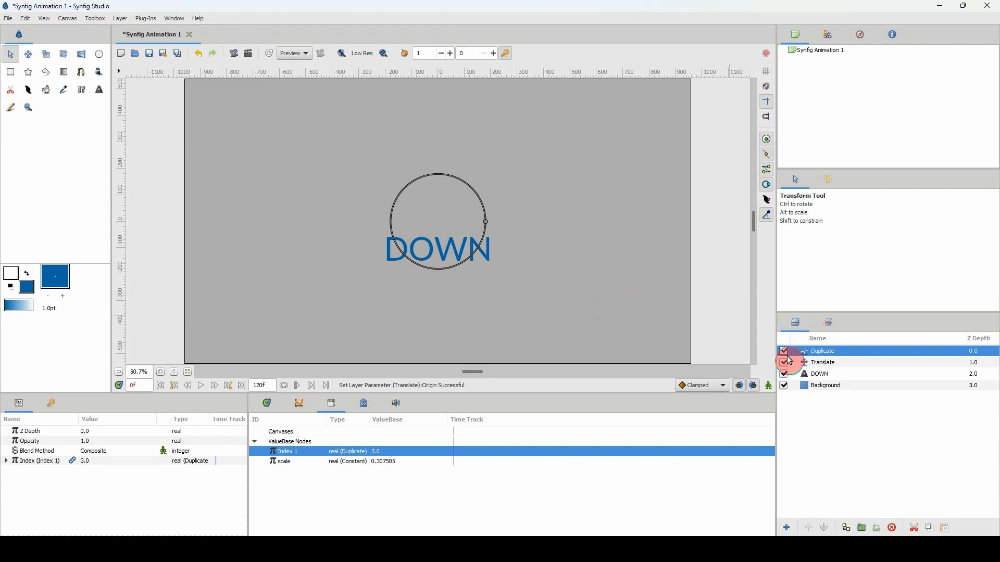
shift+click(820, 377)
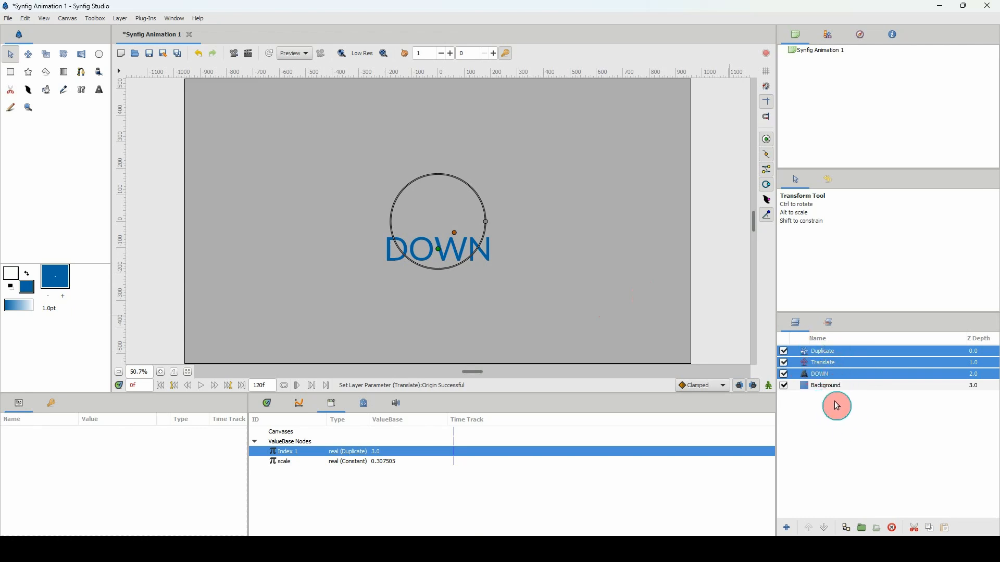
click(863, 529)
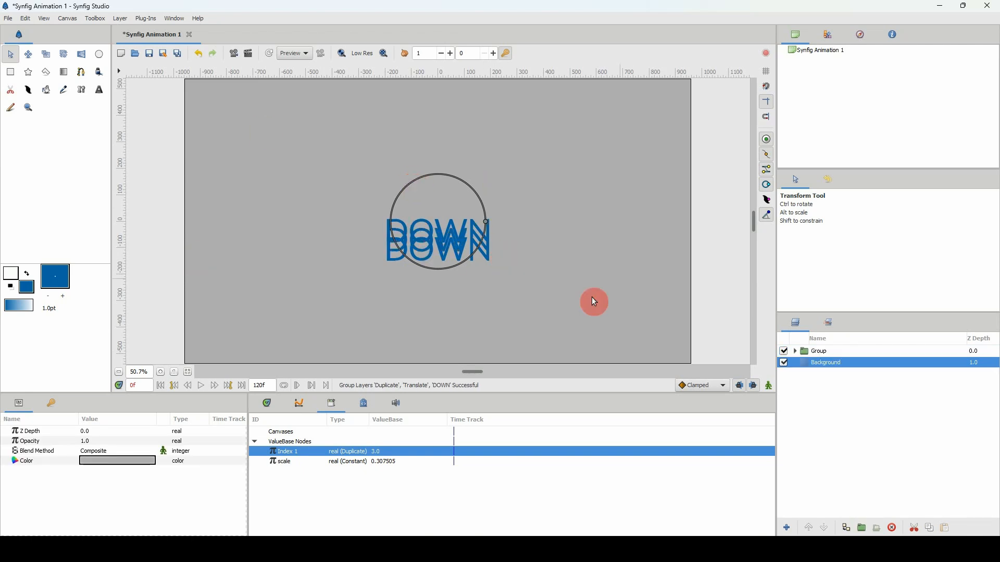
Expand the new group and move the Translate layer's origin down to about -366 px to spread the DOWN copies apart.
click(817, 354)
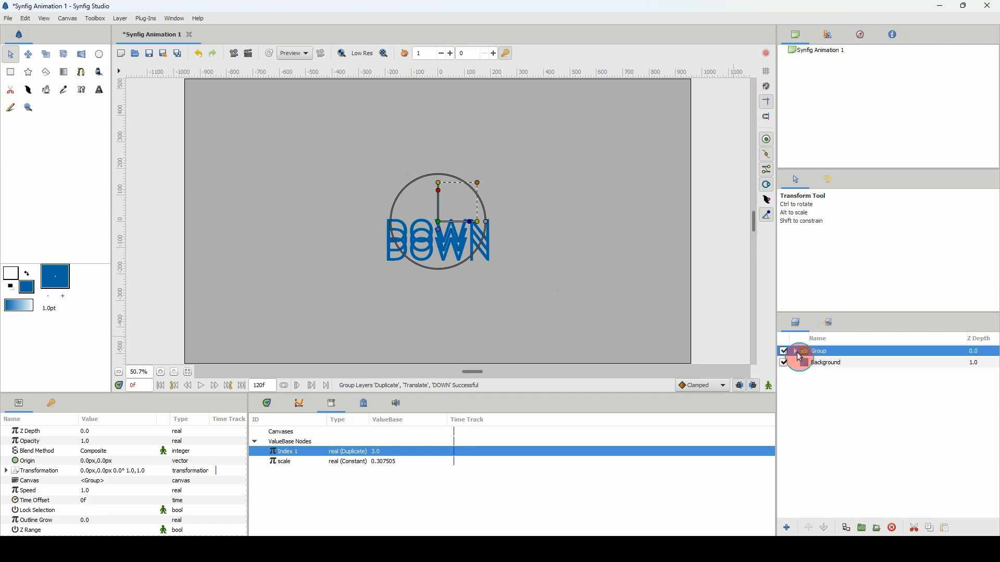
click(795, 352)
click(819, 374)
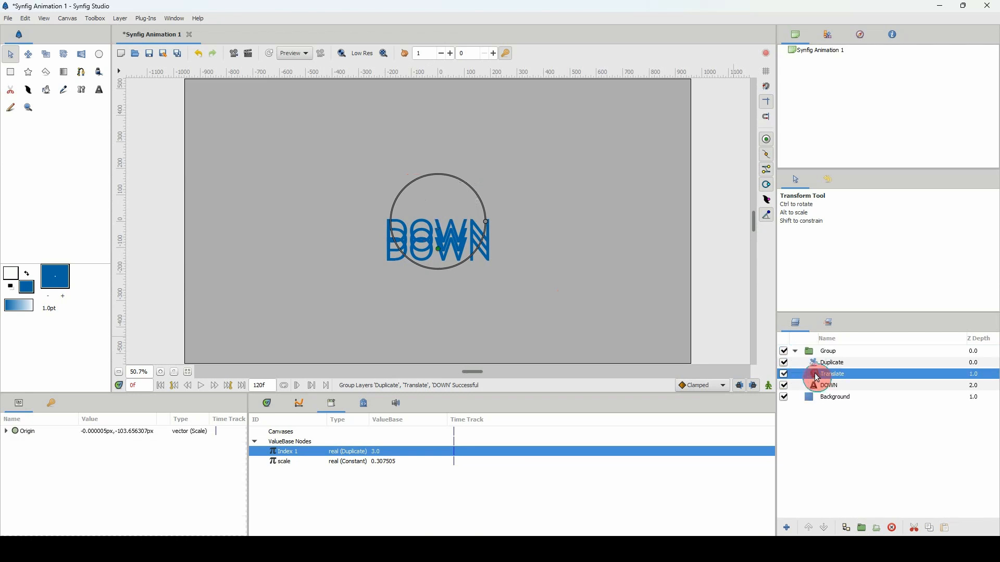
click(440, 252)
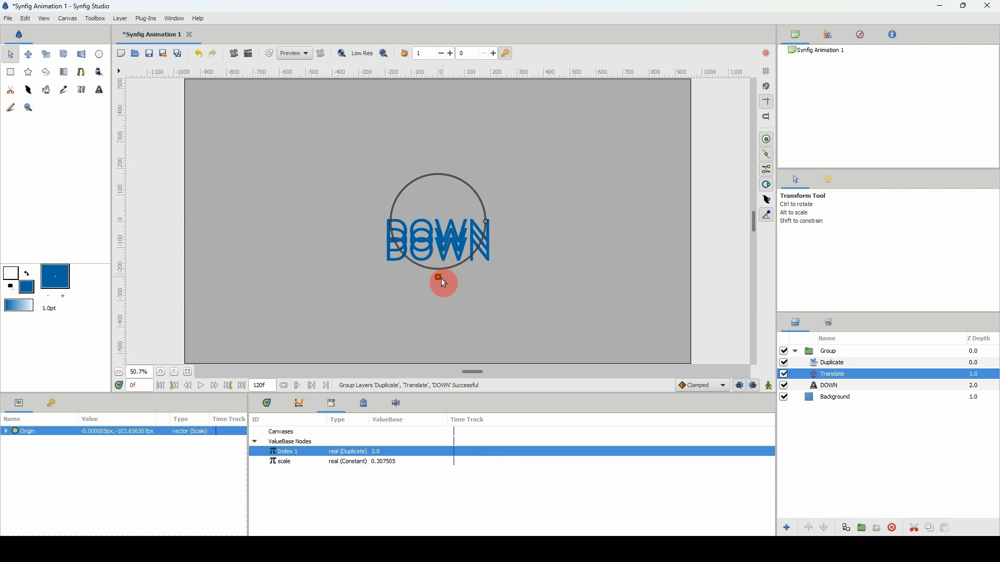
drag(452, 275, 445, 318)
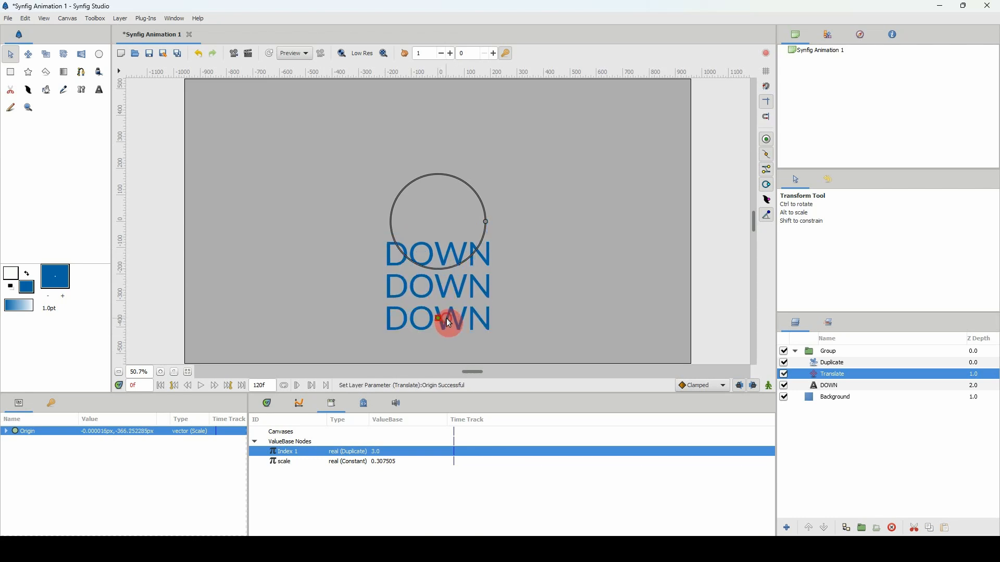
Set the To value of the Duplicate layer's Index parameter to 15.
click(830, 366)
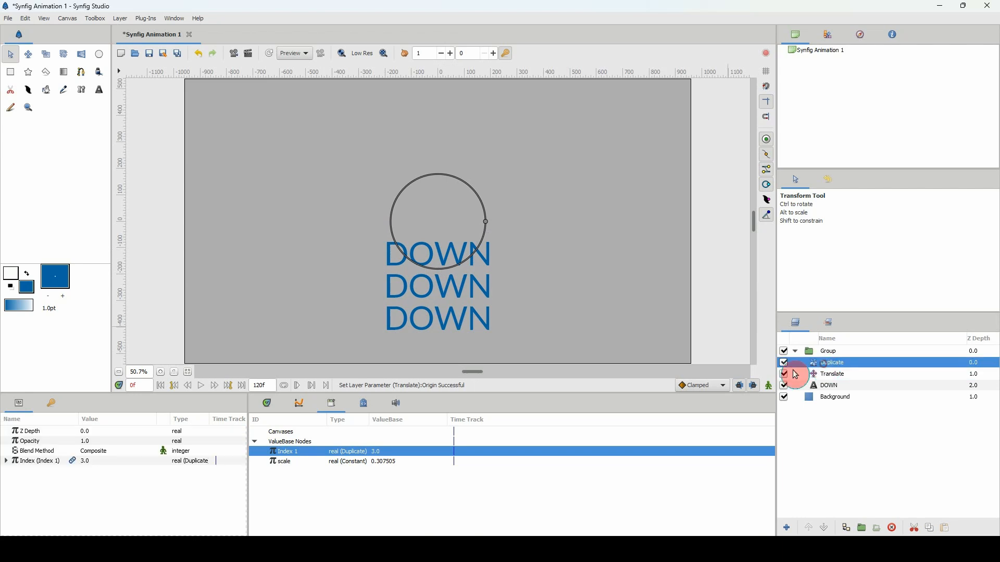
click(6, 461)
click(46, 492)
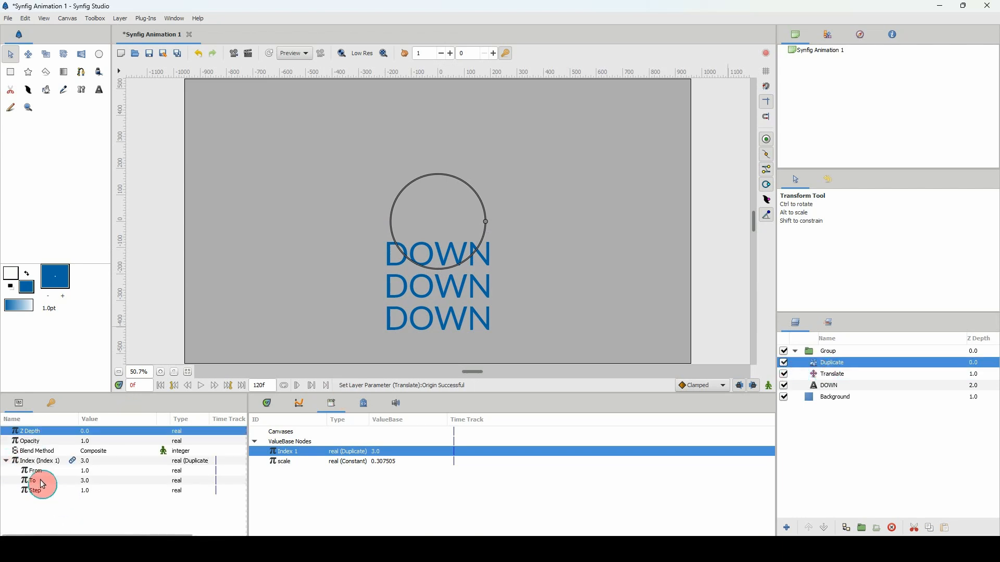
click(86, 480)
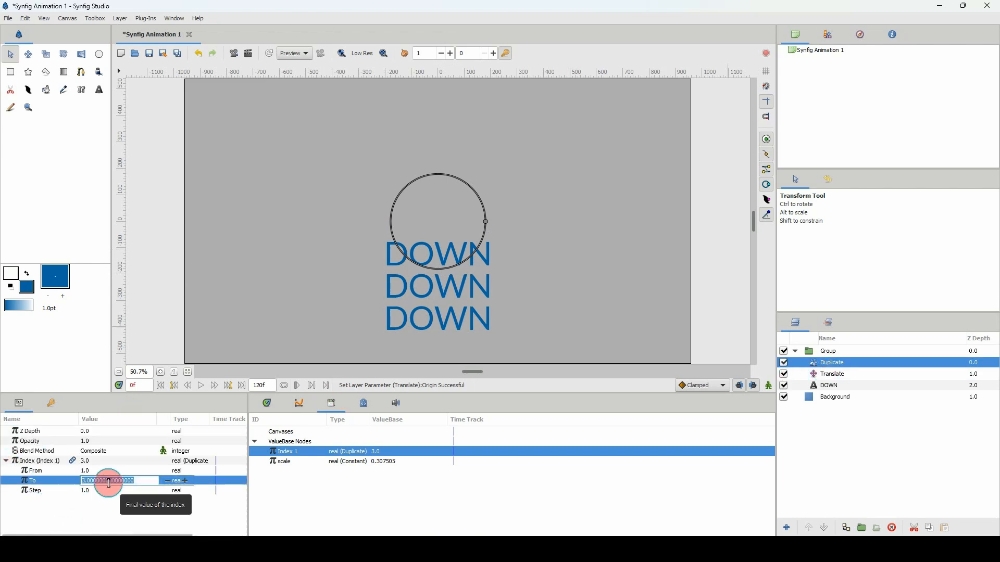
text(1)
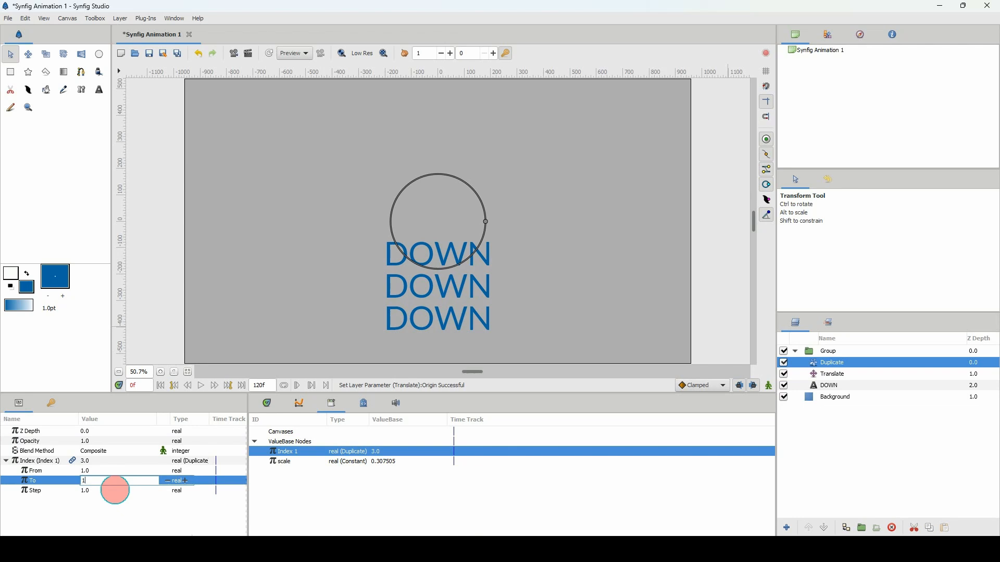
text(5)
key(Return)
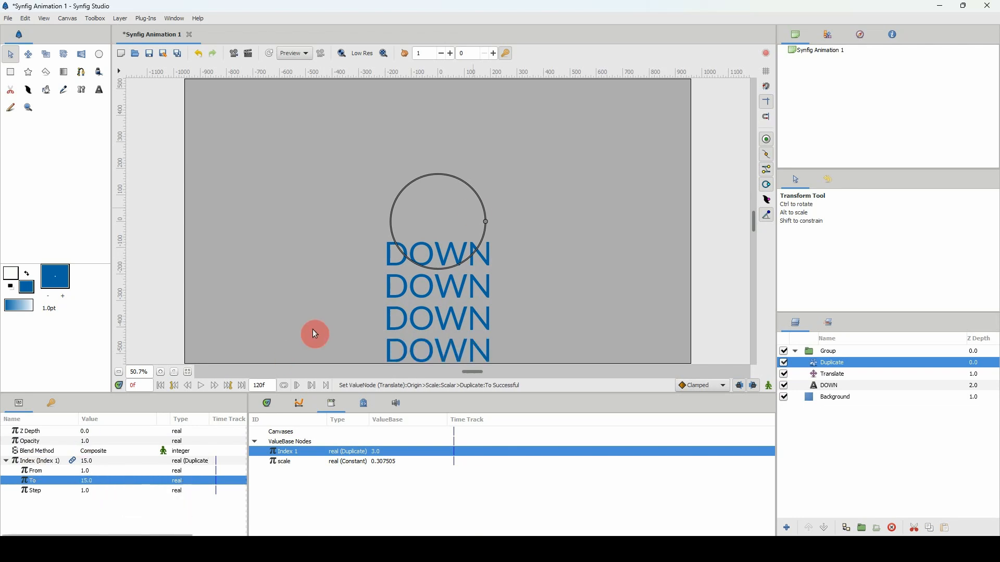
Move the whole group straight up to a vertical offset of about 602 px so the DOWN copies fill the canvas height.
click(812, 356)
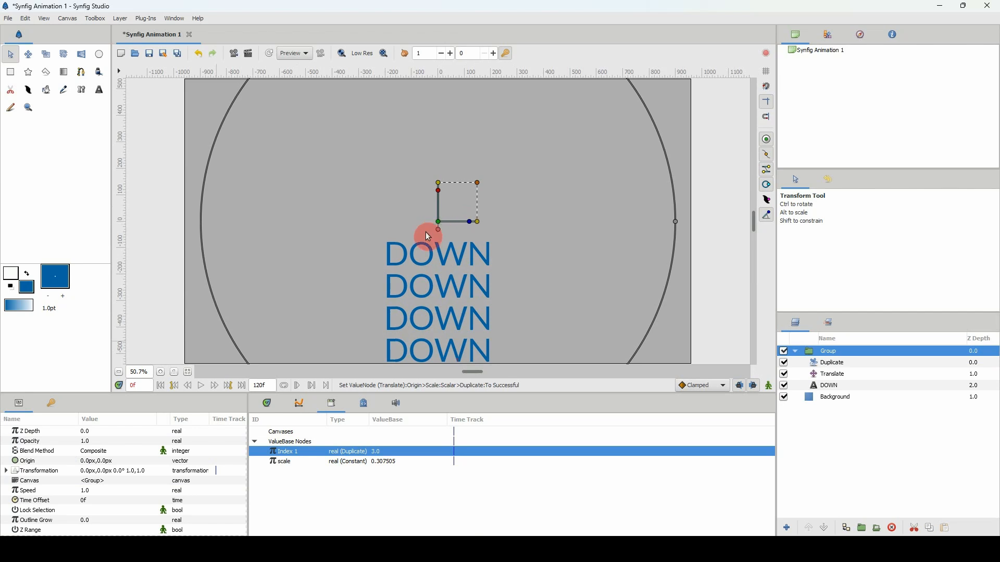
scroll(144, 374, down, 2)
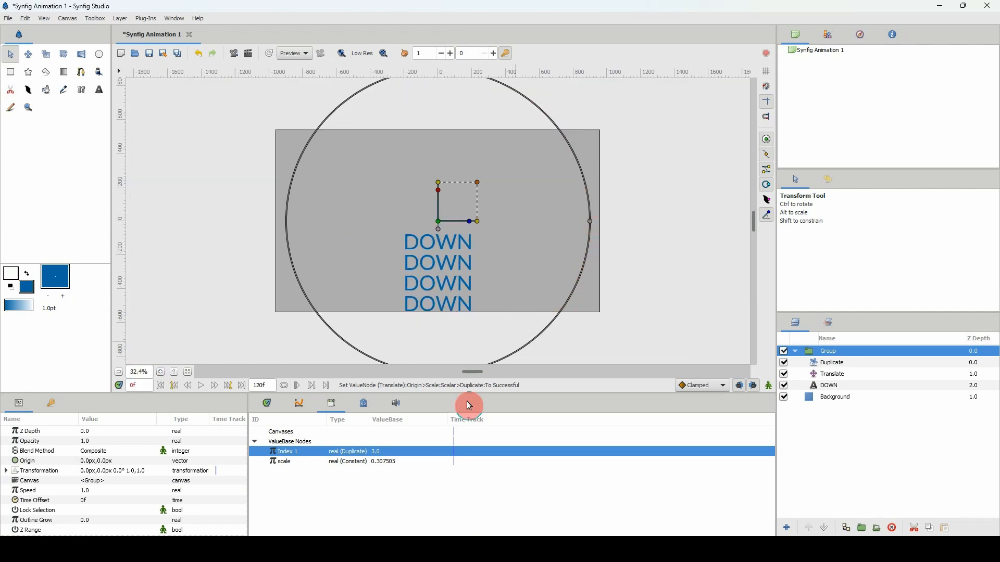
click(289, 444)
click(424, 286)
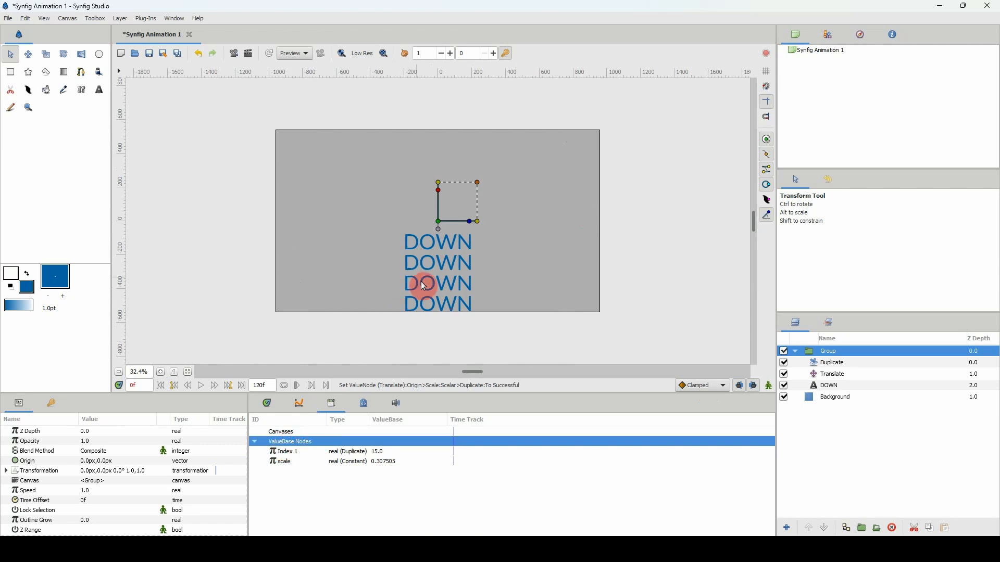
drag(438, 221, 438, 122)
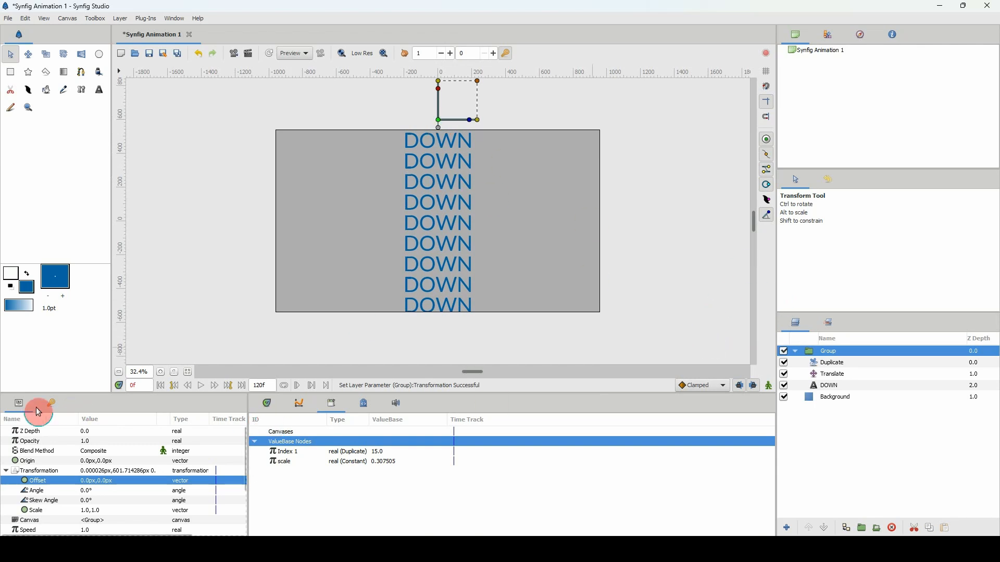
Remove the keyframe at frame 0 and return to the group's parameters.
click(53, 406)
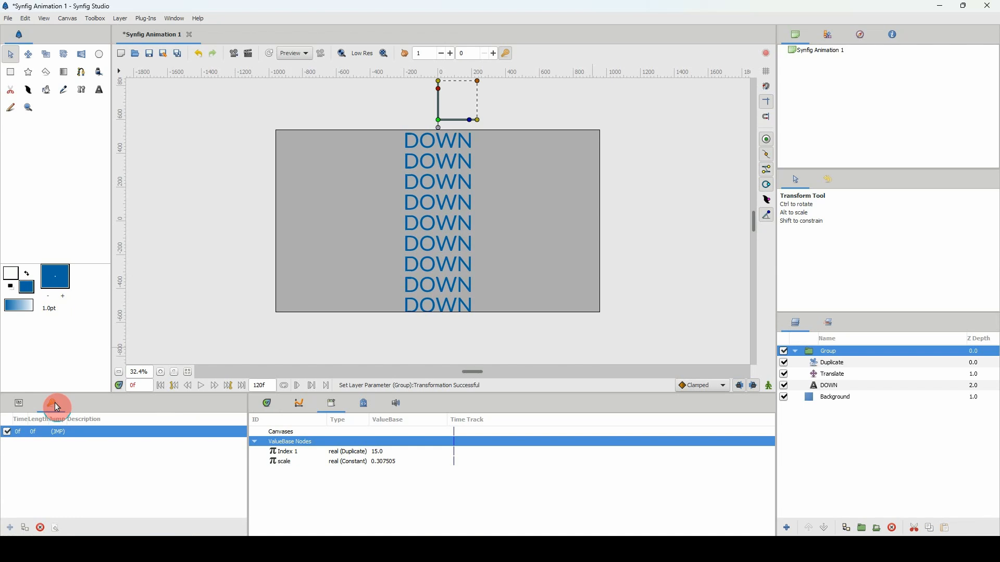
click(40, 528)
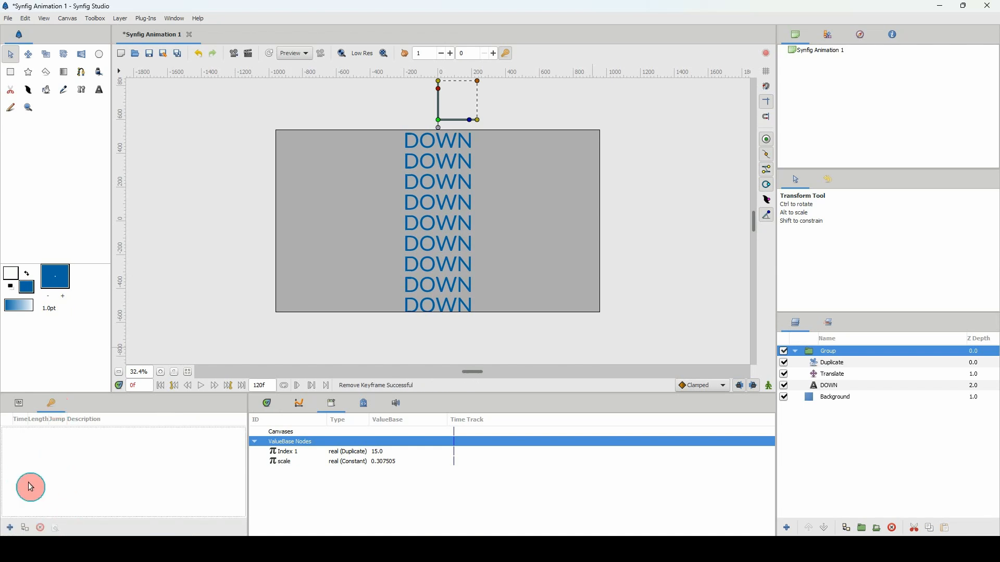
click(18, 404)
Show the timeline at frame 0 and turn on animate editing mode.
click(265, 404)
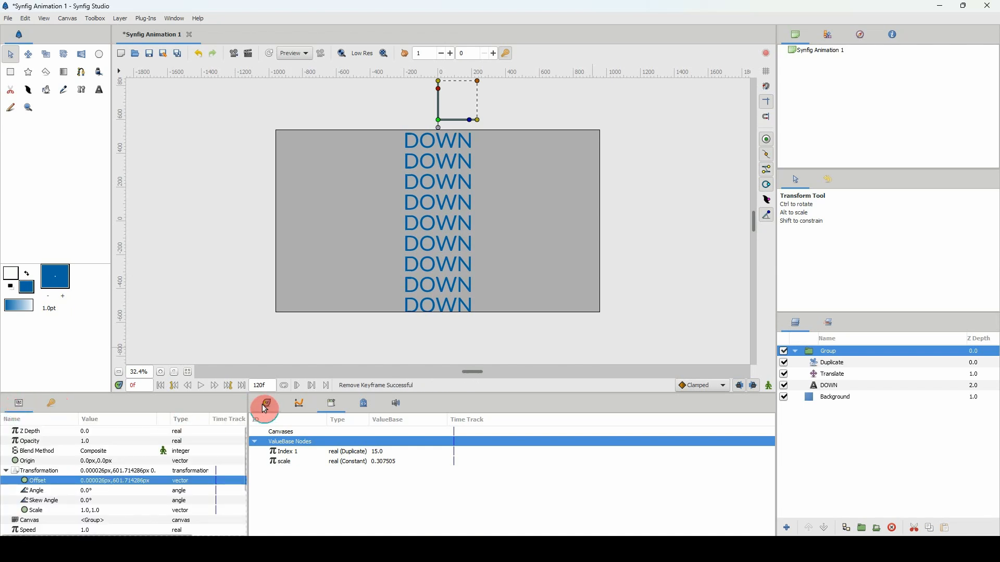
click(255, 428)
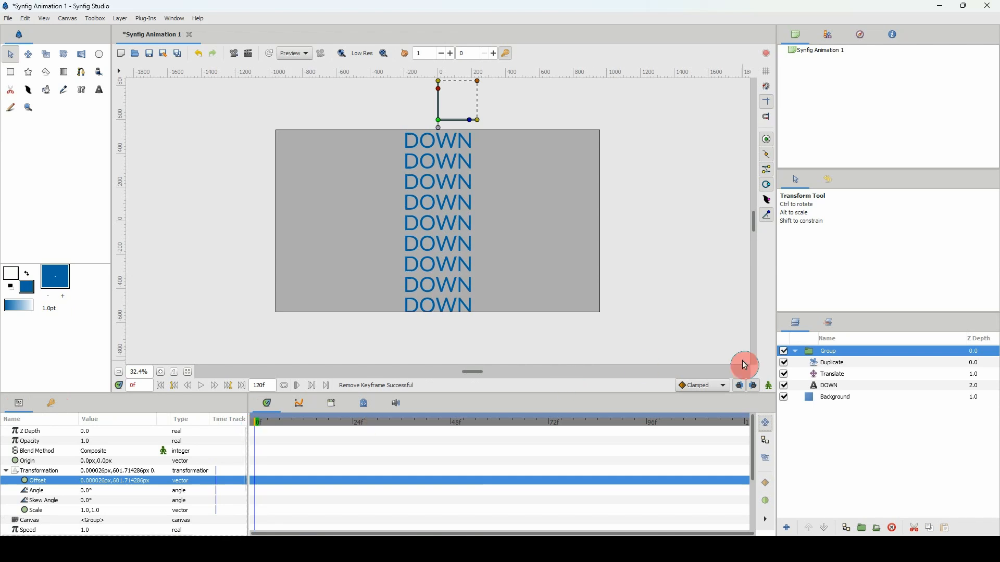
click(772, 388)
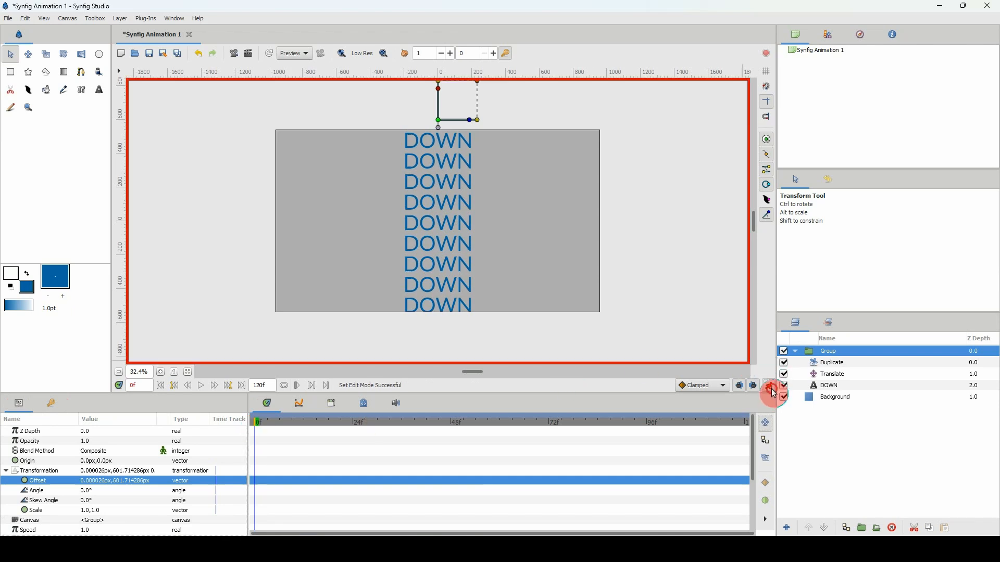
Move the Translate layer's origin up to a vertical value of about -13.5 px at frame 0.
click(832, 378)
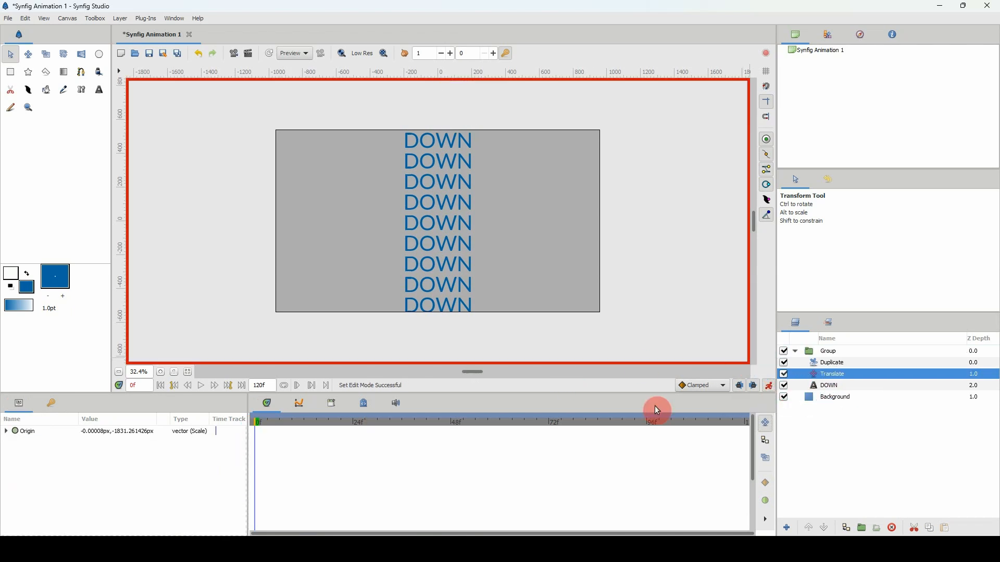
click(797, 374)
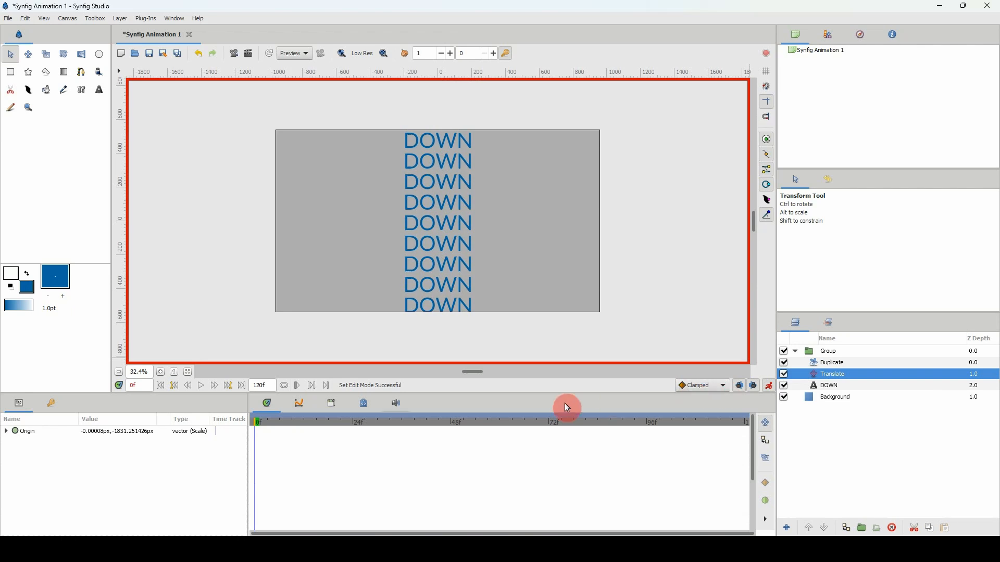
scroll(140, 372, down, 3)
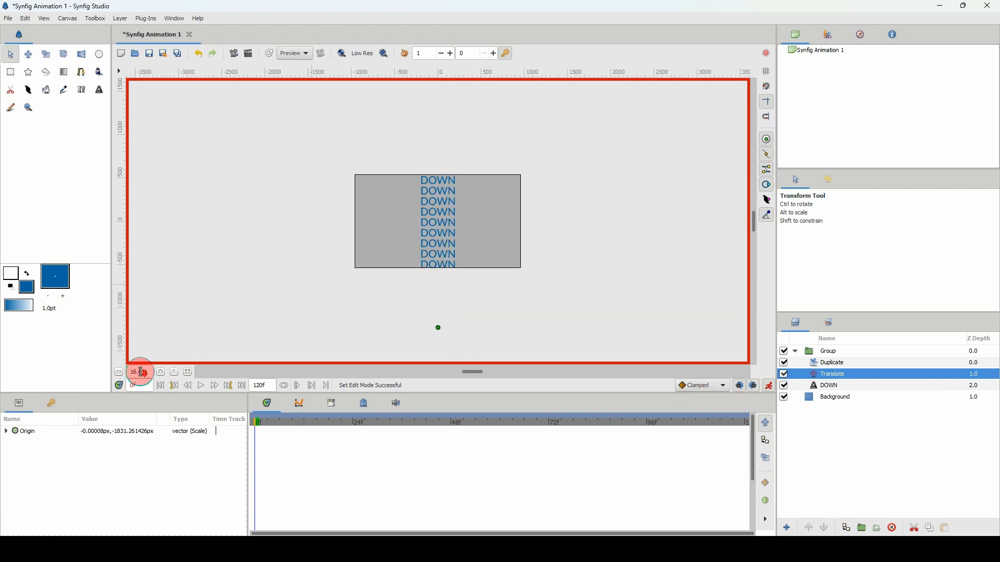
scroll(140, 372, up, 1)
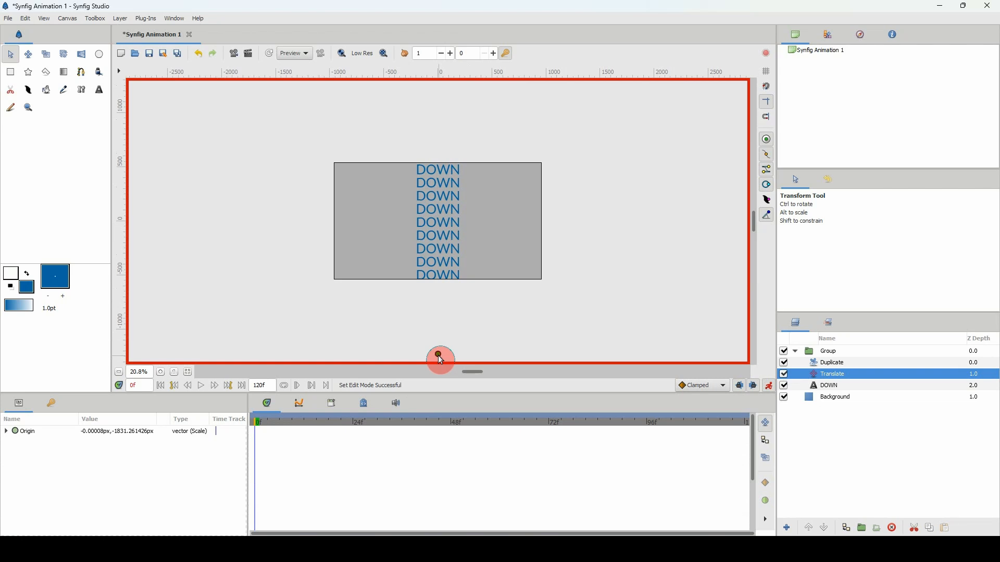
click(438, 357)
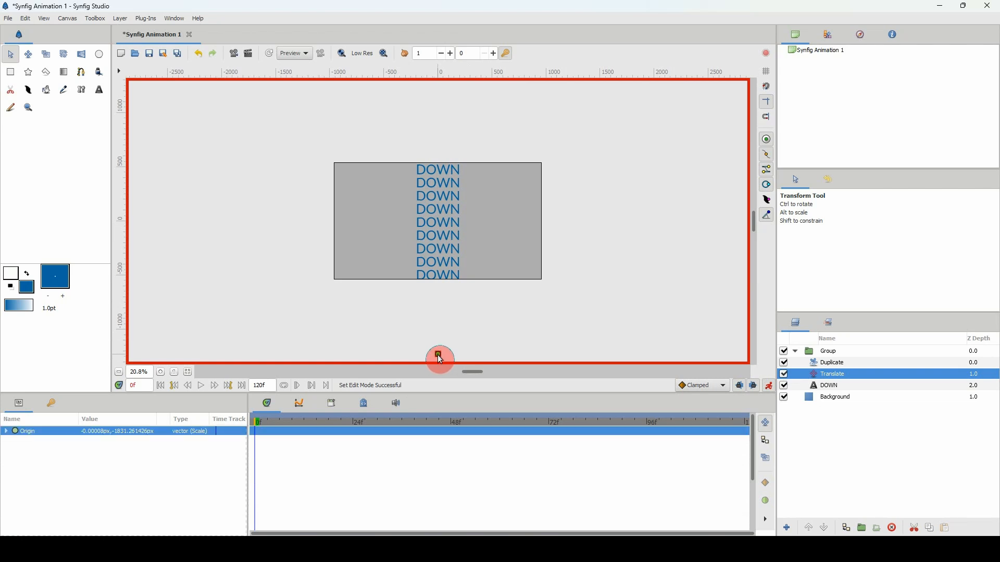
drag(440, 359, 439, 178)
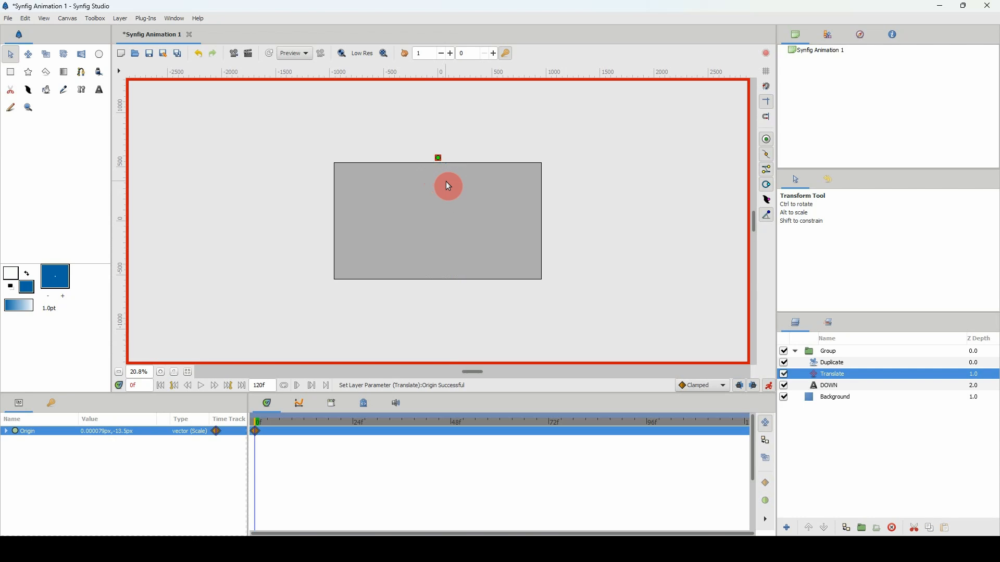
At frame 53, move the Translate layer's origin straight down to about -1450 px so the DOWN copies spread over the canvas height.
drag(285, 422, 471, 422)
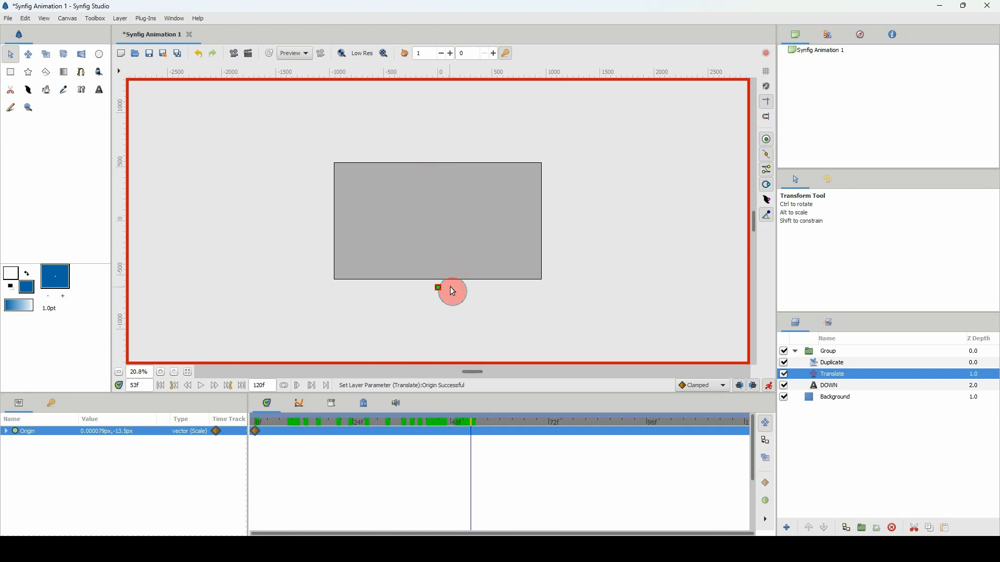
drag(452, 292, 452, 296)
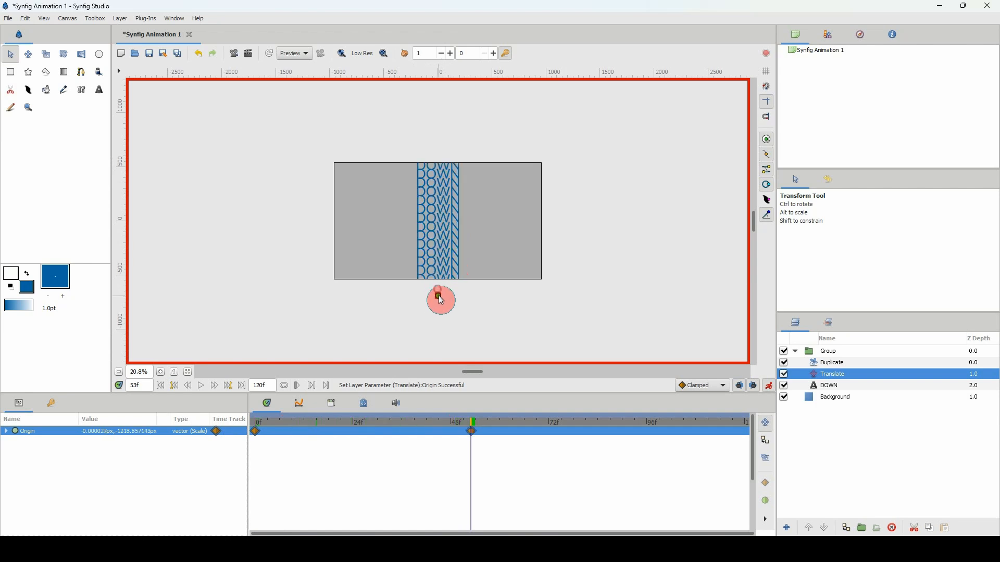
drag(438, 296, 440, 311)
click(160, 371)
click(161, 372)
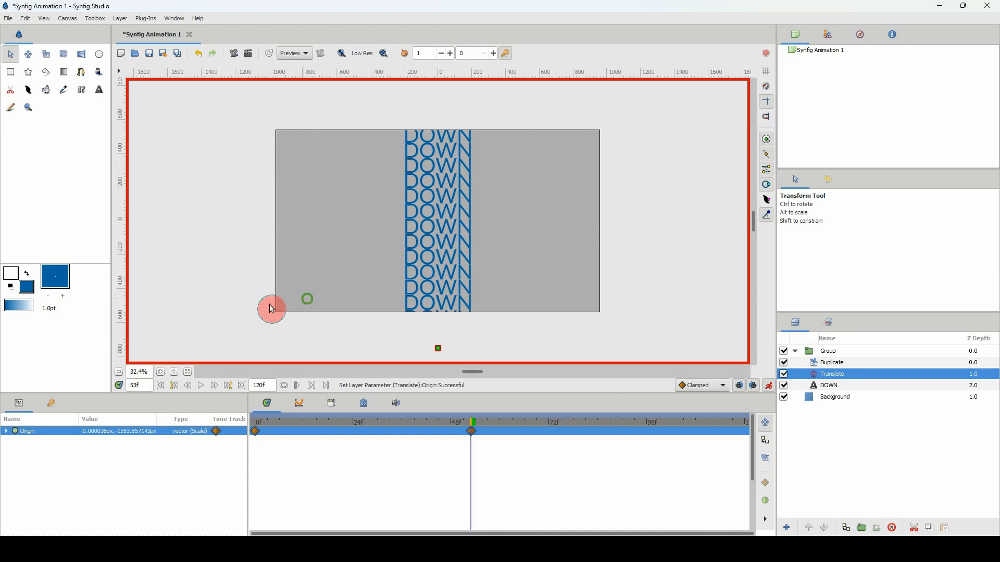
scroll(271, 309, down, 2)
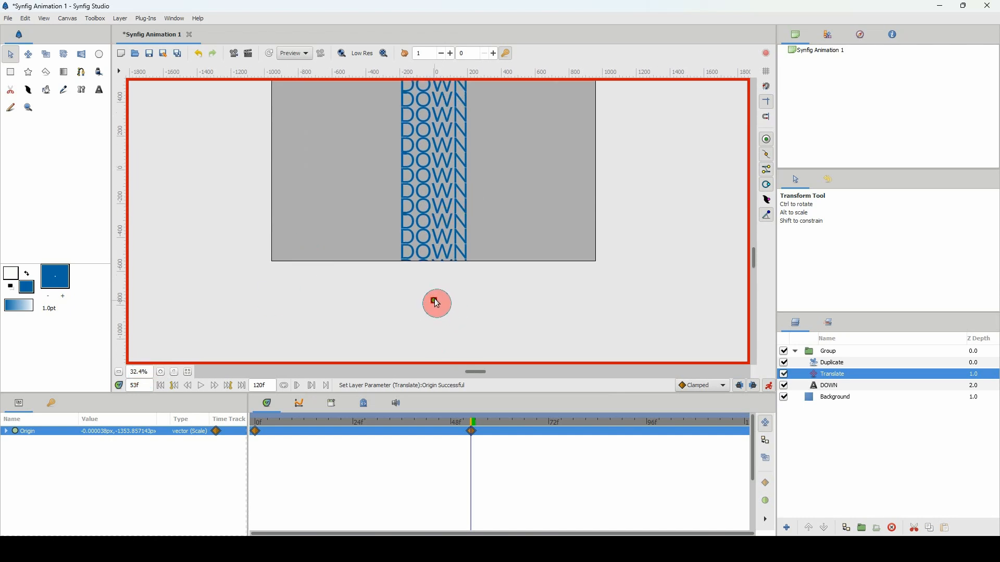
drag(434, 301, 435, 311)
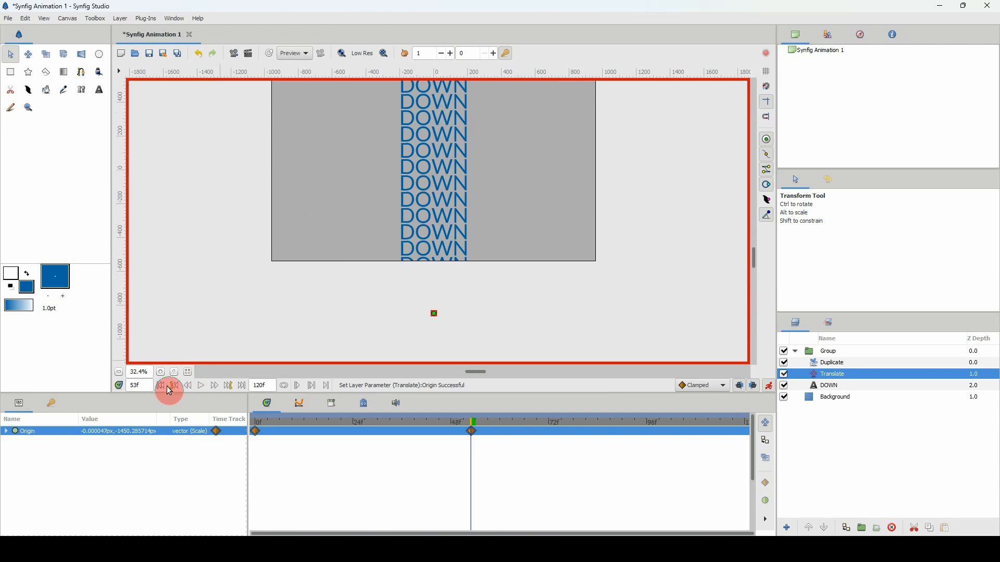
Play the animation from frame 0 to check how the DOWN copies spread downward.
scroll(148, 372, down, 2)
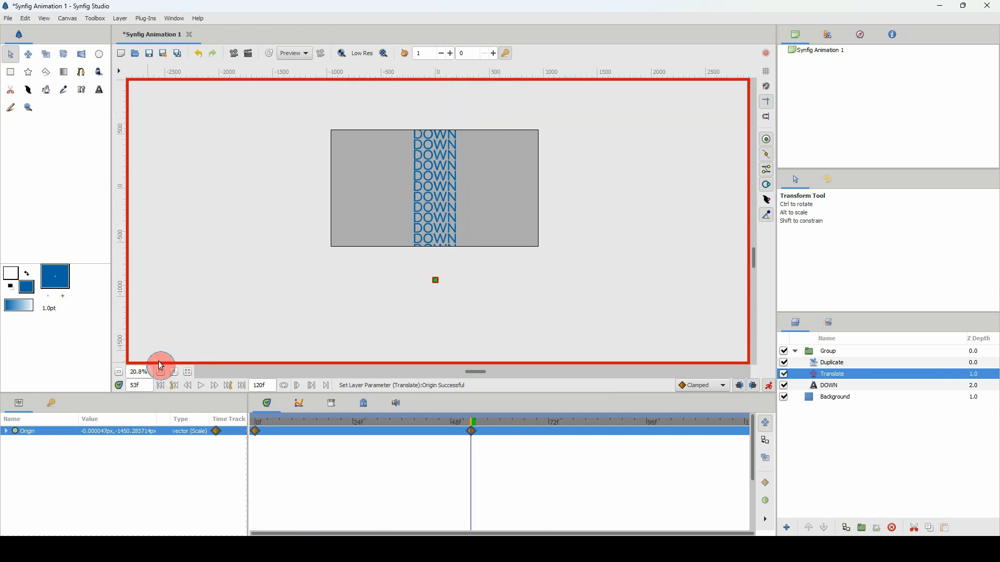
click(161, 371)
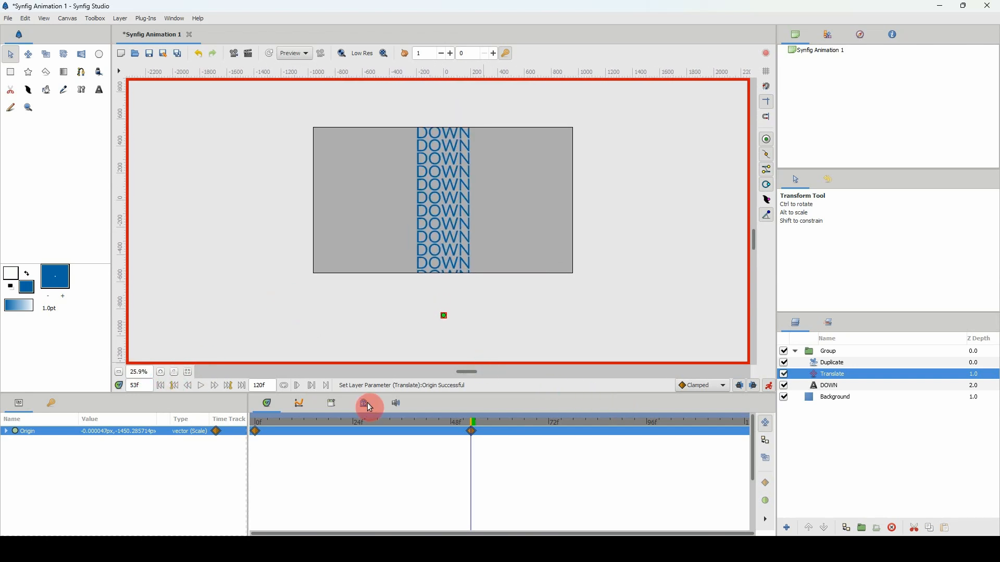
drag(368, 421, 203, 406)
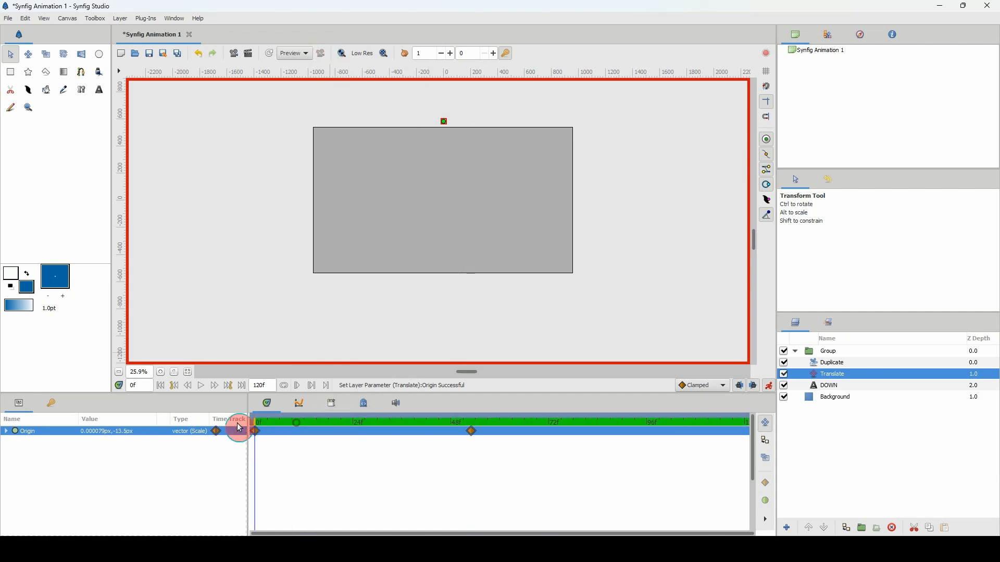
key(space)
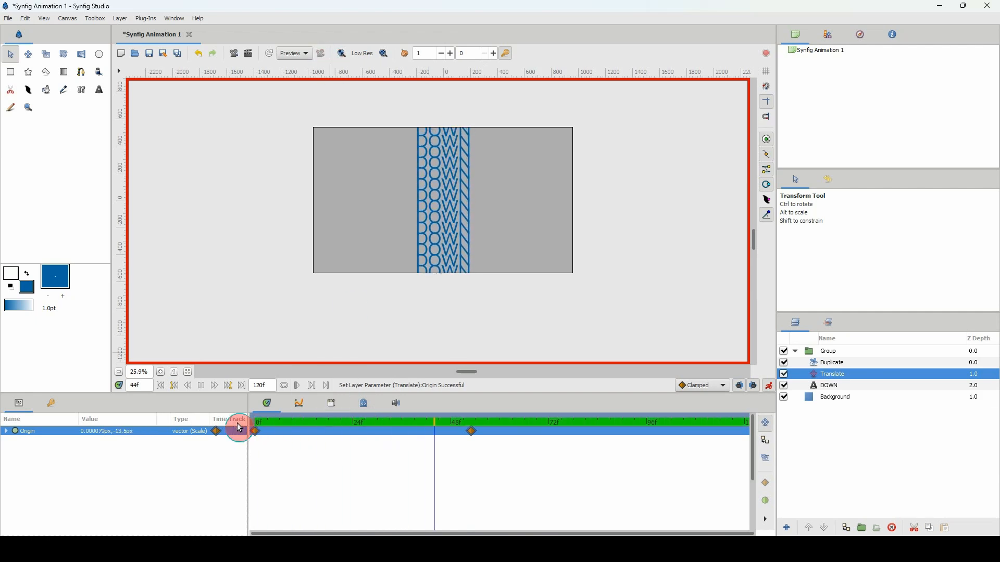
key(space)
drag(337, 423, 240, 424)
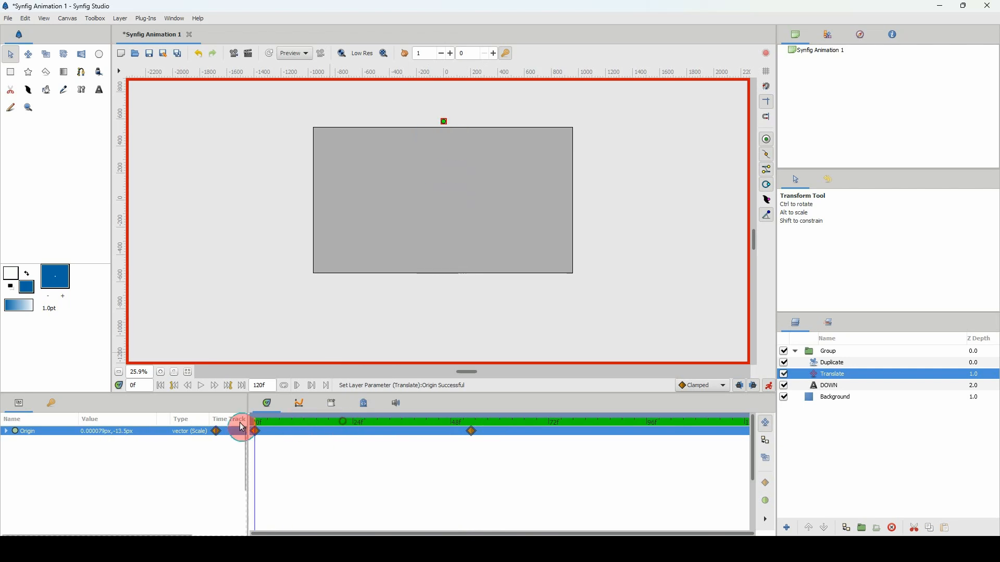
key(space)
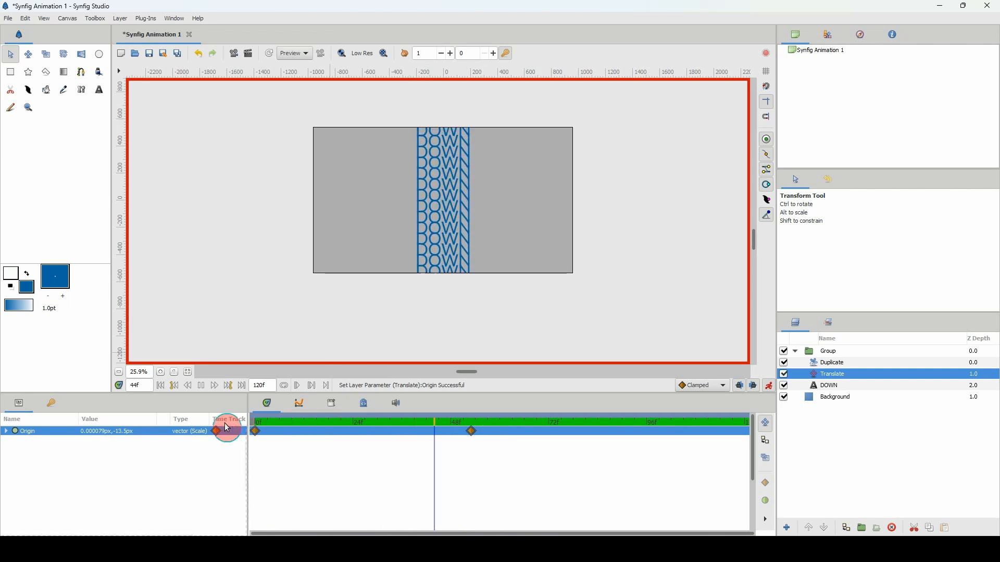
Collapse the group holding the DOWN copies and rename it center.
click(842, 372)
click(796, 351)
click(821, 350)
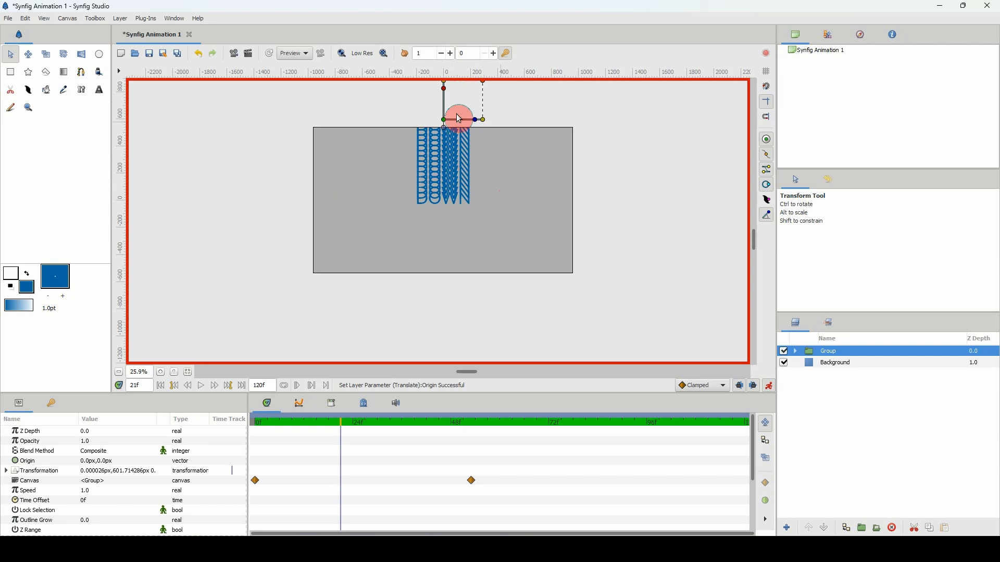
double_click(826, 352)
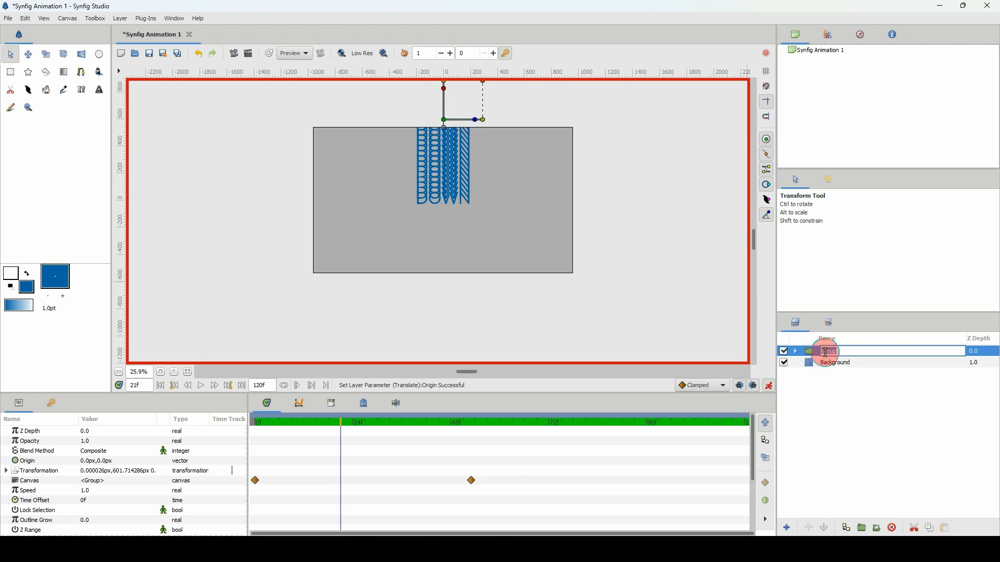
text(d)
text(enter)
key(Return)
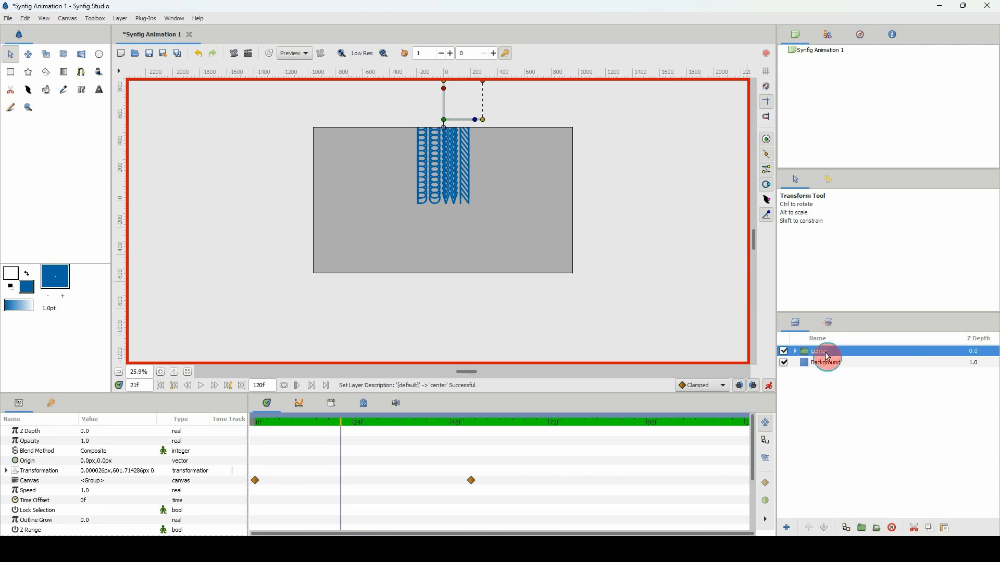
Duplicate the center group and, with animate editing mode off, move the copy sideways to a horizontal offset of about -480 px.
key(ctrl+v)
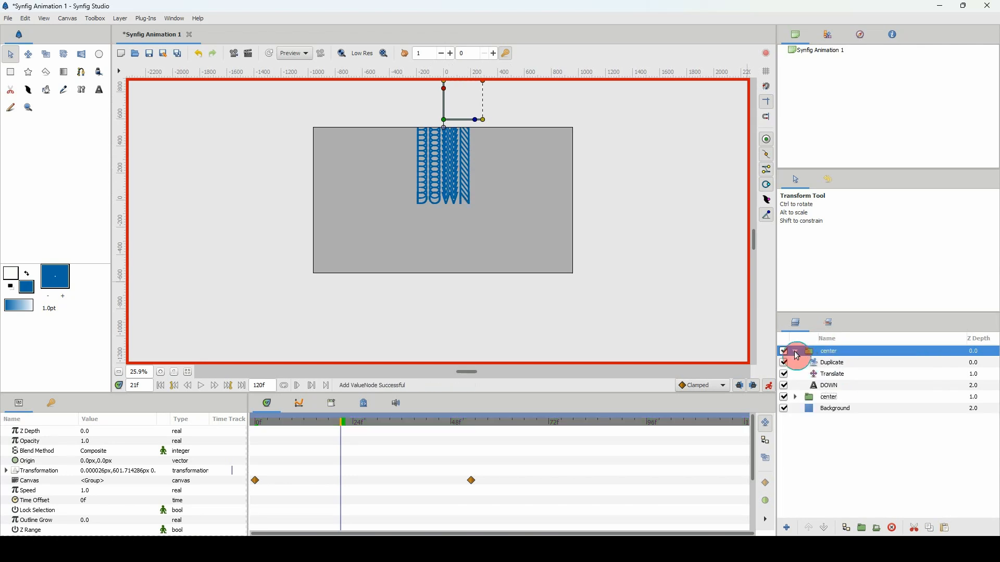
click(795, 352)
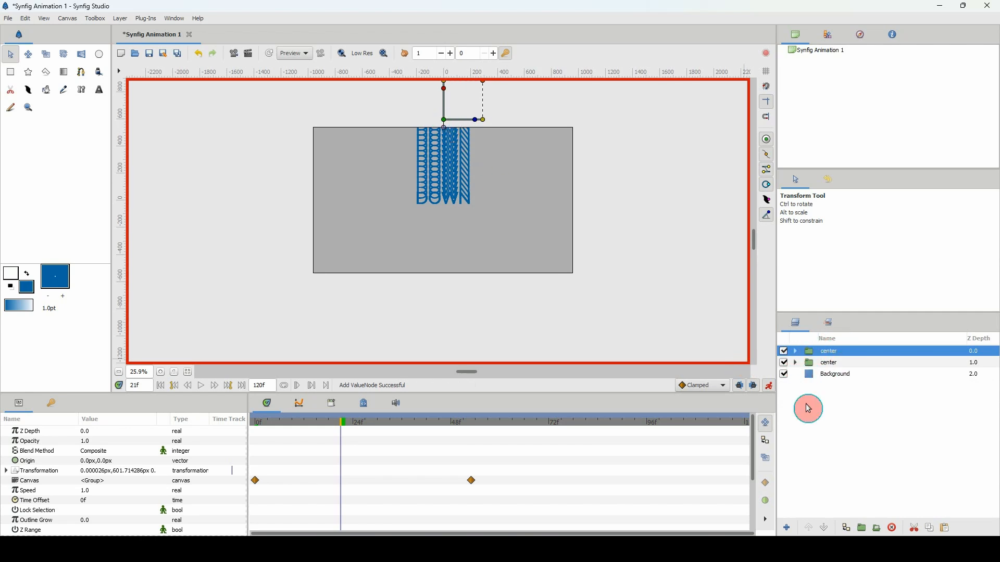
click(769, 386)
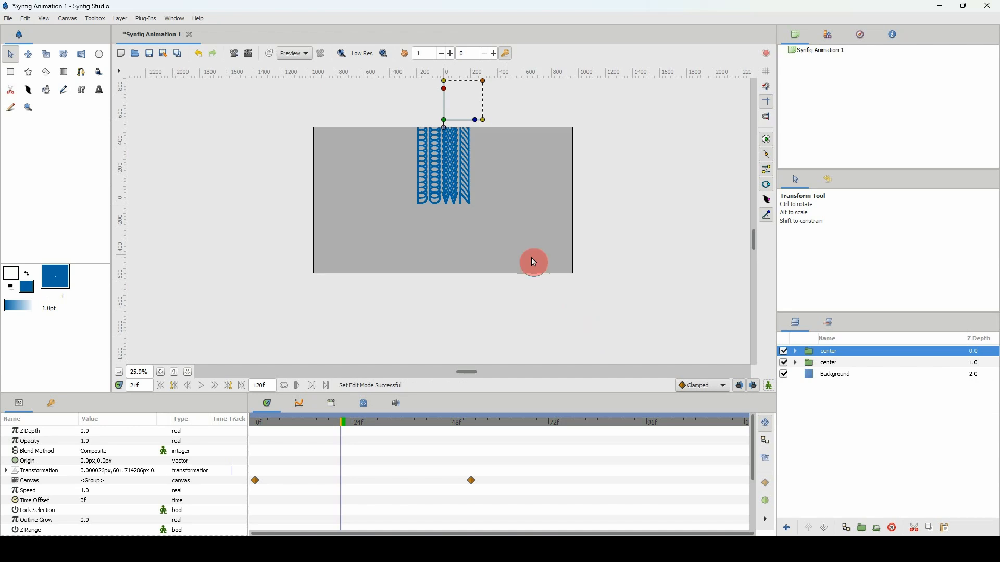
drag(443, 120, 378, 121)
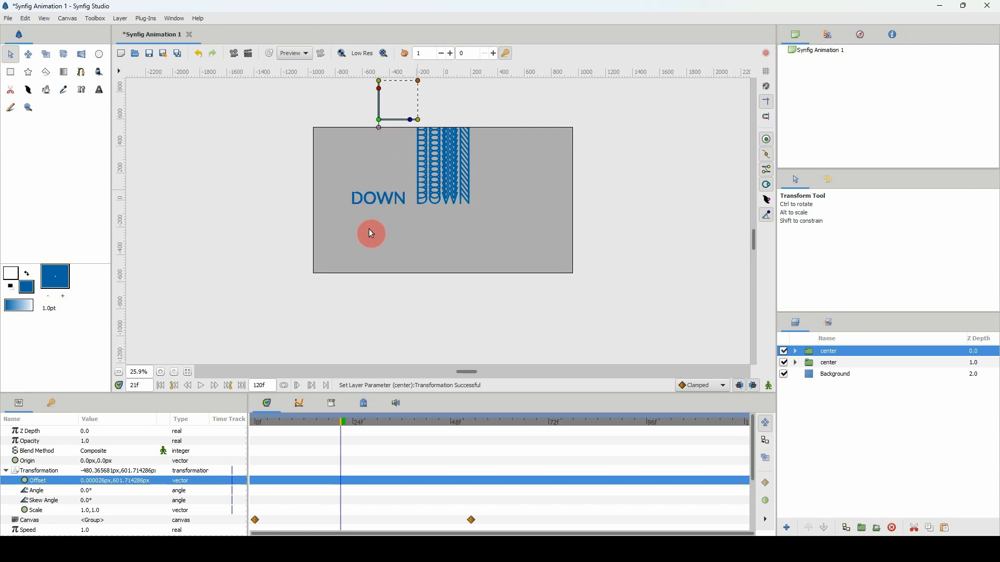
click(310, 422)
click(341, 422)
Expand the copied group, select its Duplicate layer, and pick the exported Index 2 value in the library.
click(819, 364)
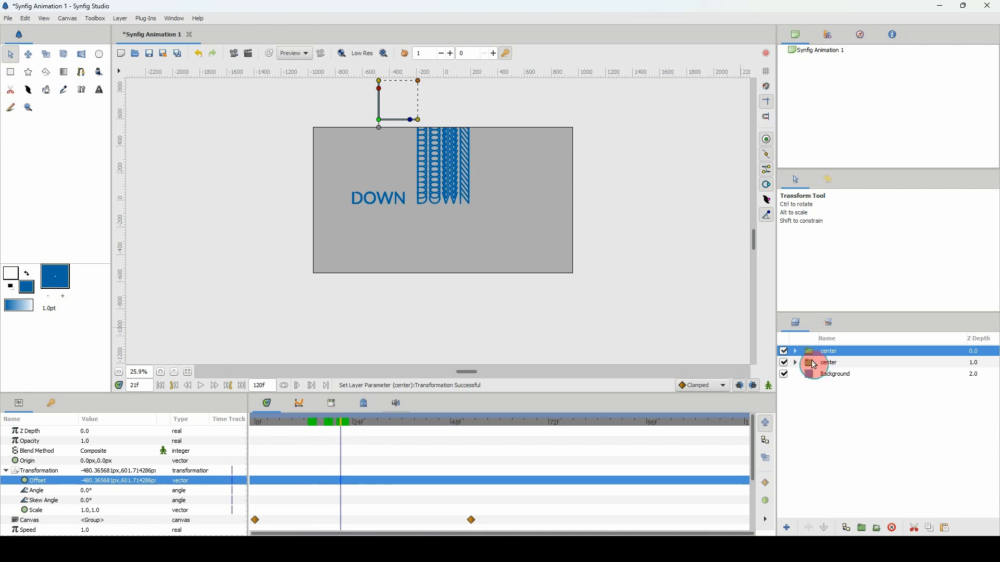
click(795, 351)
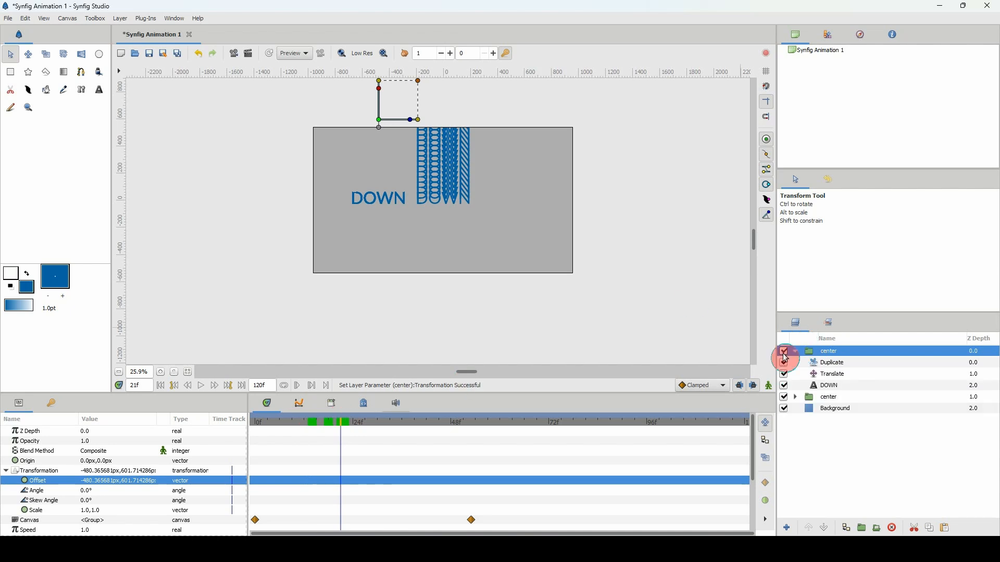
click(828, 363)
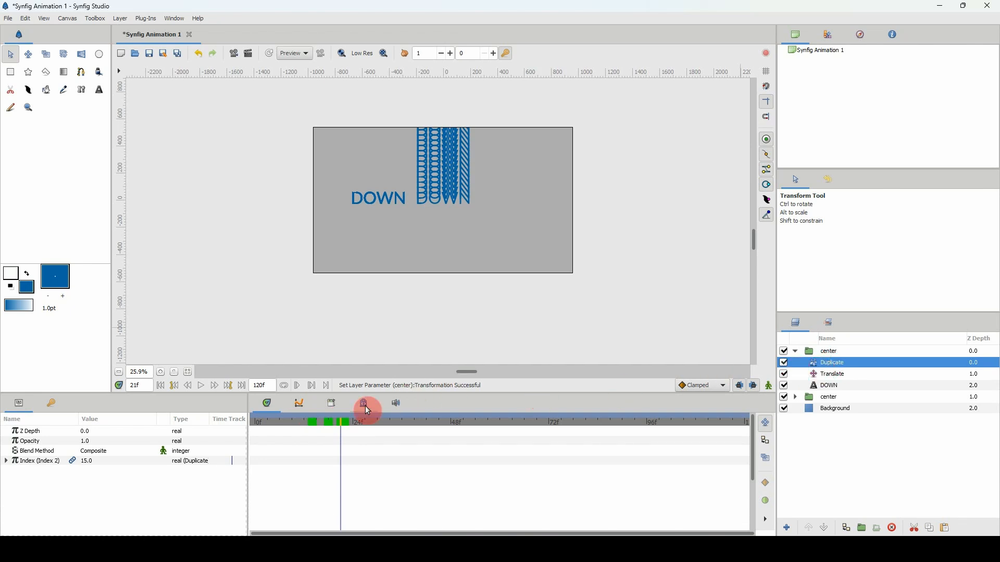
click(334, 410)
click(254, 442)
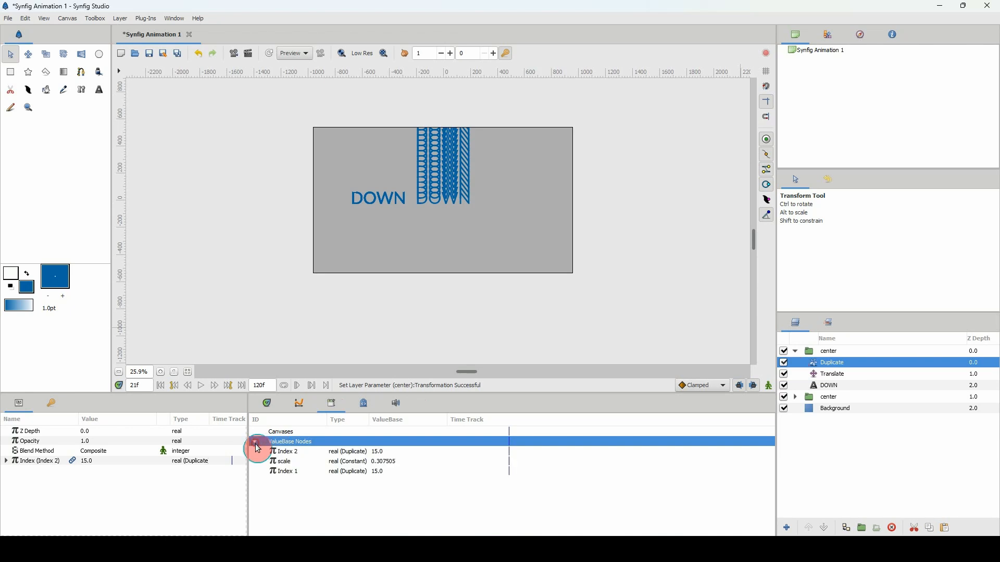
click(300, 453)
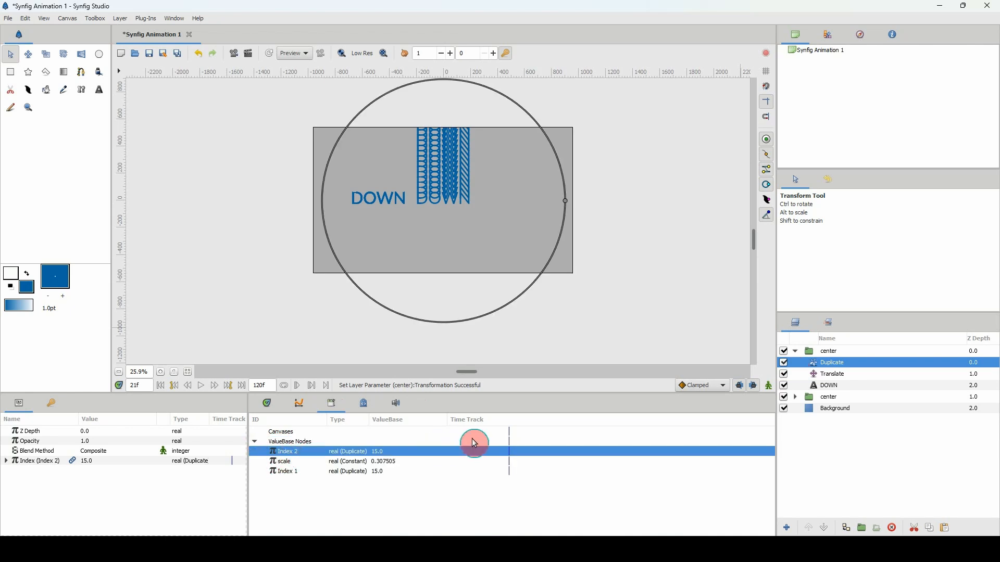
Connect the Scalar of the copied Translate layer's Origin to the exported Index 2 value.
click(812, 376)
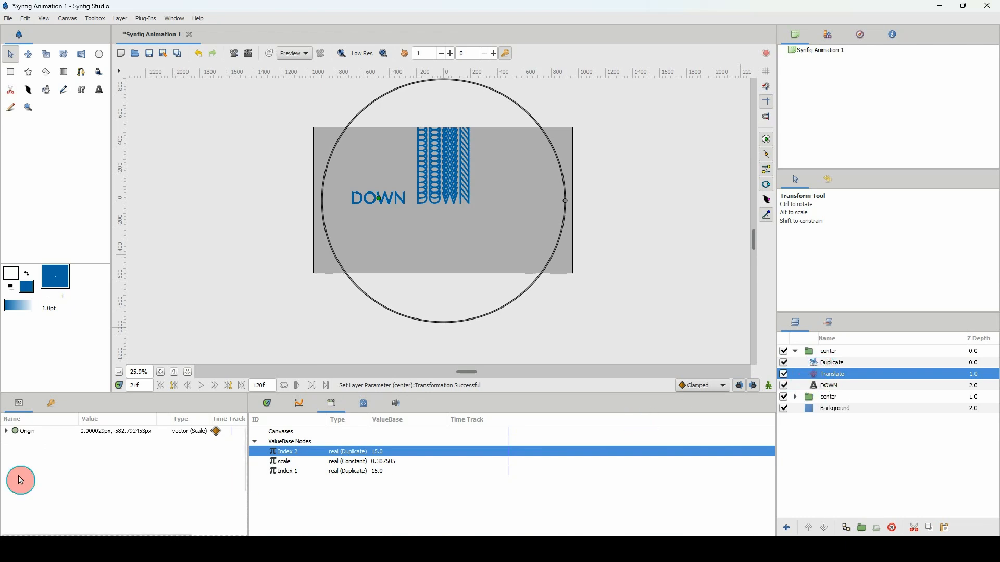
click(7, 432)
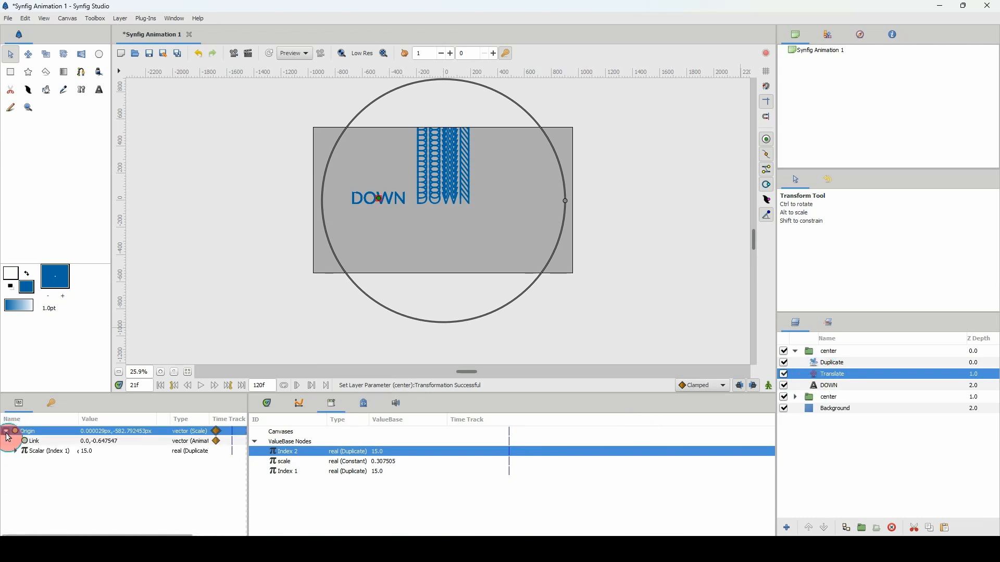
click(40, 452)
drag(298, 456, 95, 457)
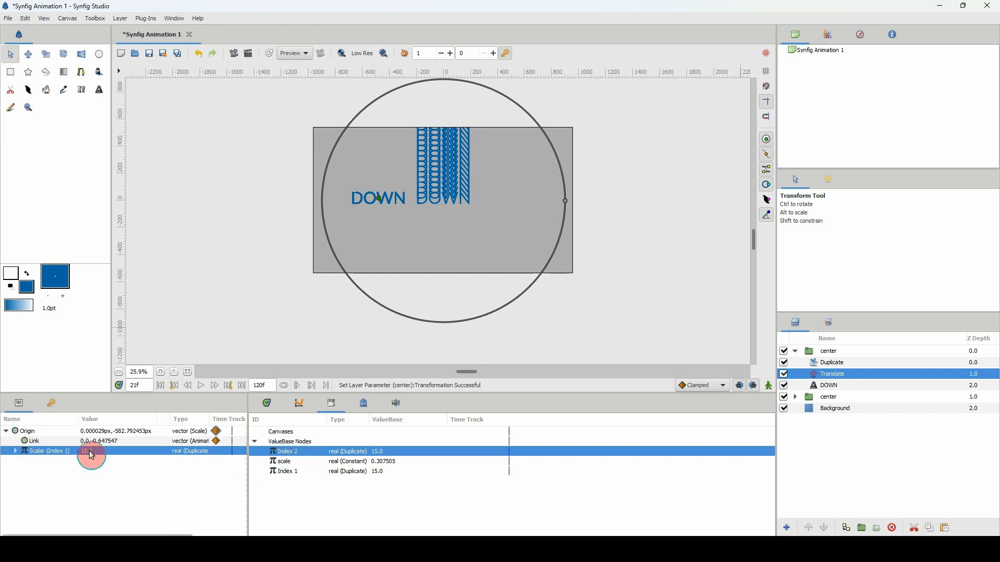
right_click(96, 458)
mouse_move(114, 470)
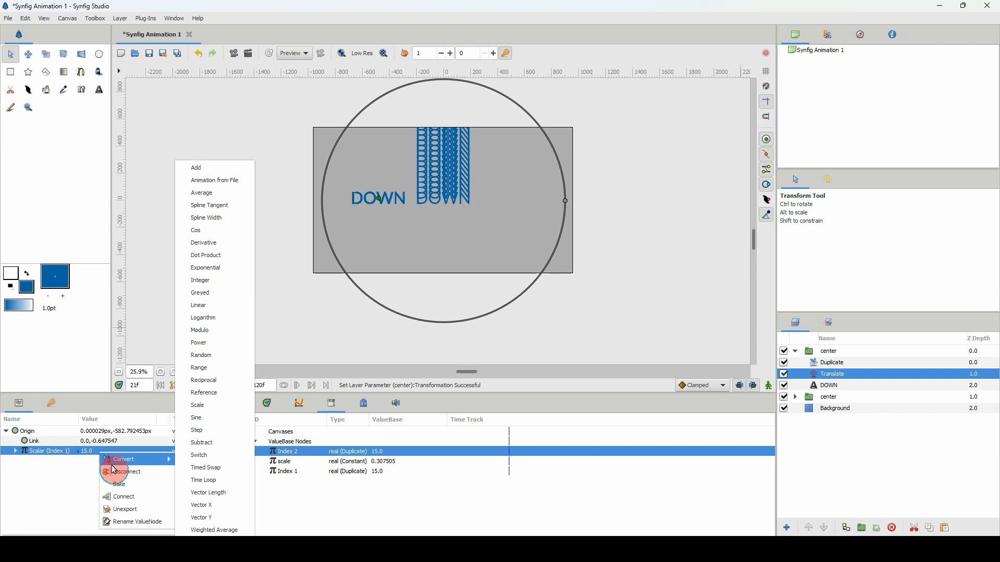
click(122, 497)
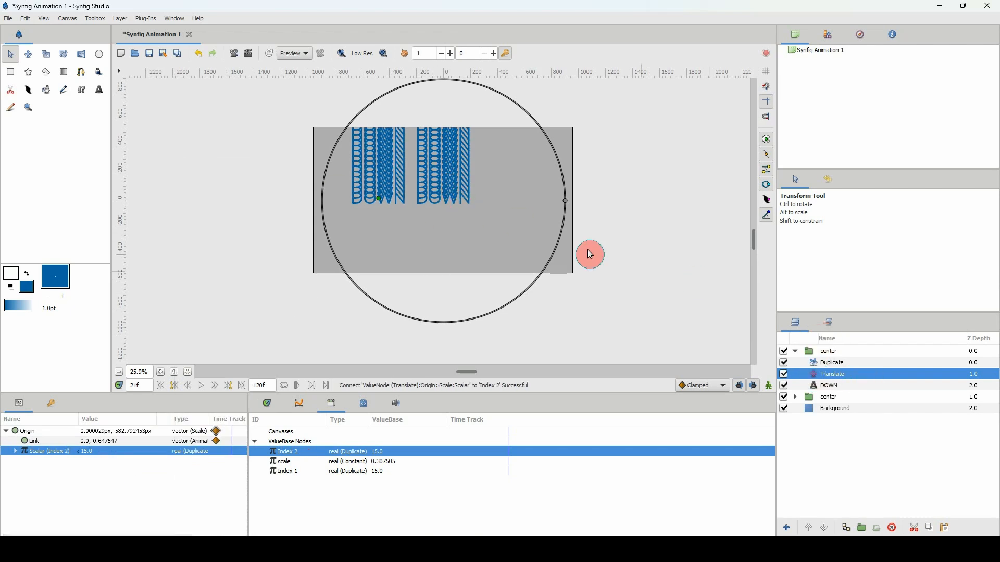
Return to the timeline and play from frame 0 to check both DOWN columns.
click(267, 404)
drag(292, 424, 255, 424)
key(space)
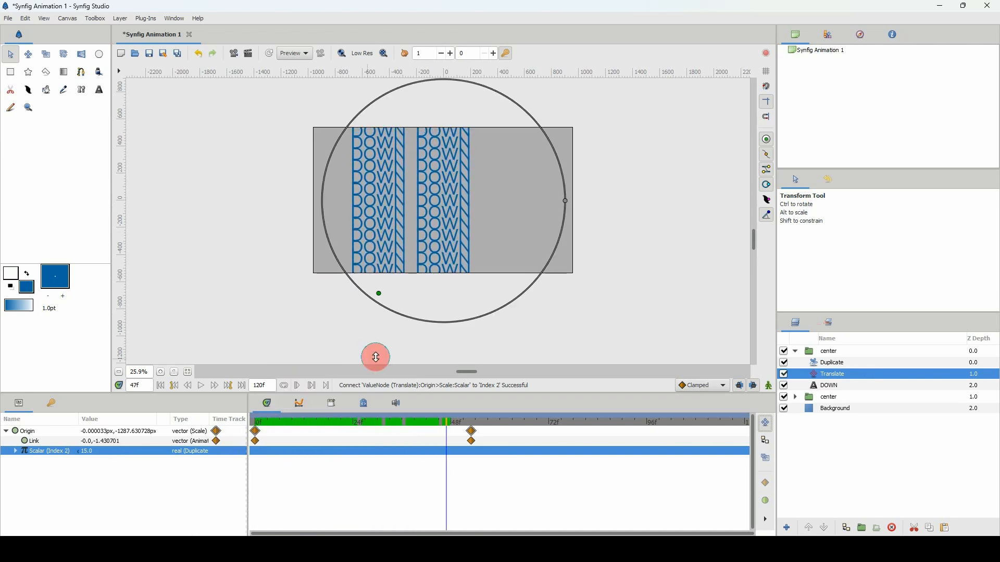
Replay both columns from frame 0, stop, collapse the upper center group, and rename that group left.
drag(359, 423, 244, 421)
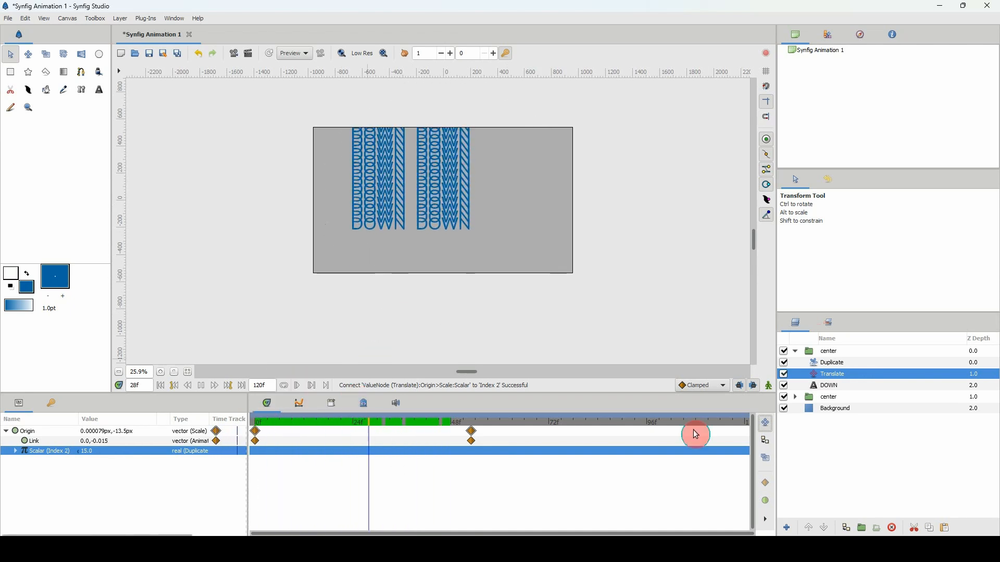
key(space)
click(797, 353)
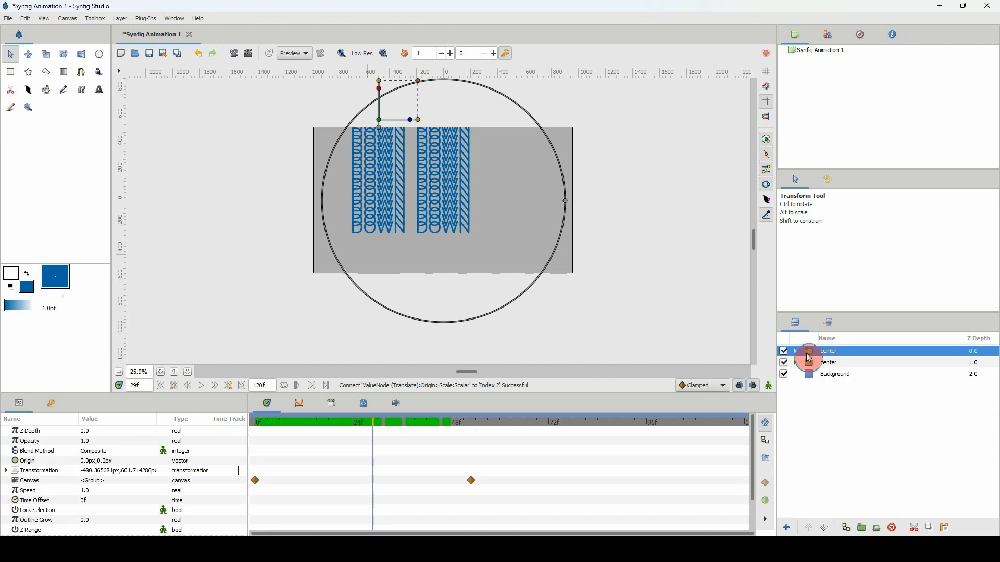
double_click(829, 353)
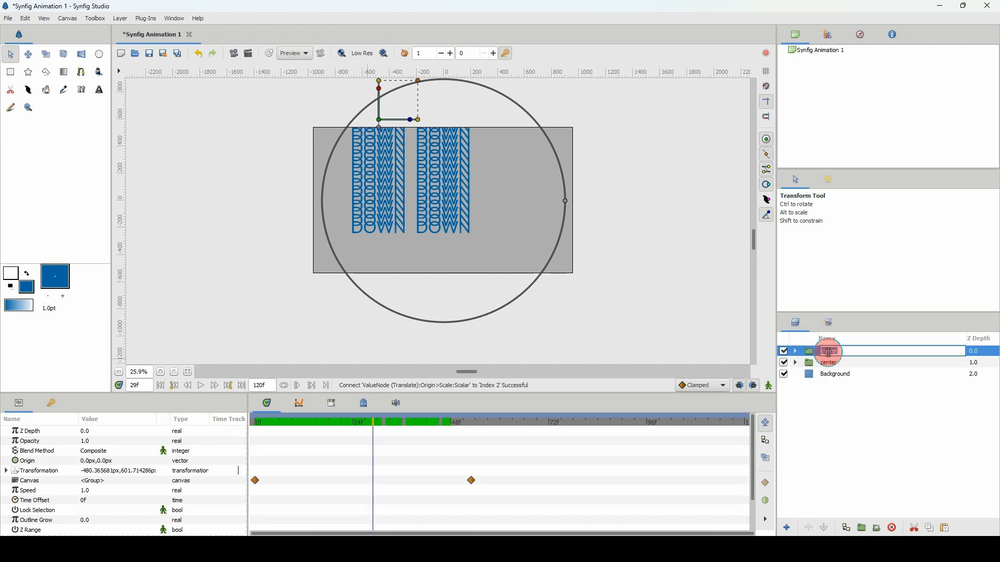
text(left)
key(Return)
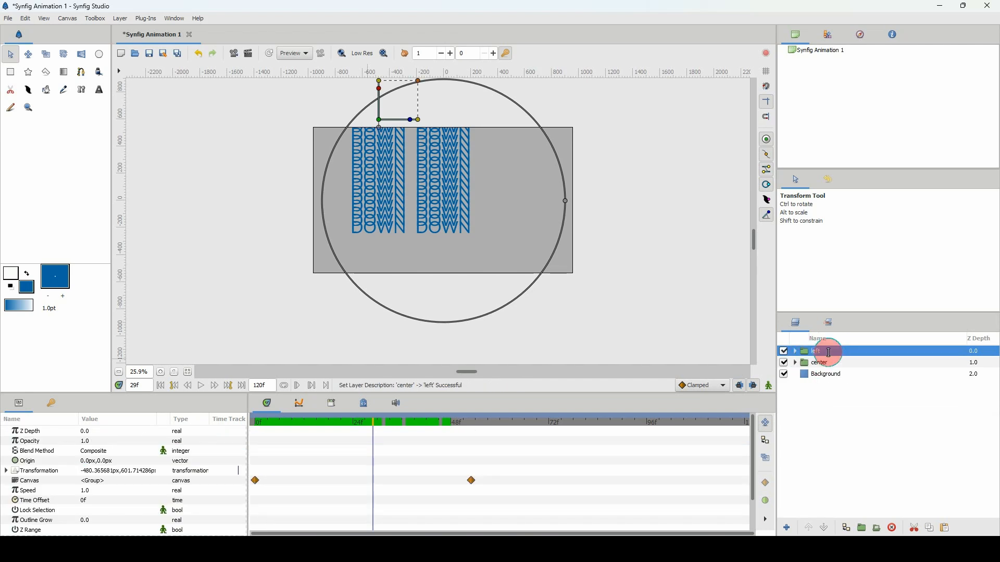
Duplicate the left group and connect the Scalar of the copy's Translate Origin to the exported Index 3 value.
key(ctrl+v)
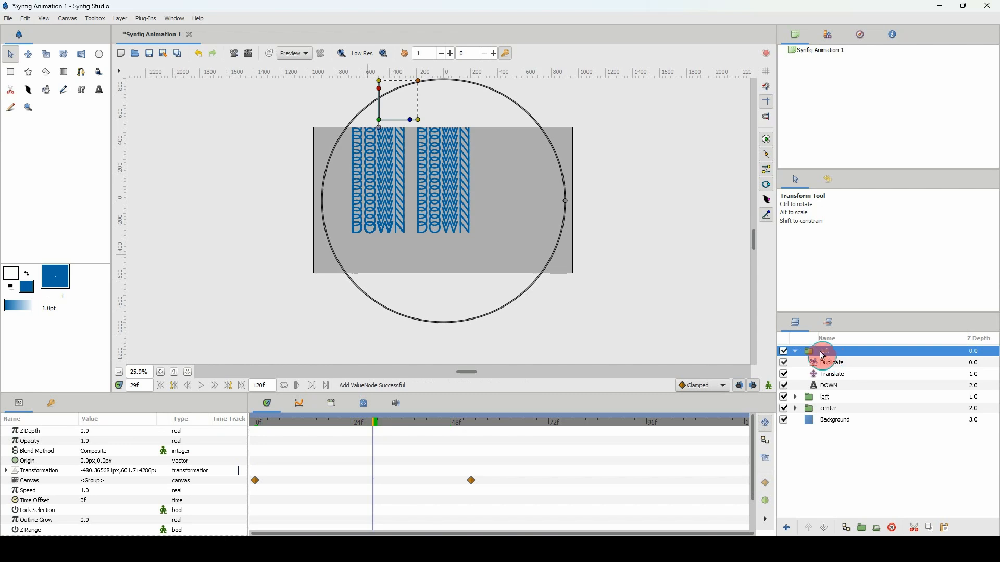
click(832, 375)
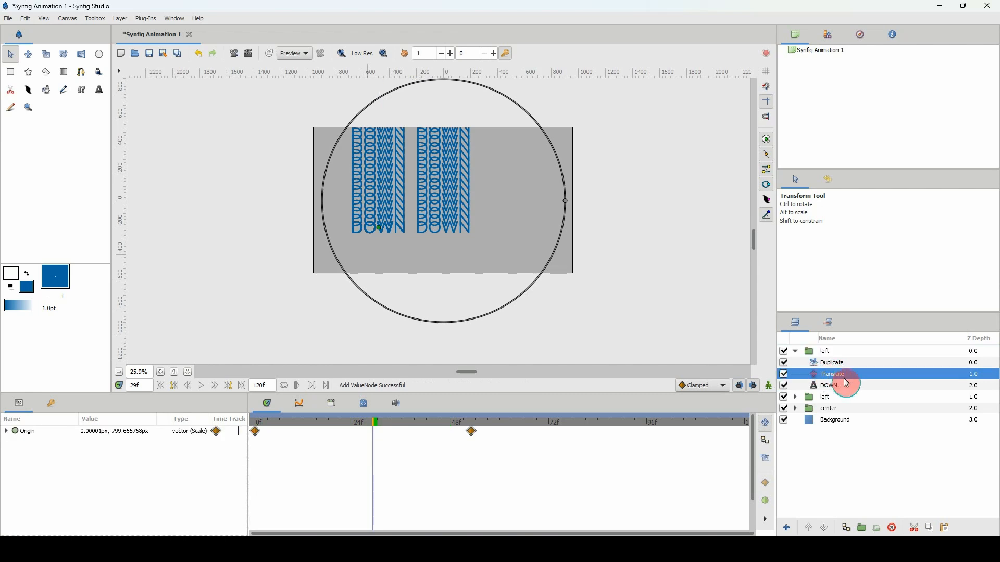
click(331, 404)
click(285, 457)
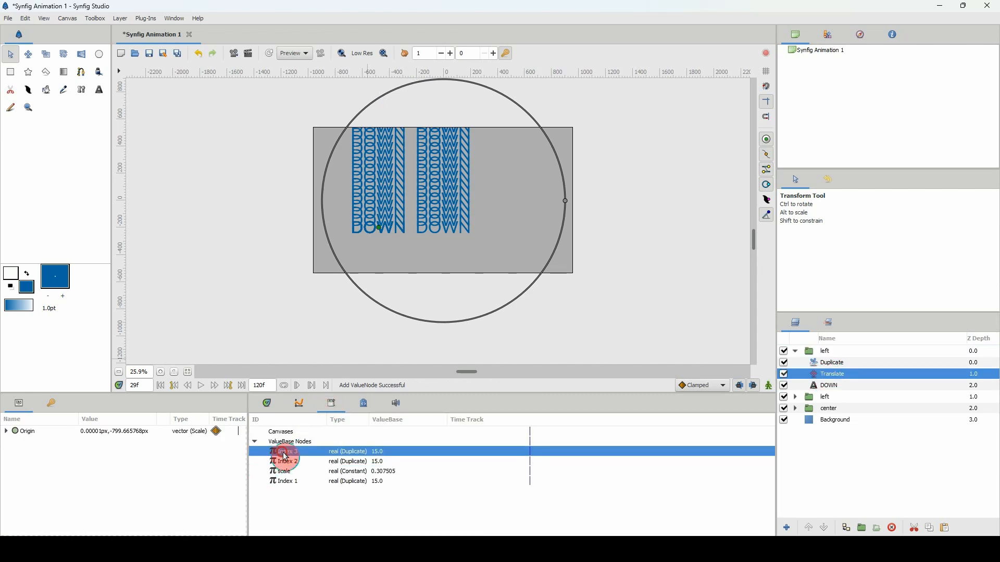
click(7, 432)
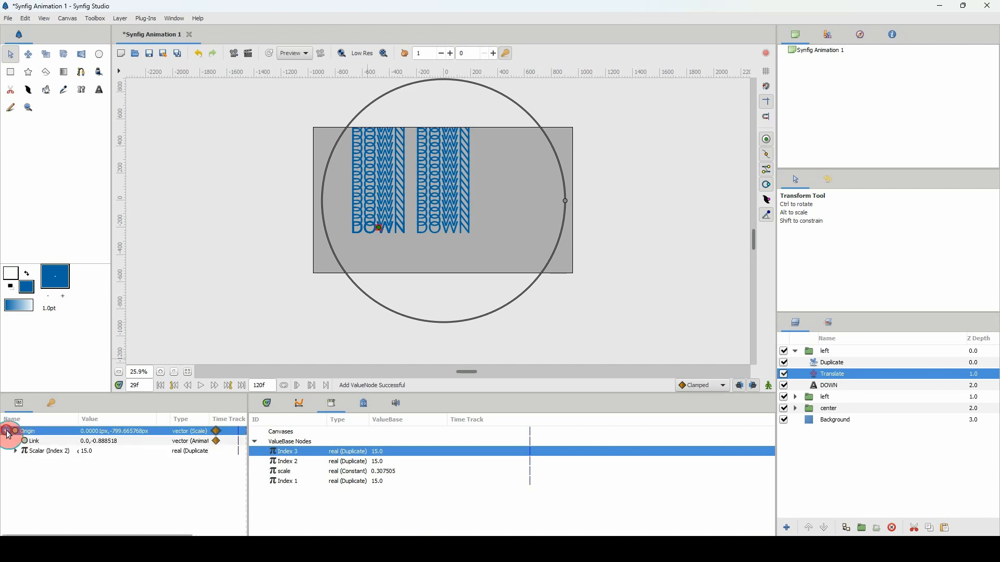
click(31, 452)
right_click(62, 452)
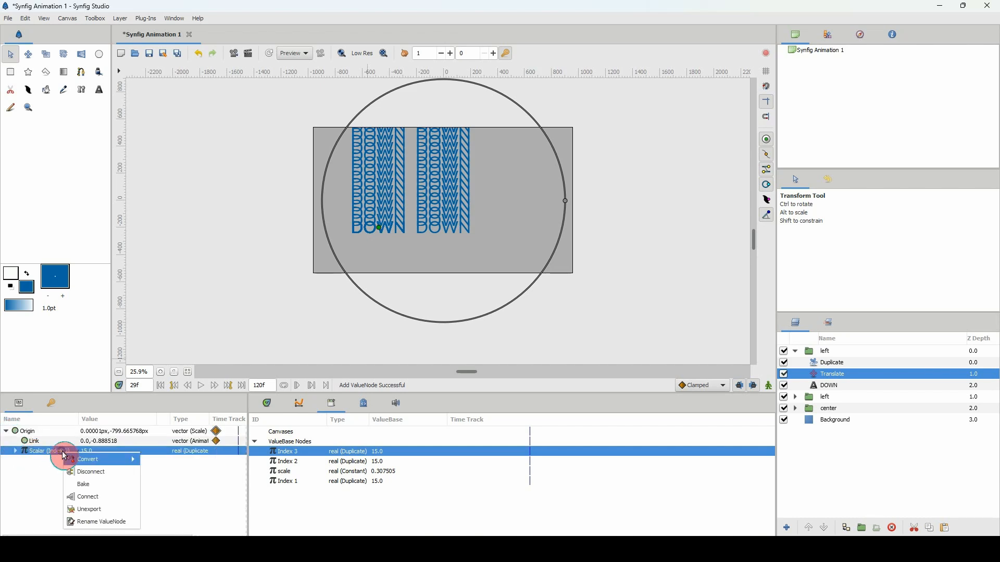
click(93, 497)
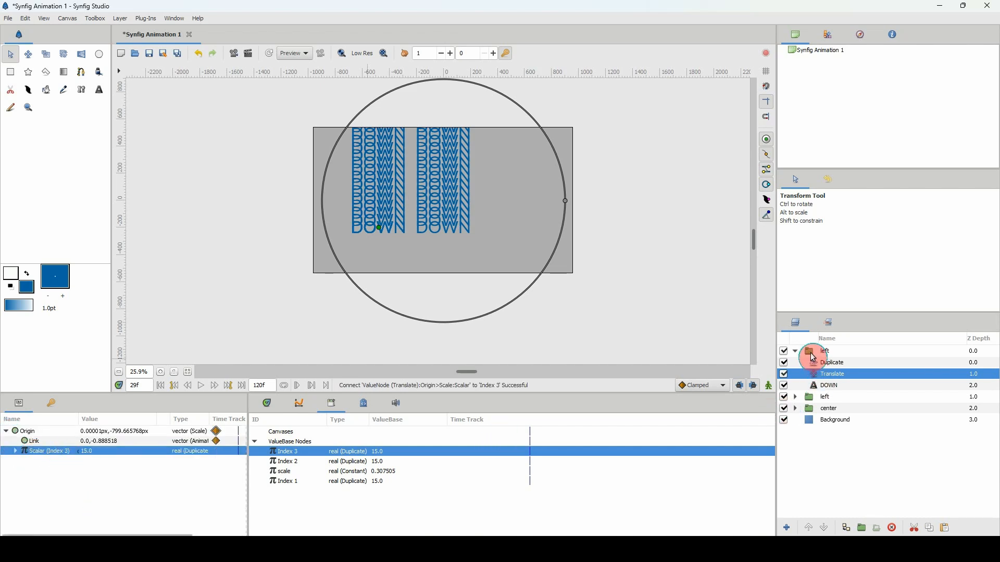
Move the topmost left group sideways to a horizontal offset of about 480 px and rename it right.
click(813, 356)
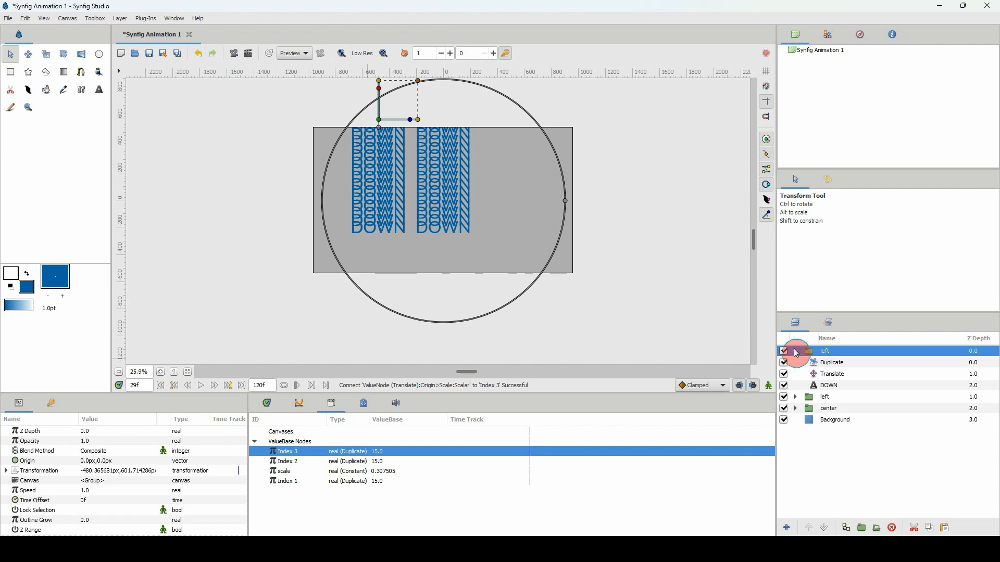
drag(379, 125, 513, 126)
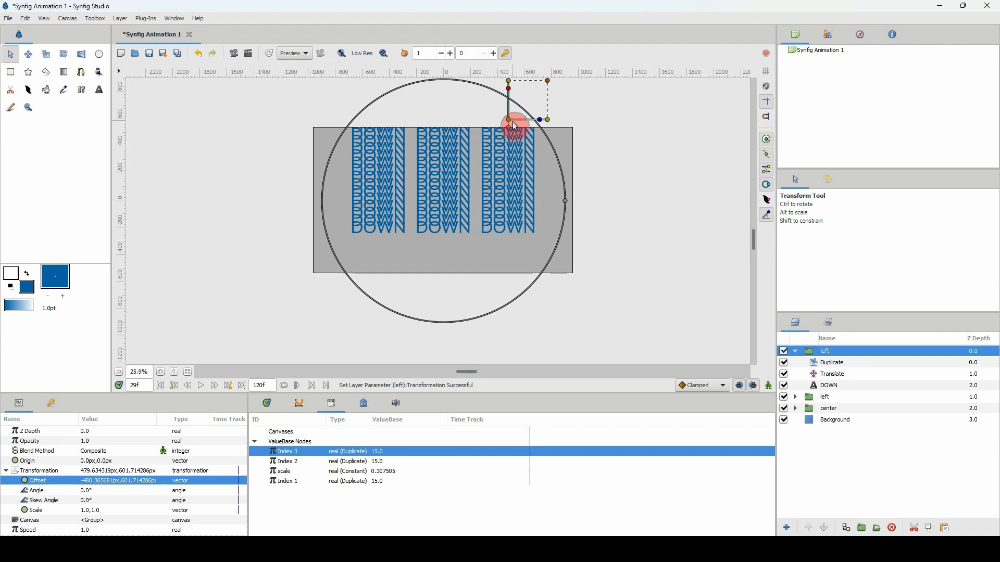
double_click(826, 353)
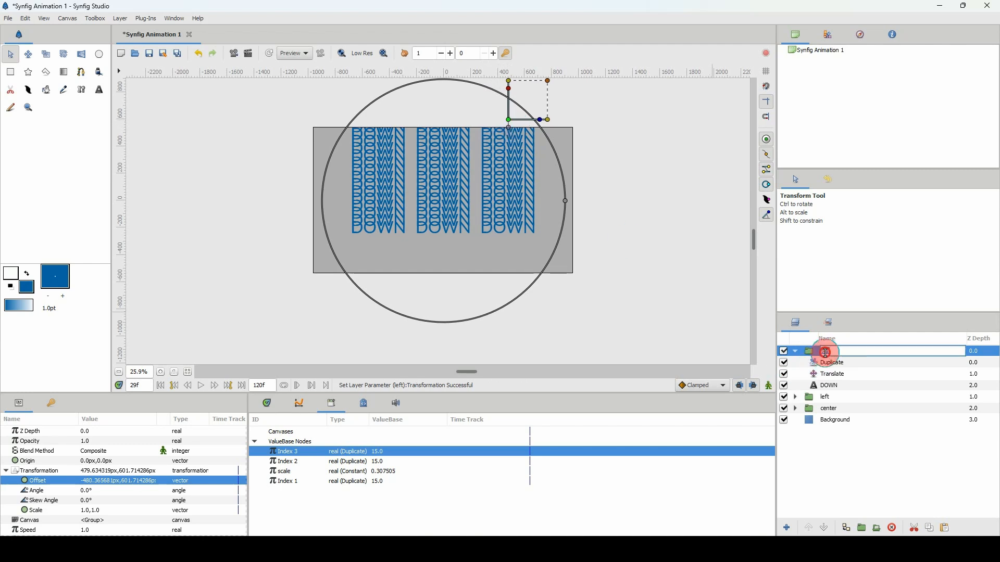
text(r)
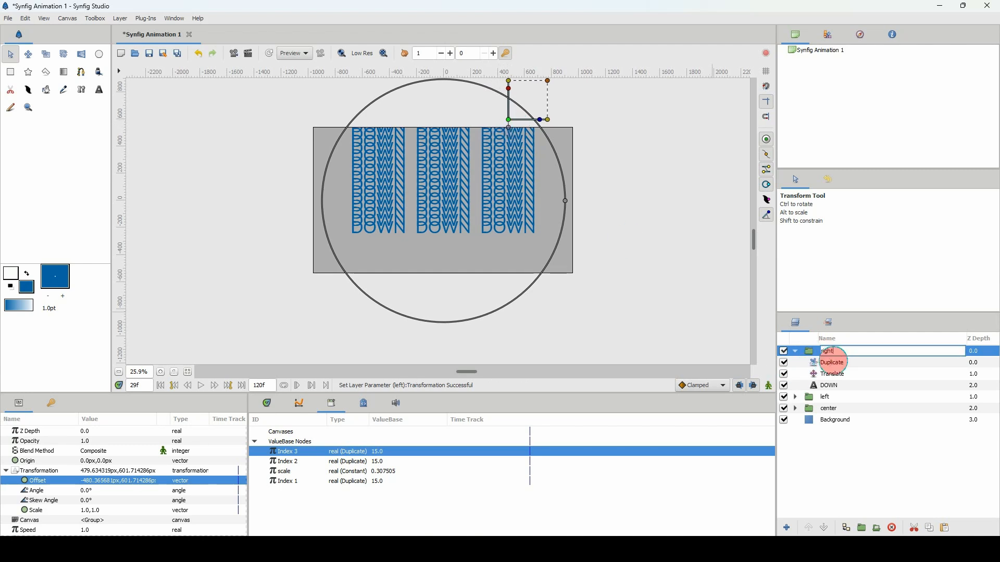
text(ight)
key(Return)
Return to the timeline and play from frame 0 to check all three DOWN columns.
click(267, 403)
drag(311, 423, 226, 420)
key(space)
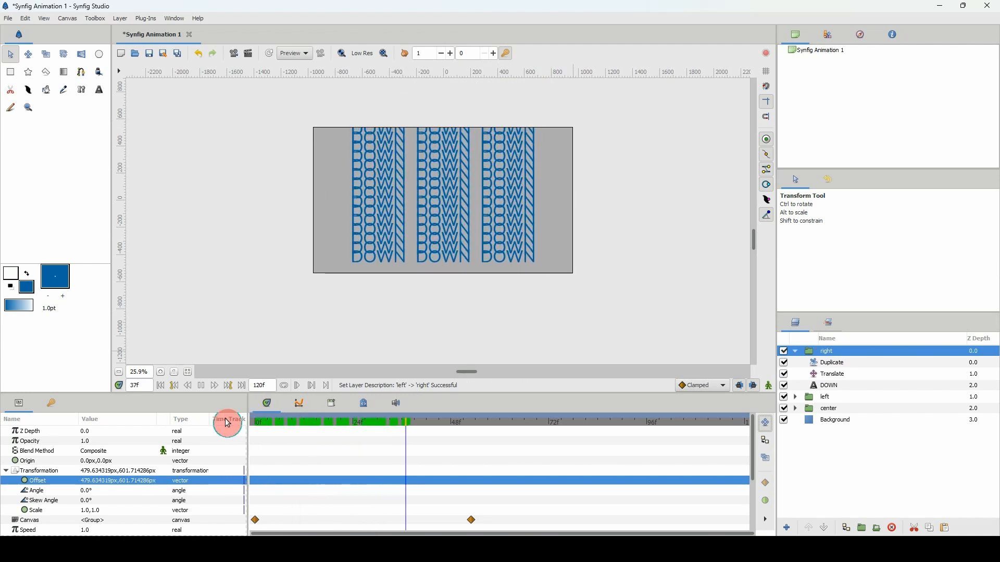
key(space)
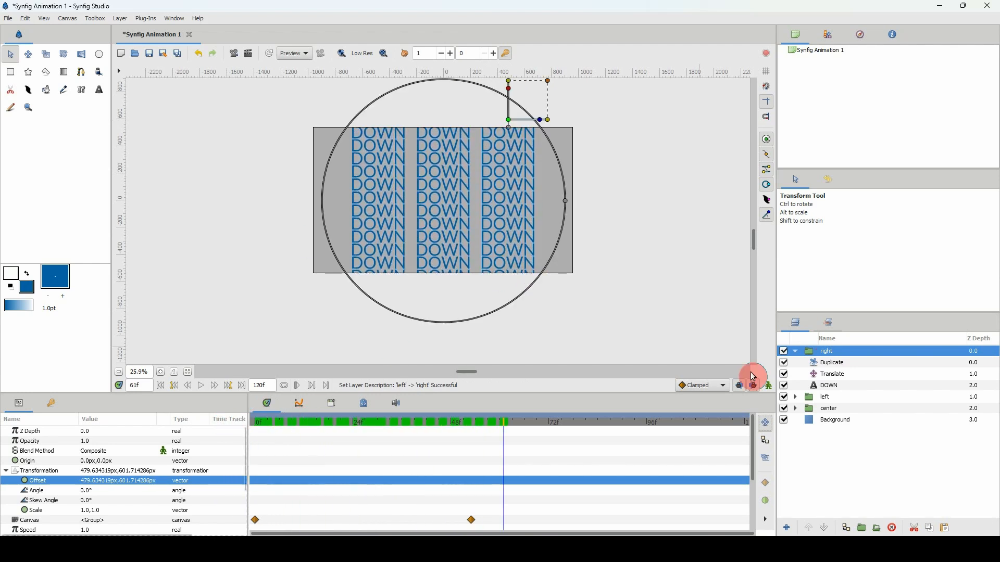
Collapse the right group and shift both waypoints of the left group about 3 frames later.
click(796, 352)
click(813, 363)
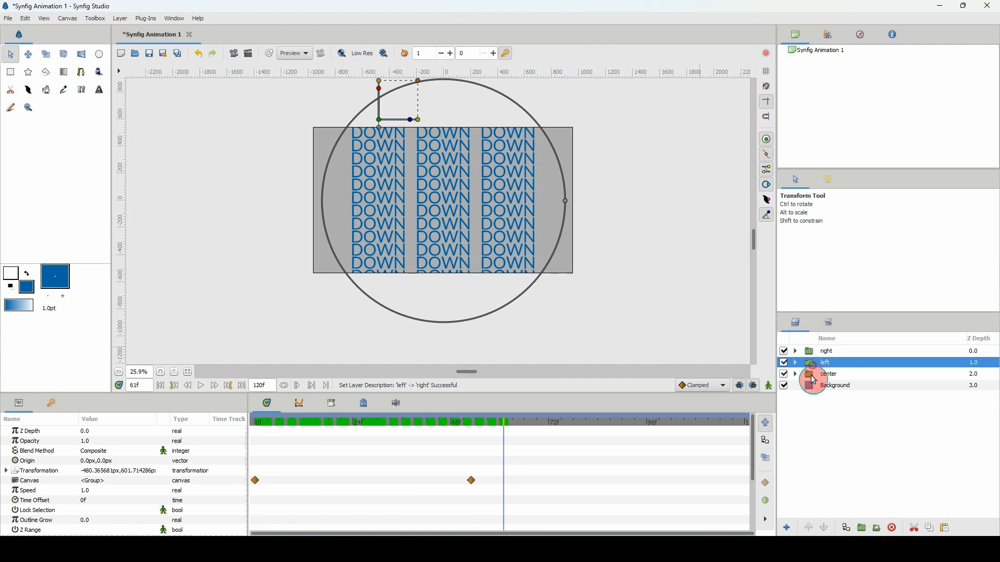
click(813, 374)
drag(814, 379, 807, 367)
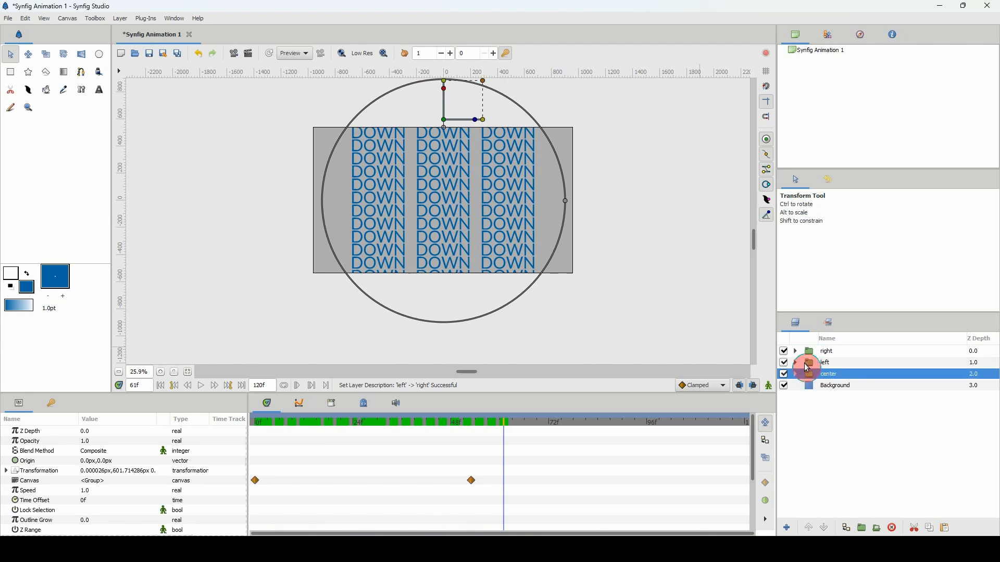
click(813, 367)
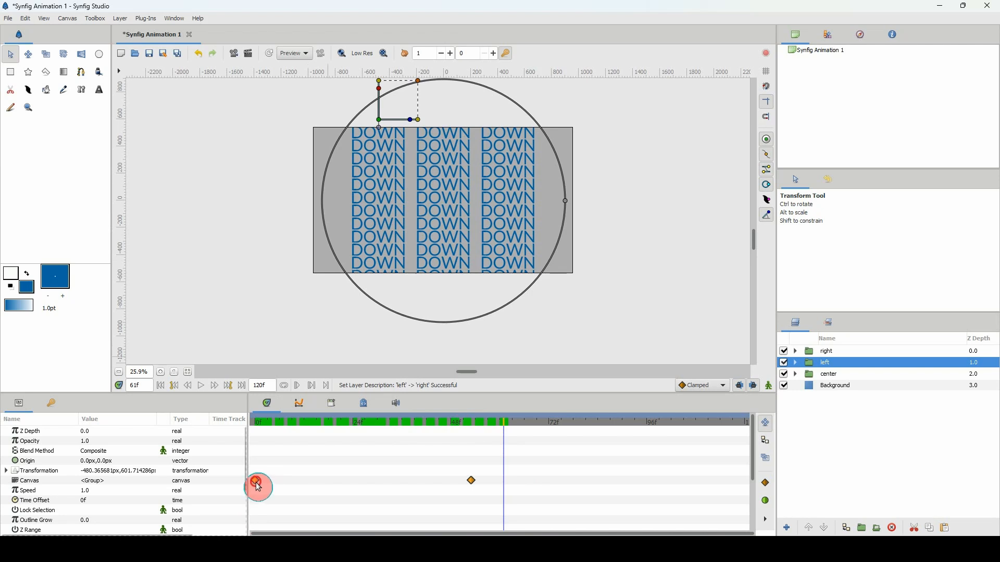
drag(260, 482, 263, 481)
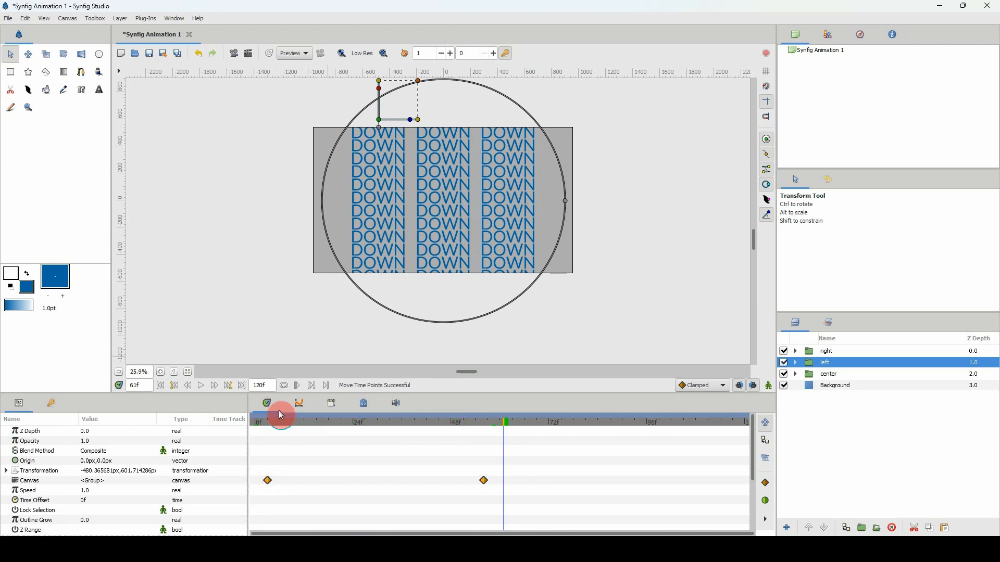
Try staggering the columns with the left group's first waypoint near frame 4 and the center group's near frame 1.
click(826, 376)
drag(549, 457, 279, 482)
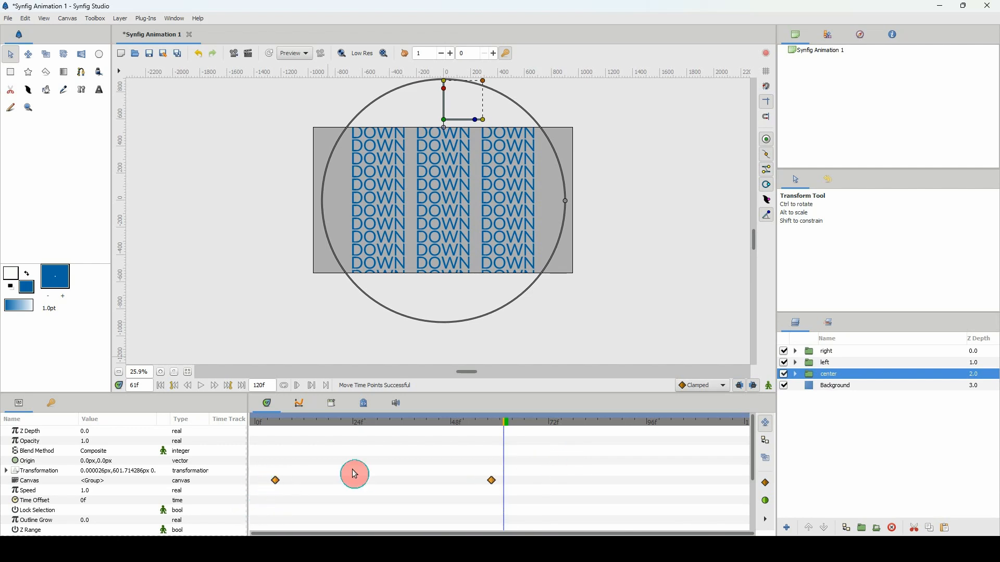
click(821, 362)
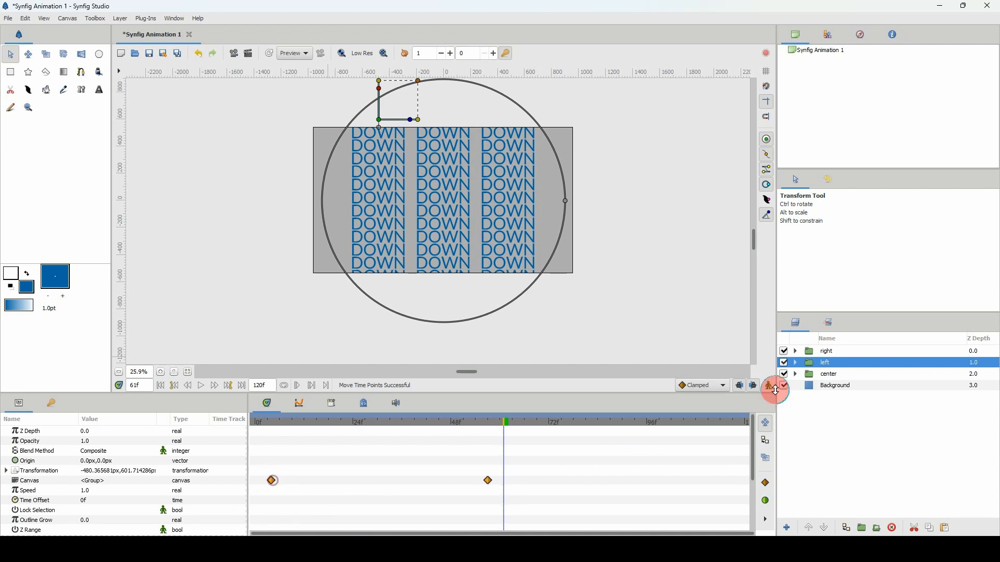
click(812, 375)
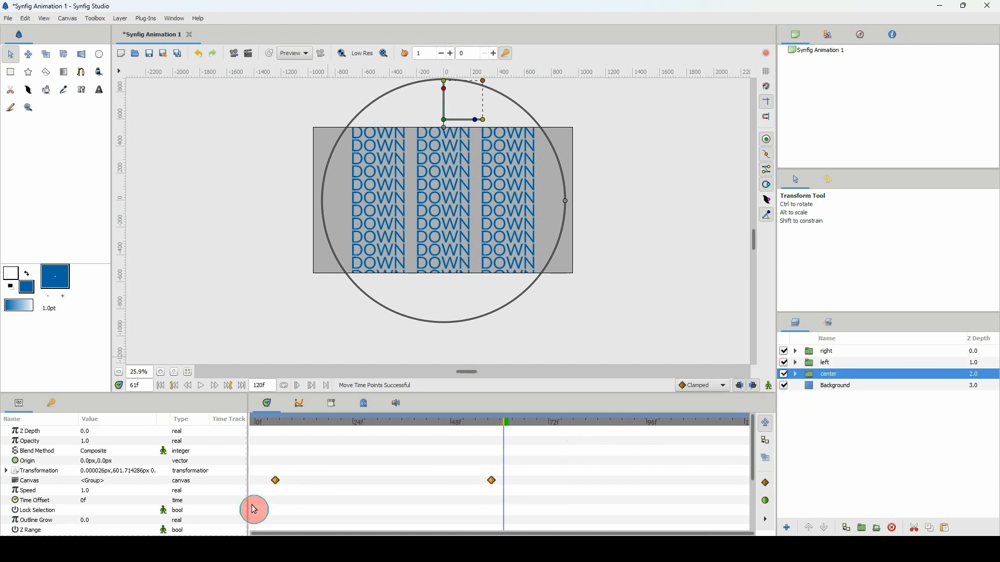
drag(273, 483, 269, 483)
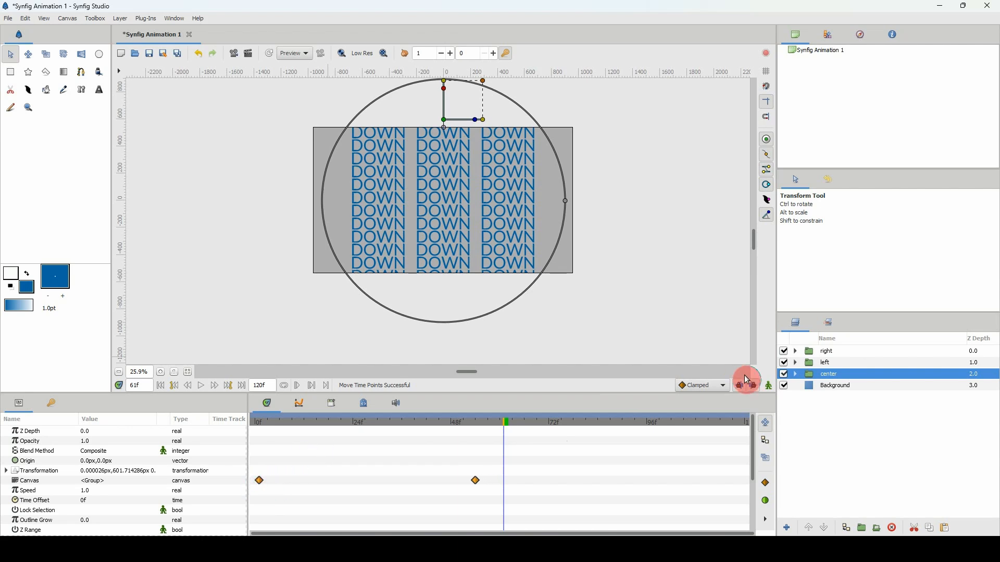
Compare the waypoint timing of the left, center and right groups, and scrub the timeline to frame 17.
click(830, 363)
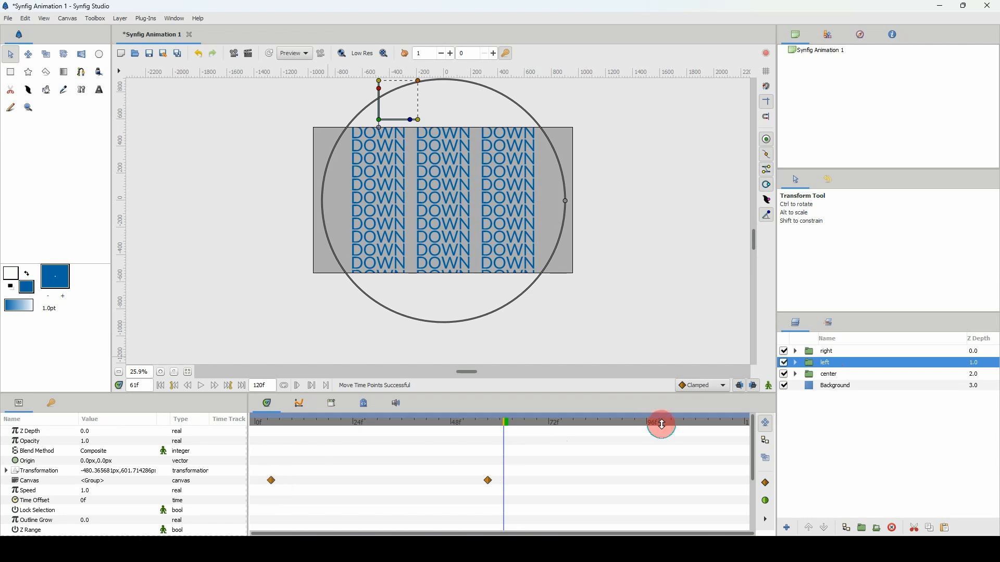
click(813, 375)
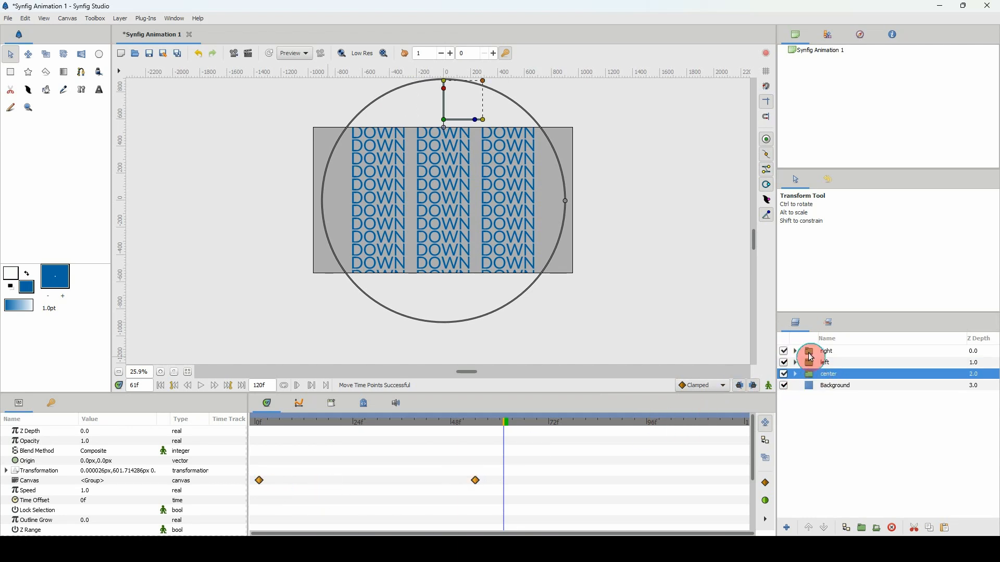
click(812, 357)
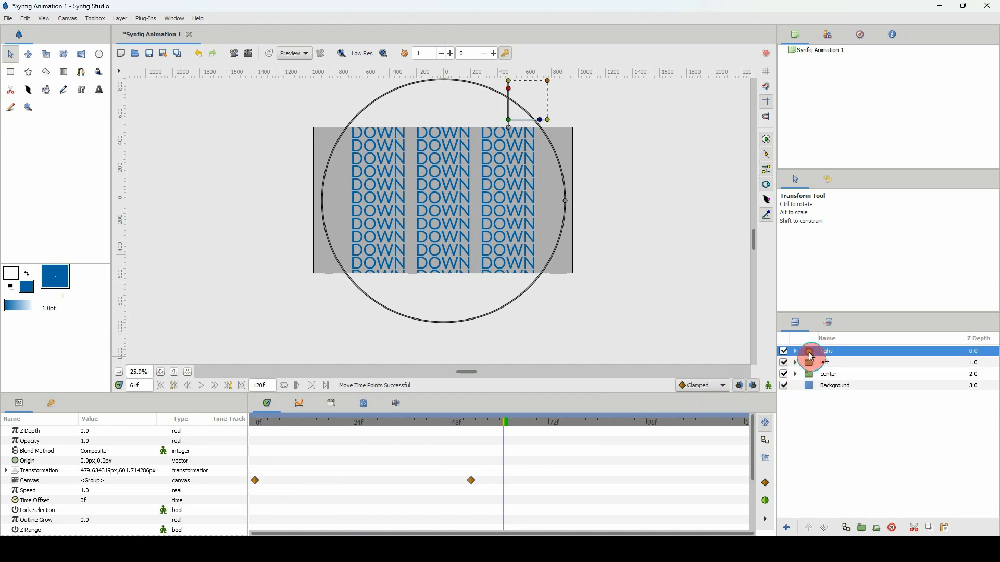
drag(264, 424, 325, 432)
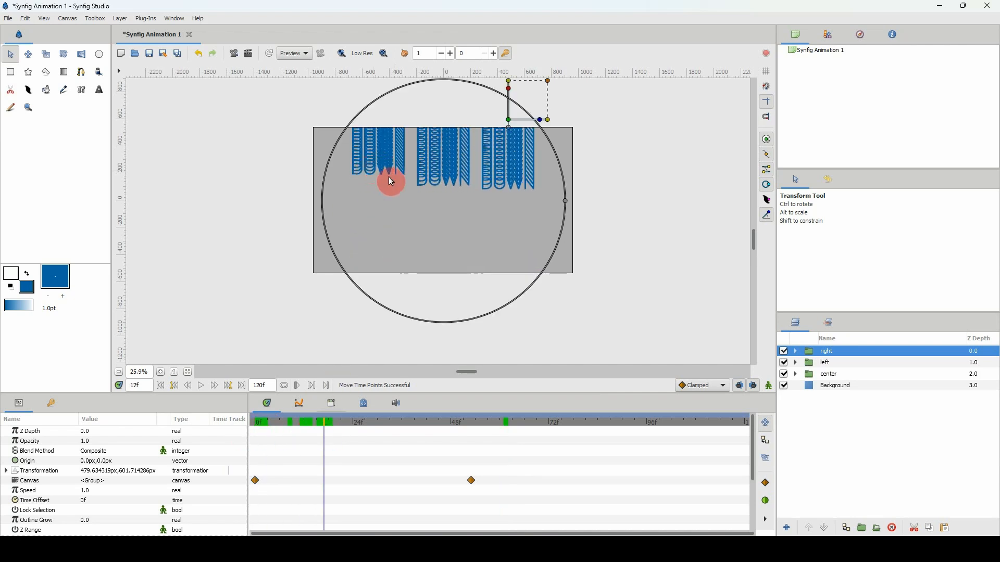
Move the center group's first waypoint back to frame 0 and shift both left group waypoints to start near frame 7.
click(821, 374)
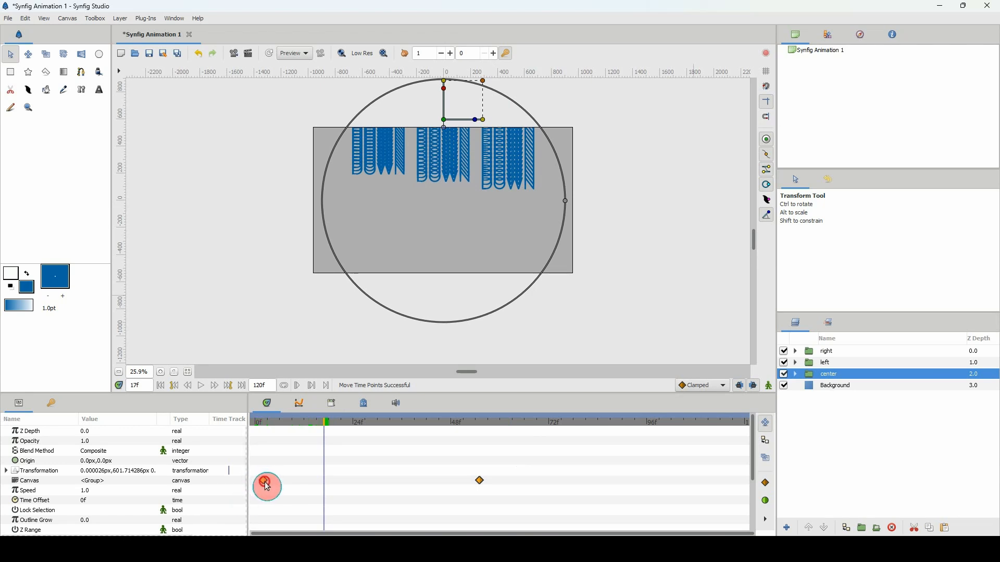
drag(263, 481, 259, 481)
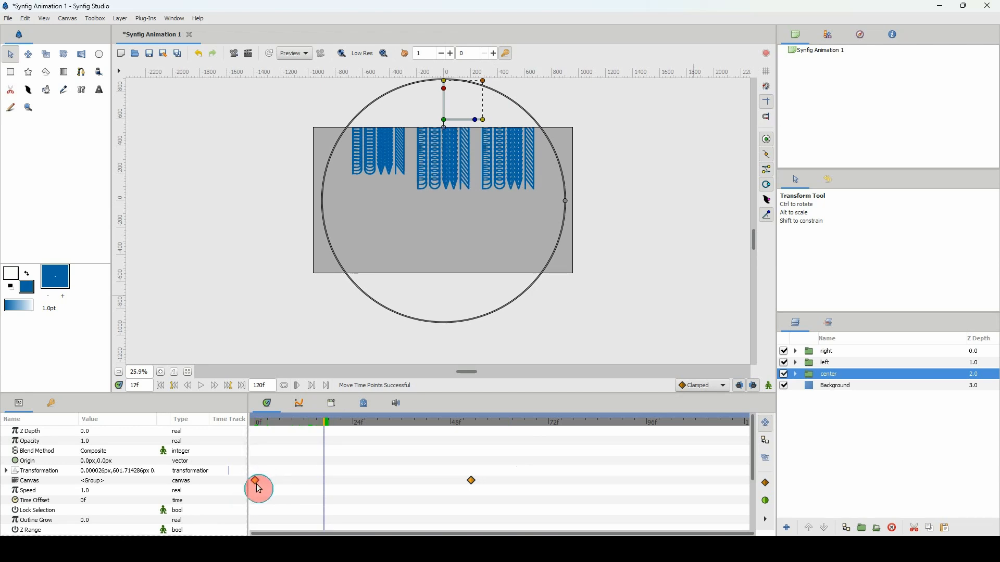
click(825, 365)
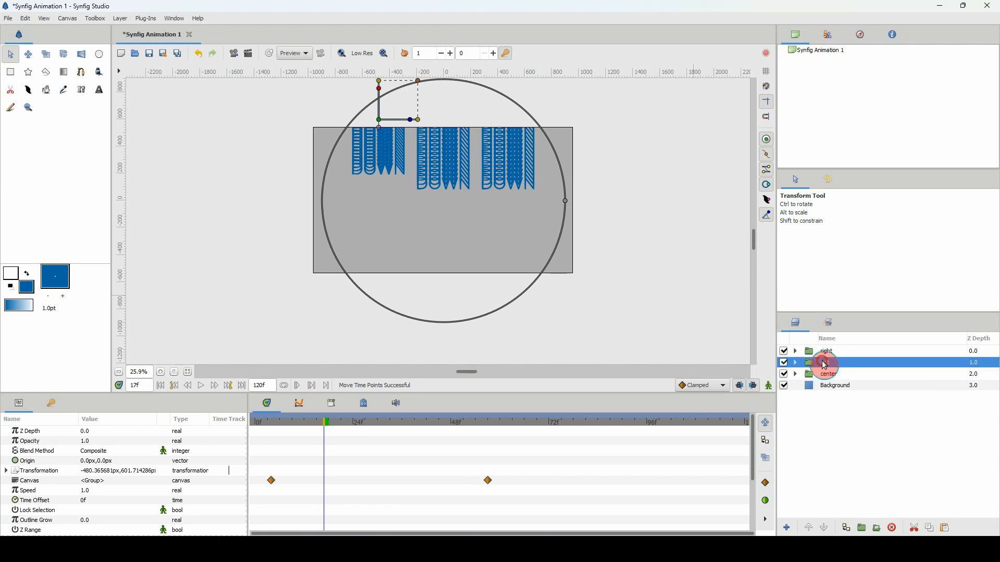
drag(524, 460, 240, 520)
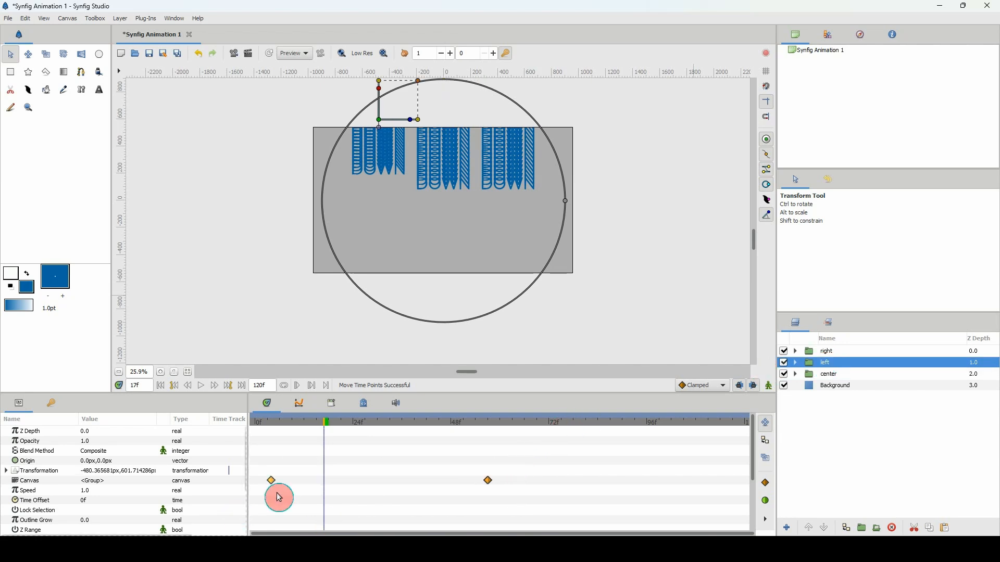
drag(273, 481, 285, 482)
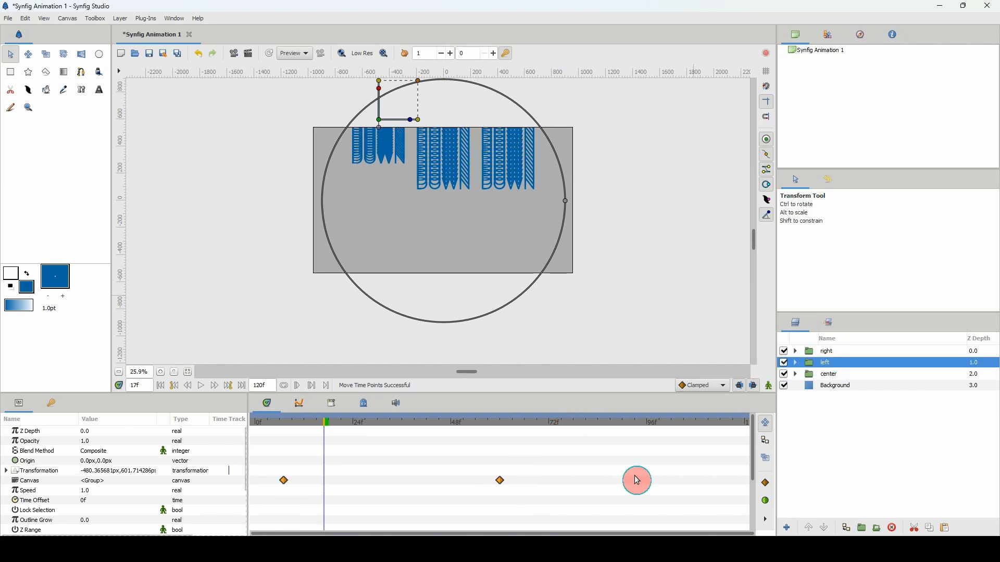
Shift both center group waypoints about 3 frames later and play from frame 0 to check the staggered columns.
click(809, 374)
drag(589, 462, 244, 516)
drag(255, 480, 269, 487)
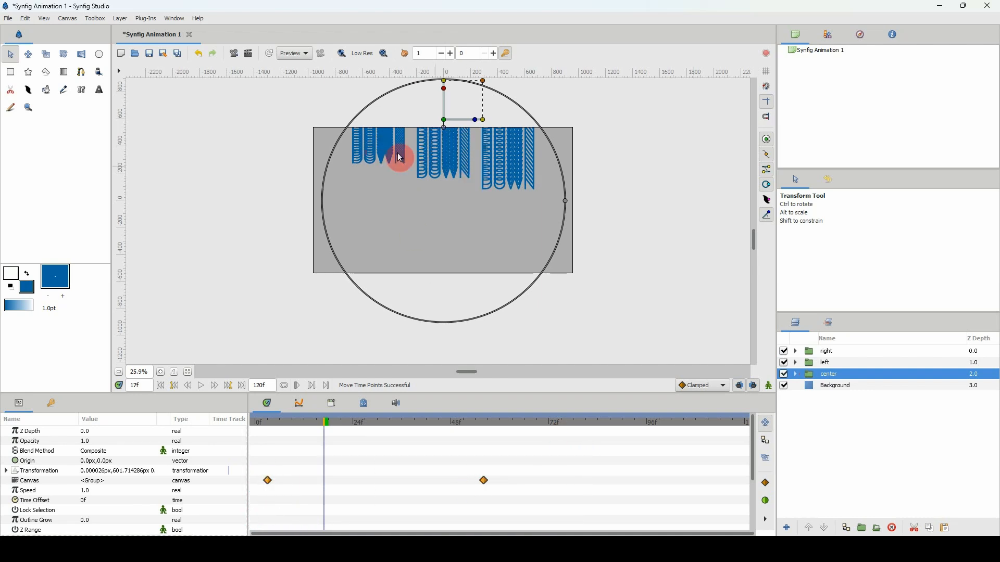
drag(334, 423, 199, 444)
key(space)
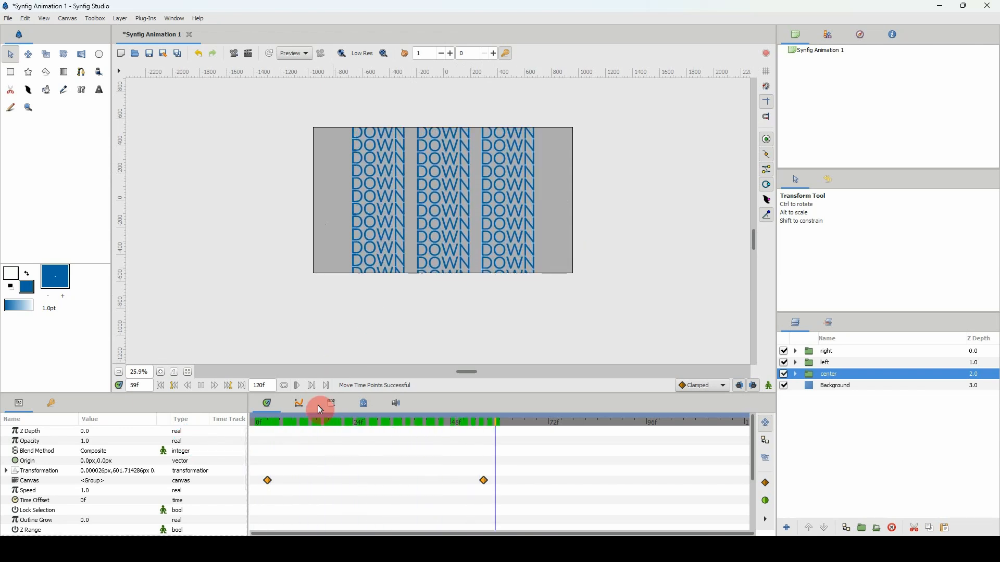
Replay the staggered column animation from frame 0.
drag(310, 421, 214, 431)
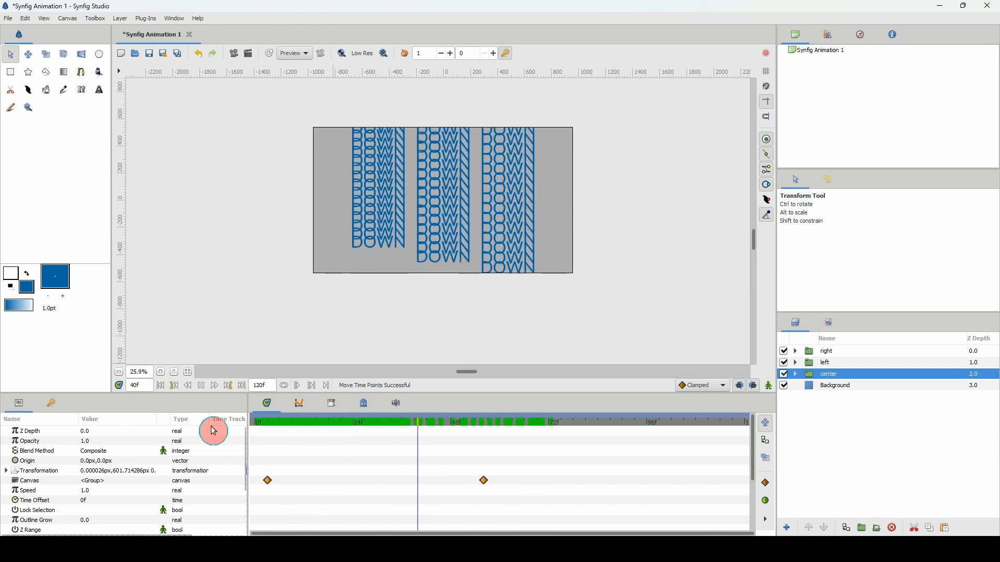
key(space)
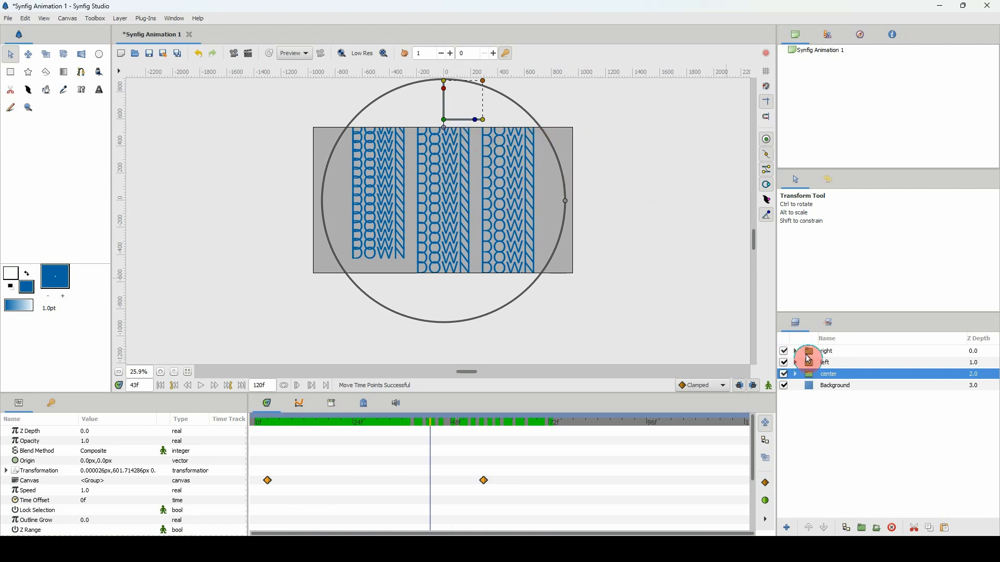
Group the right, left and center layers together and scale the new group up to about 1.37.
shift+click(821, 356)
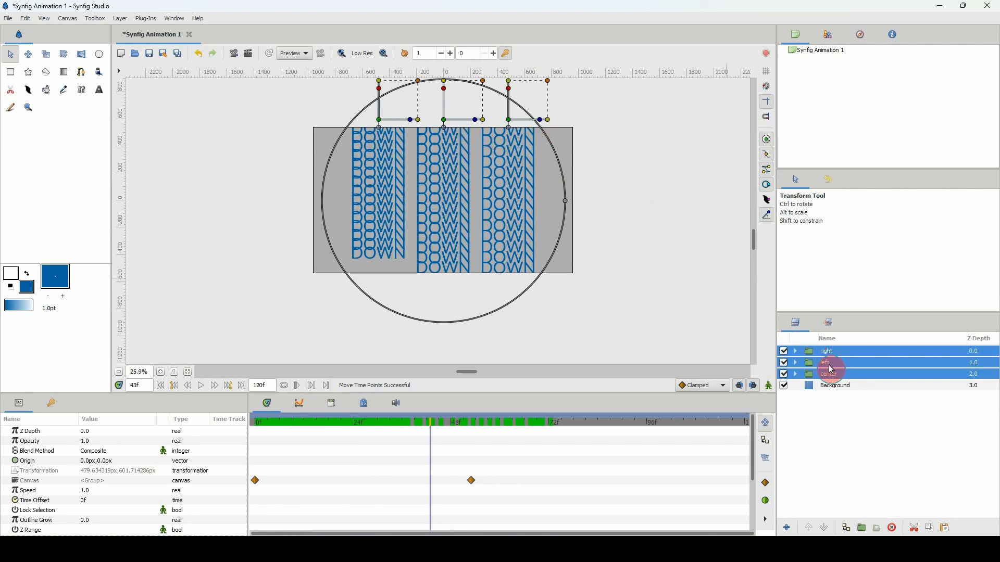
click(862, 525)
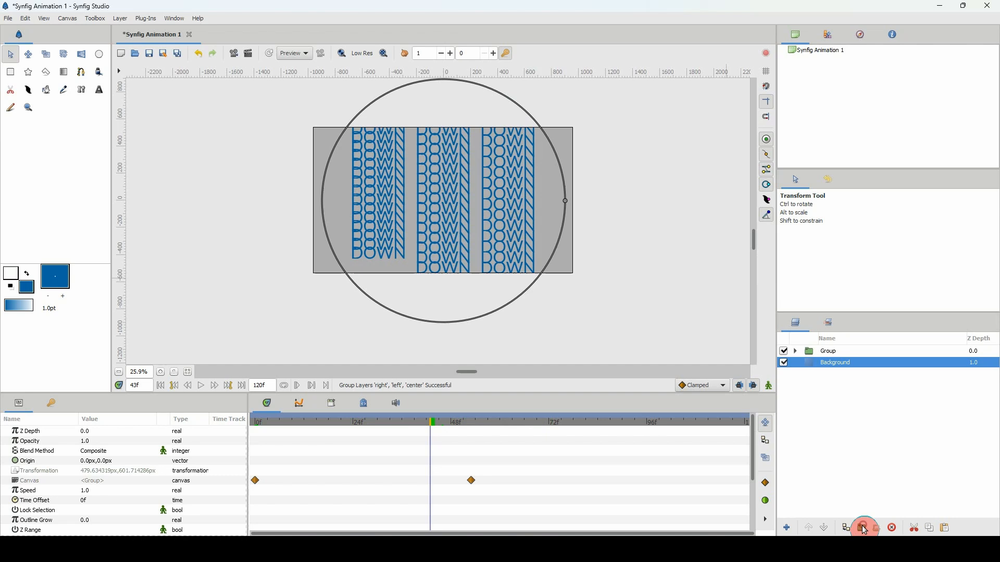
click(834, 354)
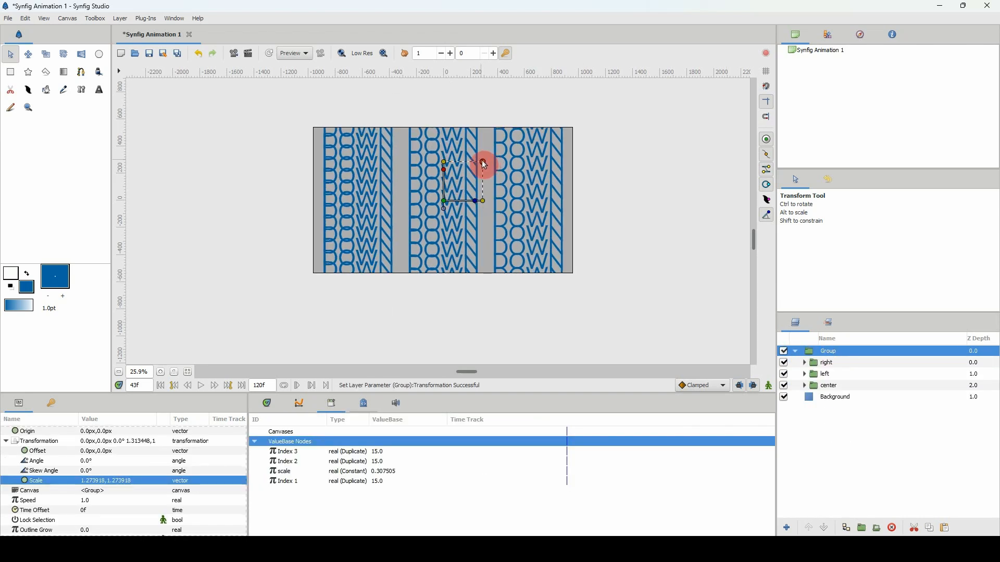
drag(482, 161, 490, 167)
Show the waypoint timeline and play the enlarged three-column group from frame 0.
click(269, 404)
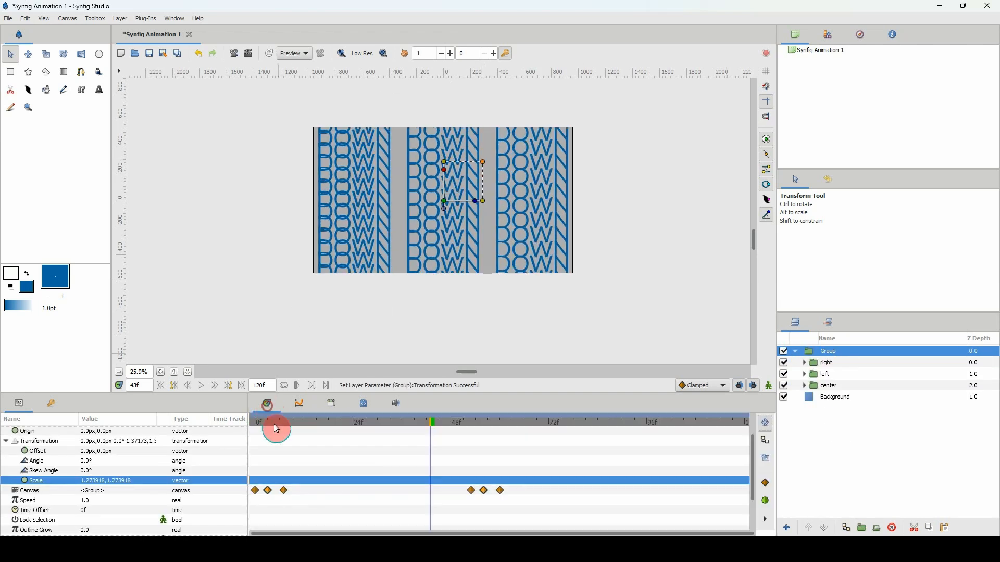
click(228, 433)
key(space)
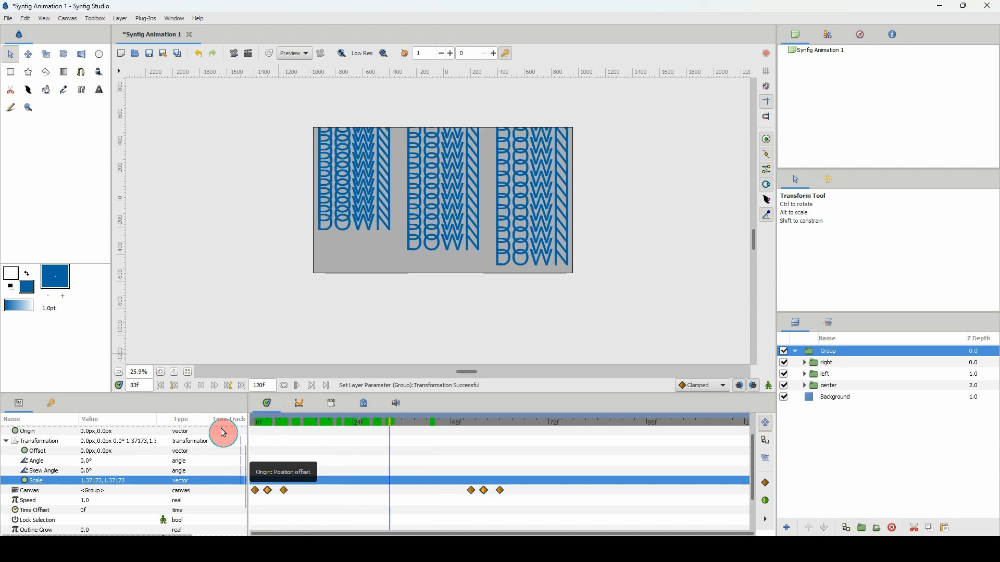
click(477, 215)
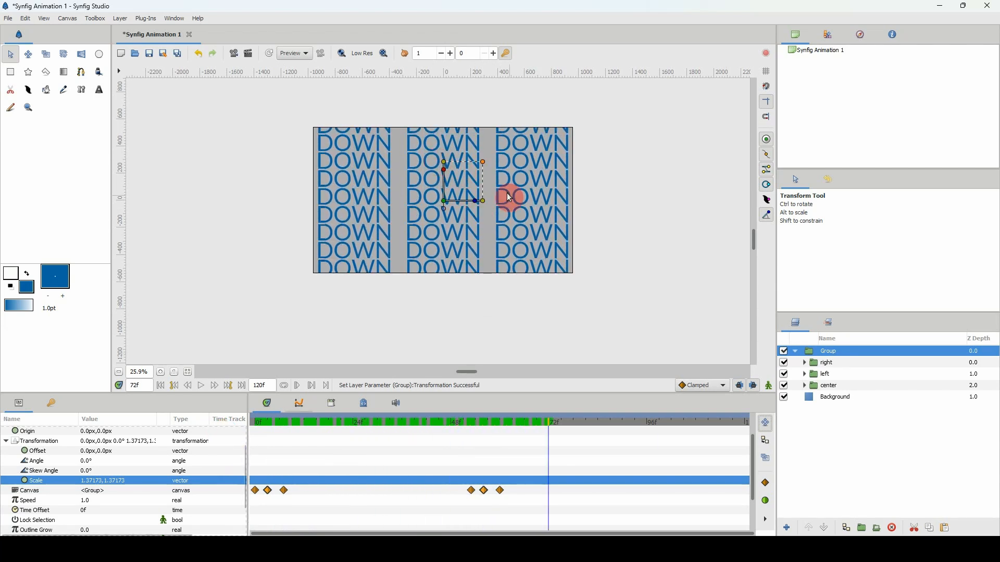
Link the Text parameter of the DOWN text layers inside the center, left and right groups.
click(821, 387)
click(804, 386)
click(804, 374)
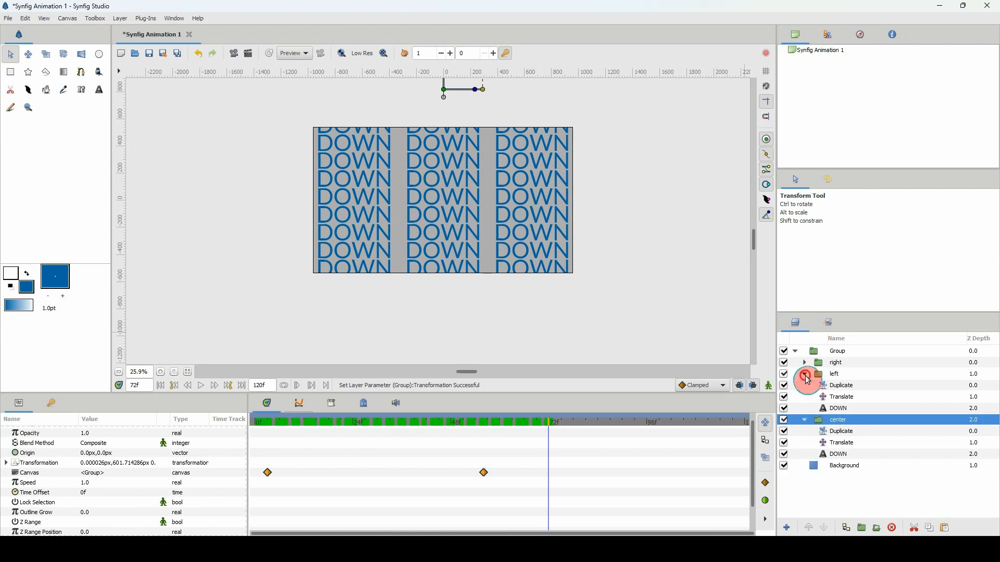
click(805, 363)
click(829, 490)
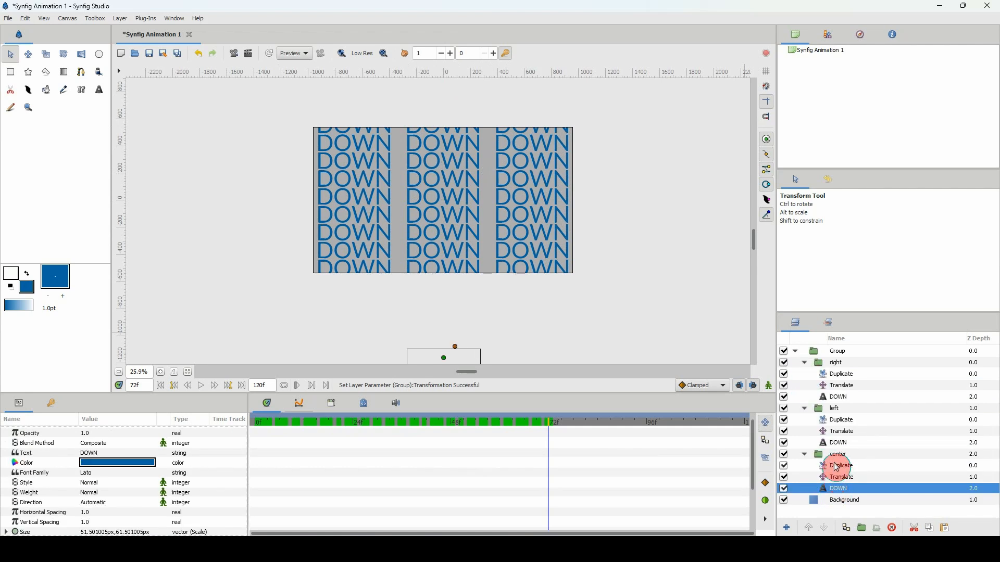
ctrl+click(835, 444)
ctrl+click(836, 397)
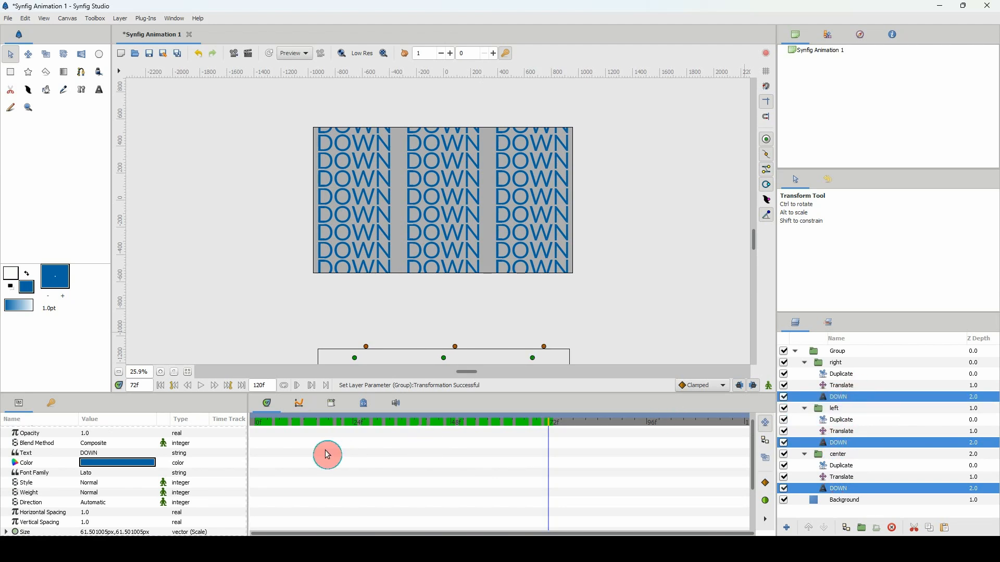
click(43, 454)
right_click(55, 455)
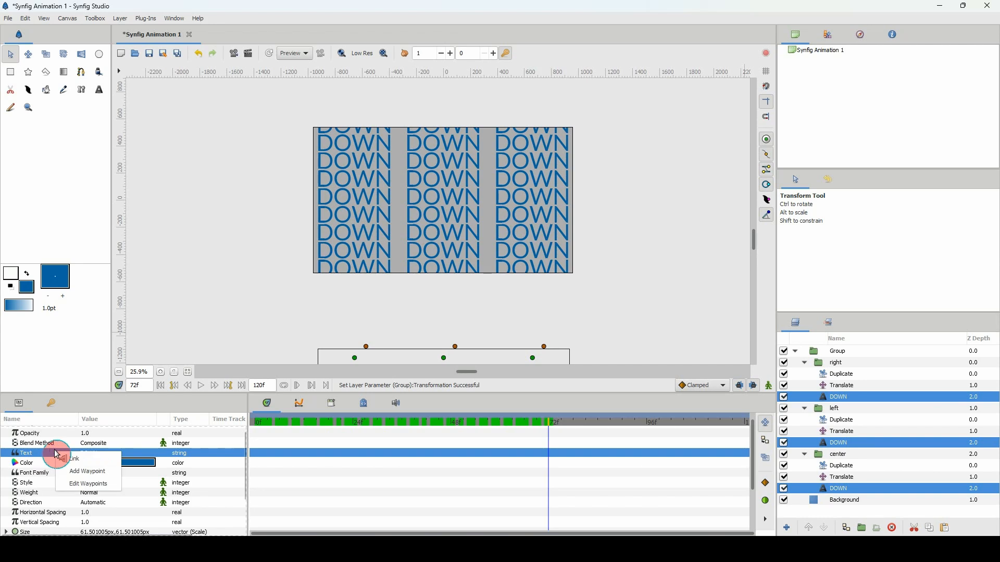
click(72, 462)
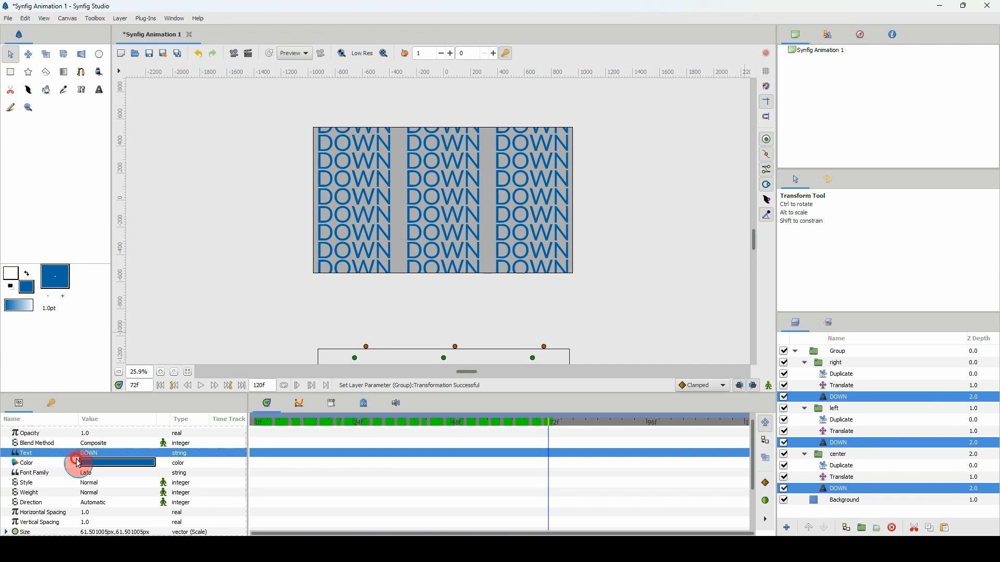
Replace the linked DOWN text with a personal name in capital letters, editing it through the center group's text layer.
click(828, 467)
click(823, 491)
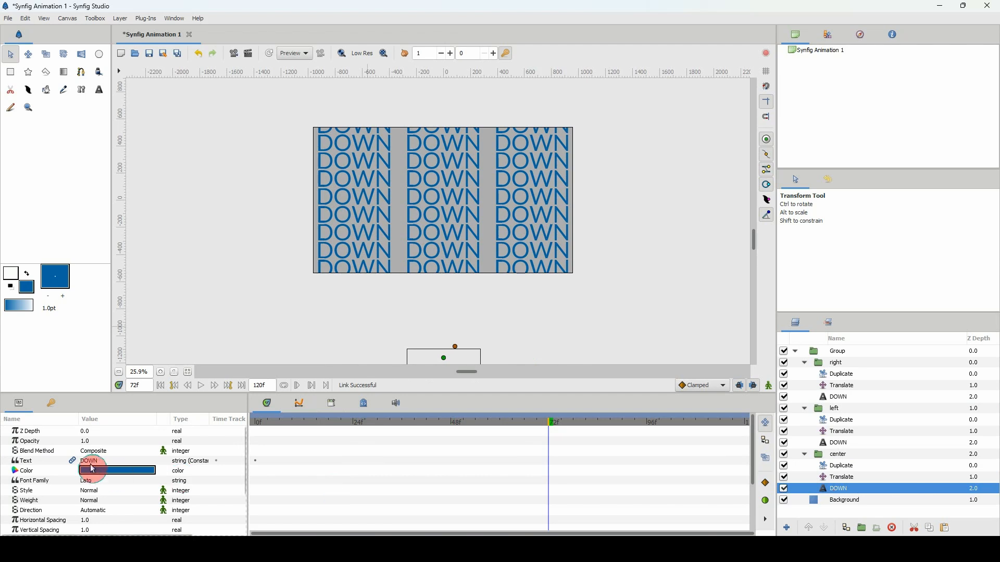
double_click(87, 463)
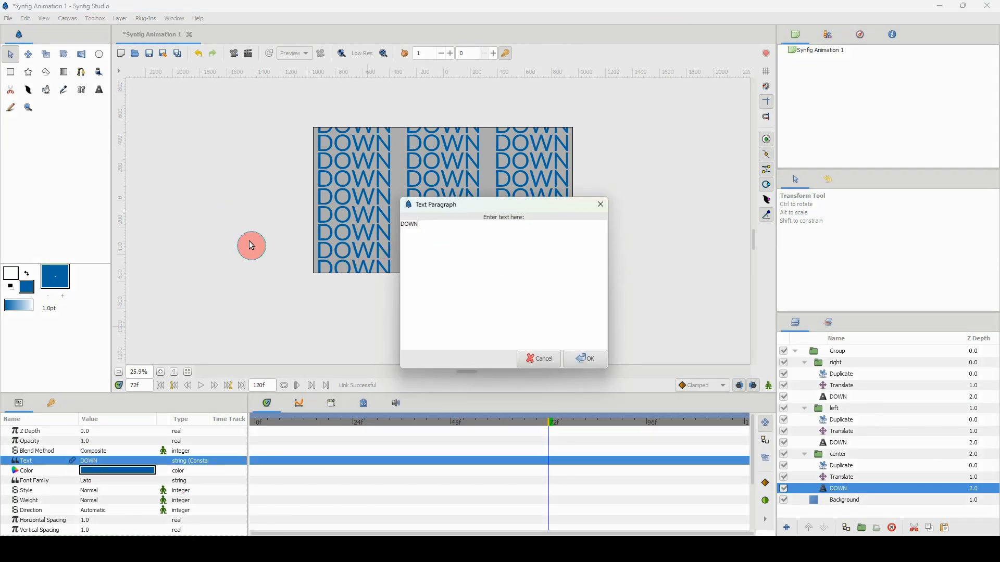
key(ctrl+a)
text(KHE)
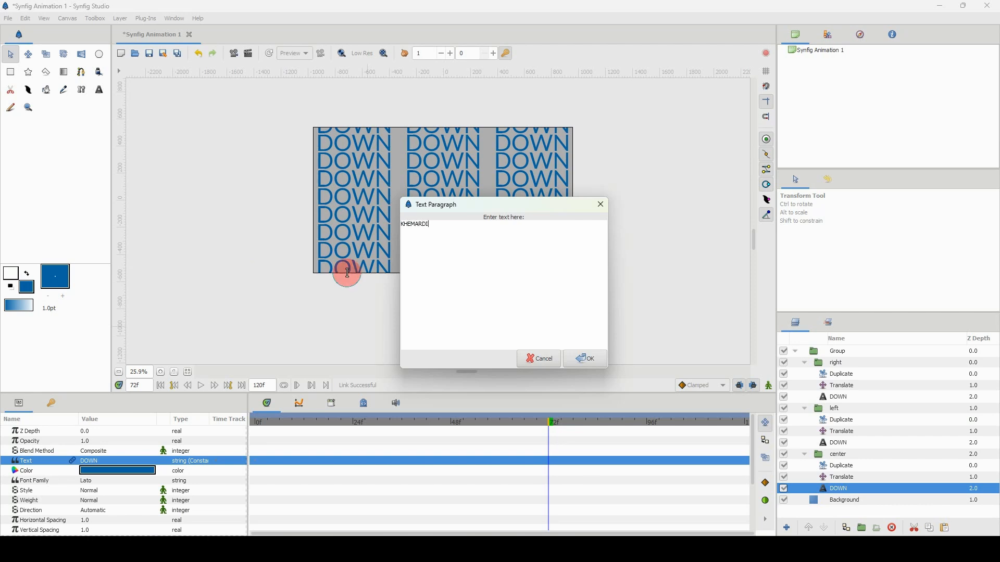
click(573, 362)
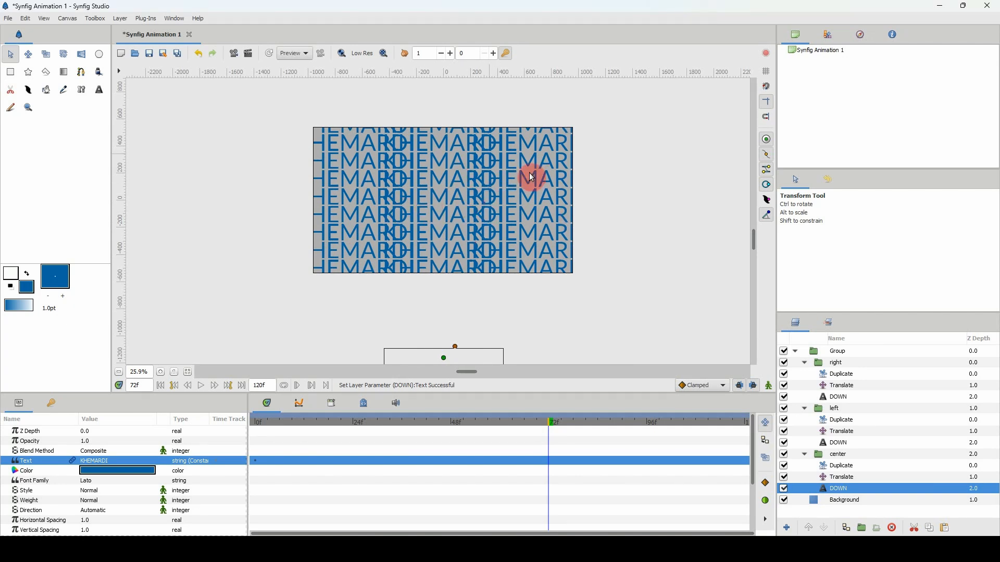
Collapse the three column groups and spread the outer columns, moving left to about -679, 587 px and right to about 684, 602 px.
click(806, 455)
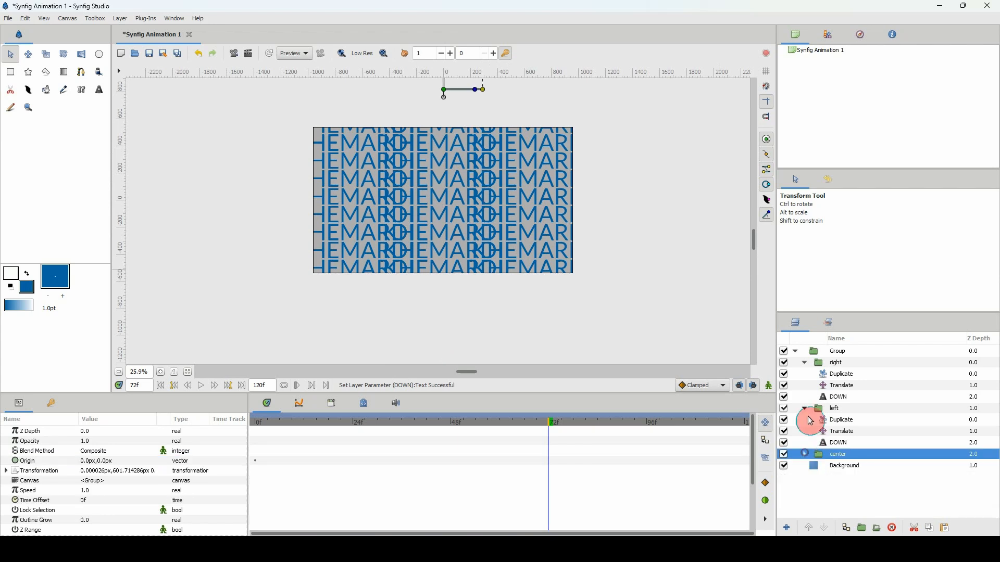
click(804, 408)
click(804, 363)
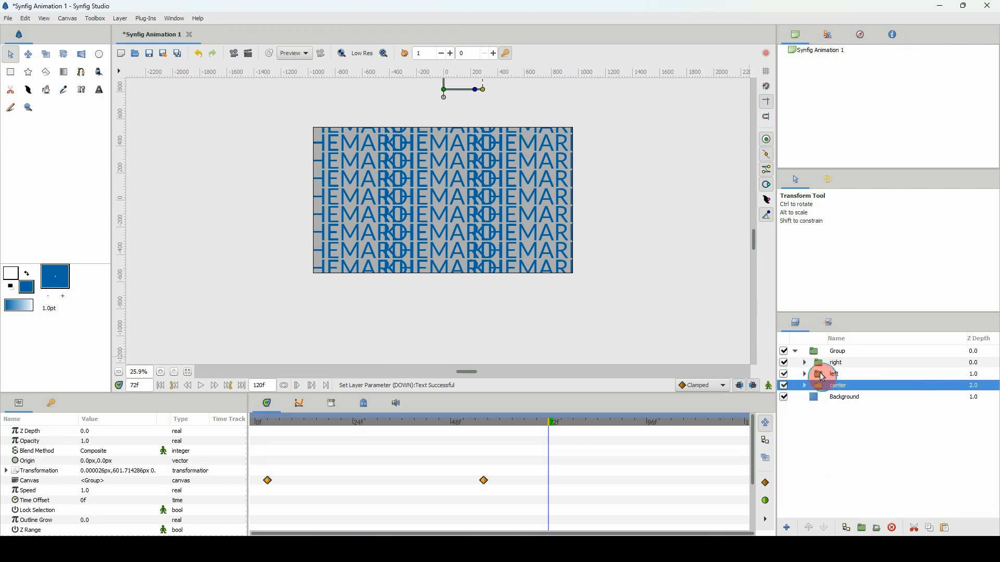
click(823, 375)
click(352, 95)
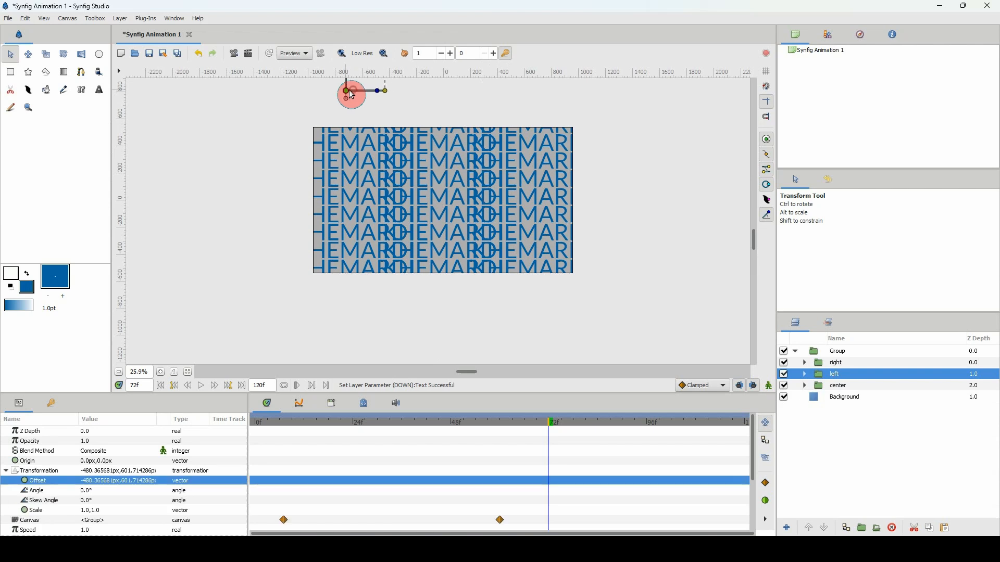
drag(352, 95, 319, 96)
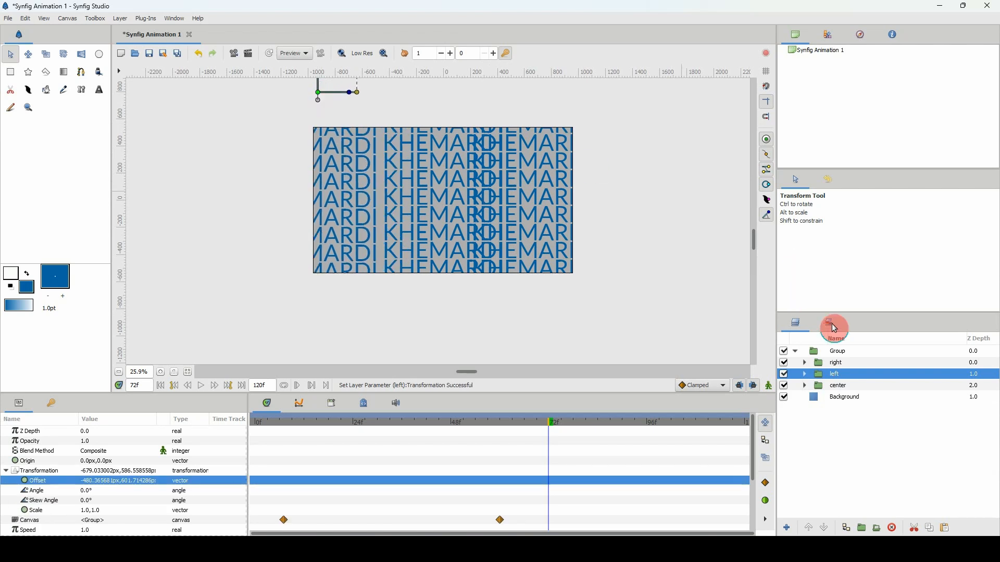
click(822, 363)
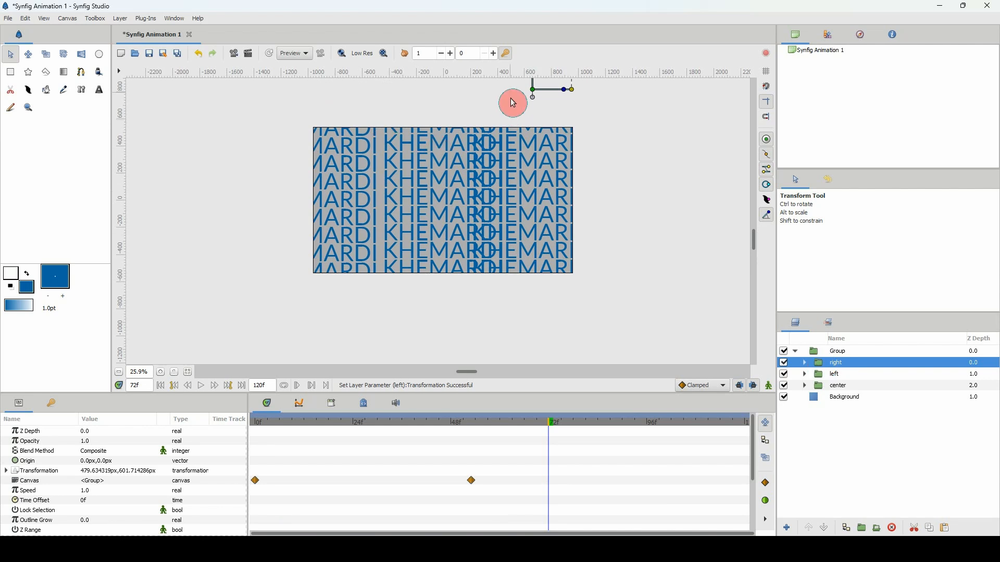
drag(557, 96, 575, 93)
Scale the outer group down to about 0.94 and shift it up about 33 px so the three columns fill the canvas.
click(833, 352)
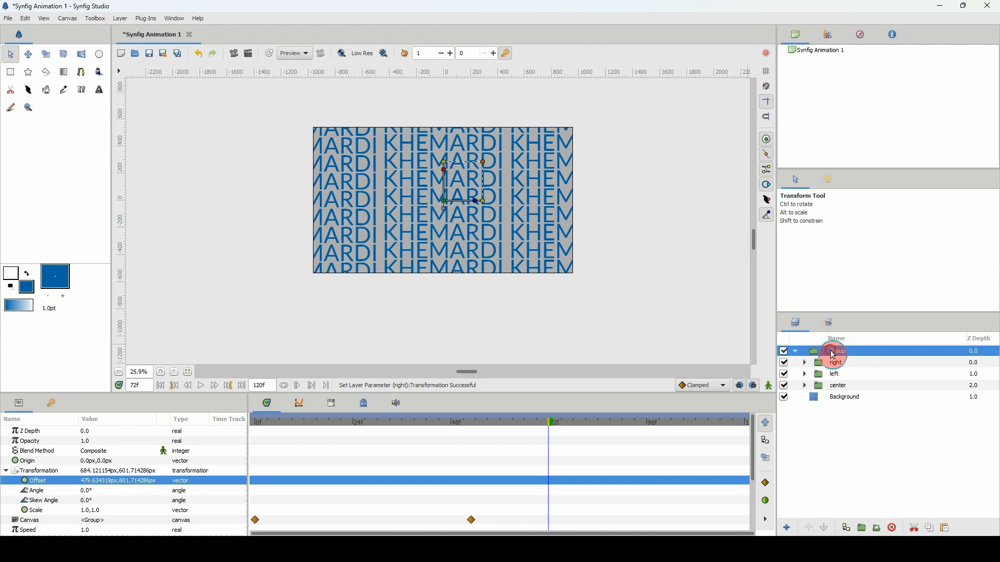
drag(488, 166, 481, 172)
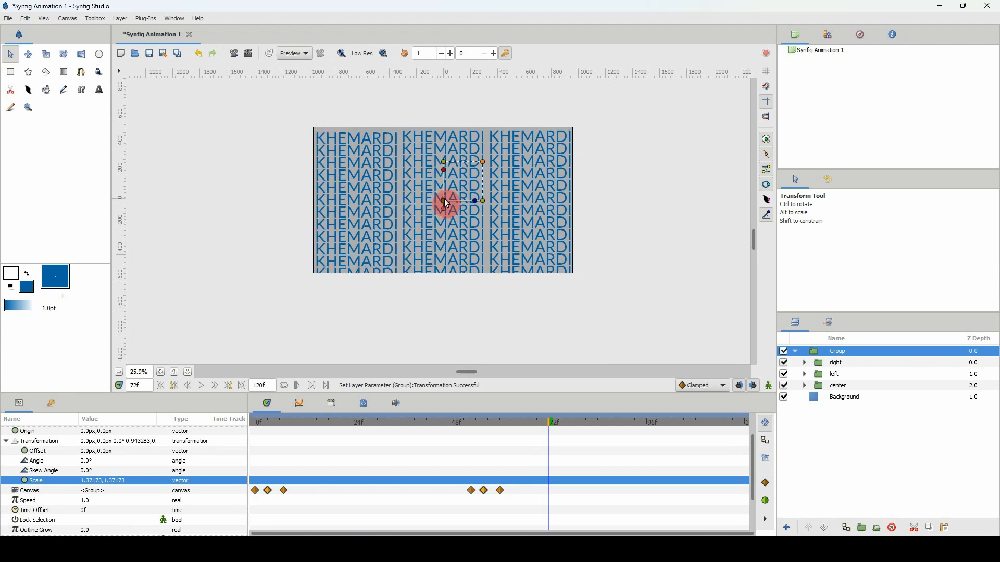
drag(445, 201, 445, 196)
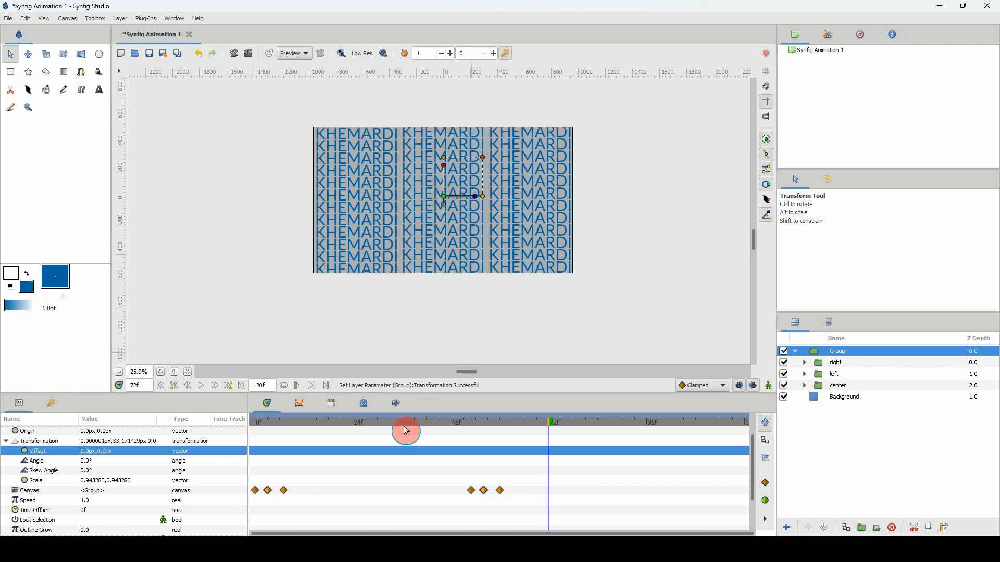
Play the resized text columns from frame 0, pre-render the preview frames, replay the animation and return to frame 0.
drag(292, 422, 195, 425)
click(201, 386)
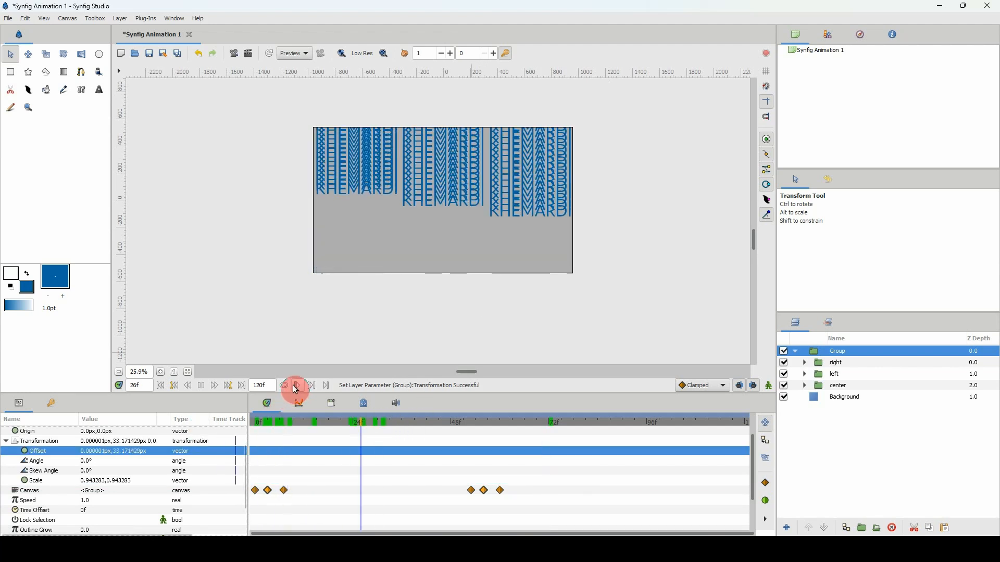
key(space)
drag(311, 421, 215, 427)
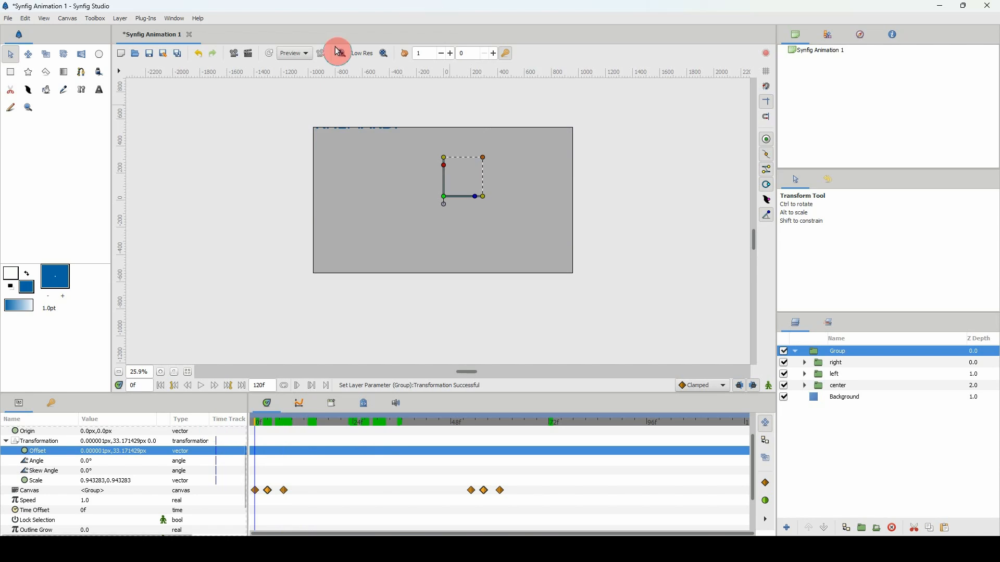
click(321, 57)
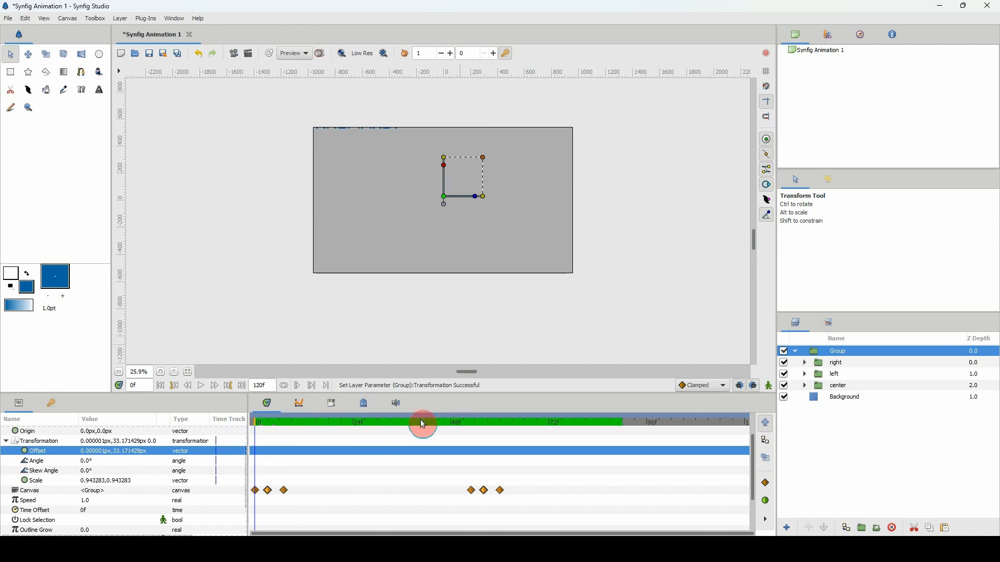
key(space)
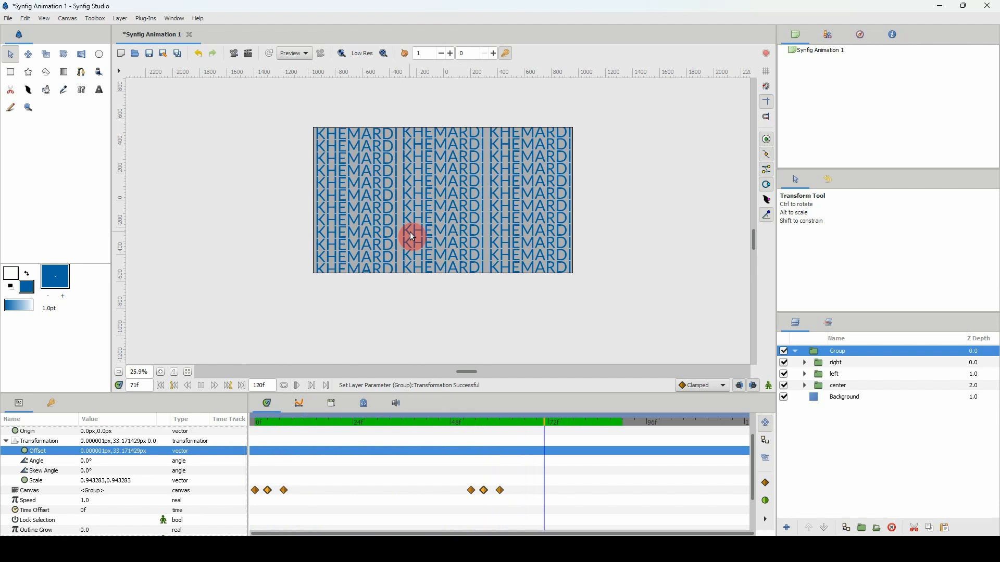
drag(426, 421, 221, 430)
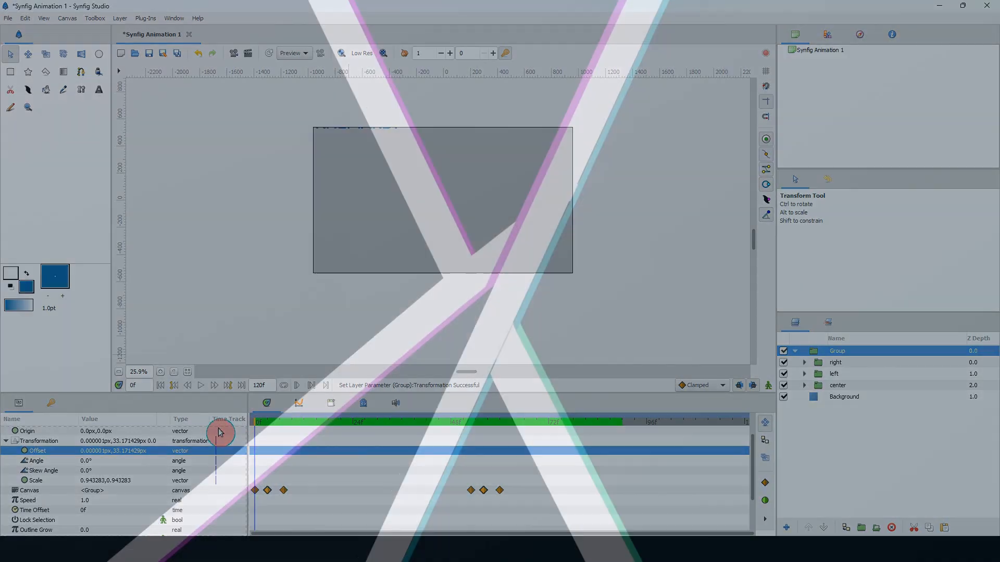